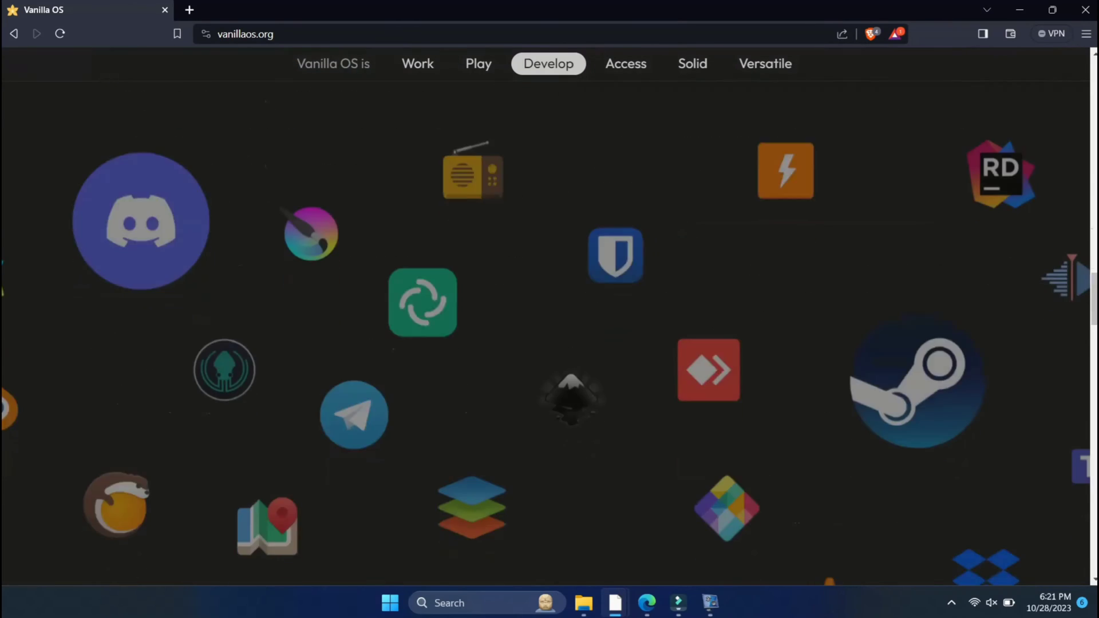
Search 'sys' from Start and open System Information.
{"action": "scroll", "coordinate": [550, 334], "scroll_direction": "down", "scroll_amount": 1}
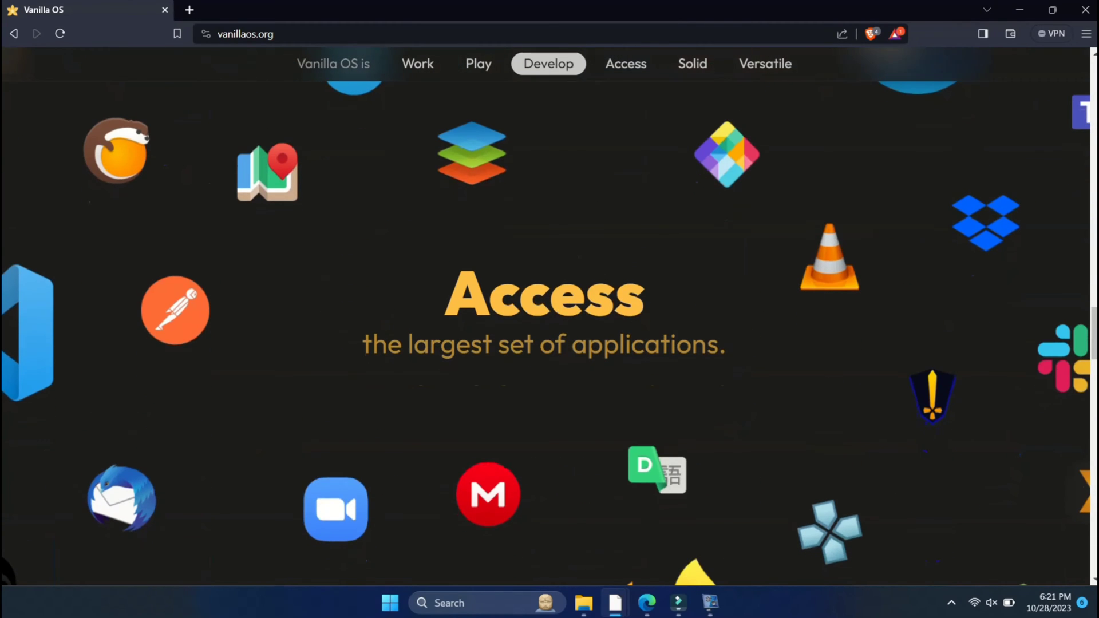
{"action": "scroll", "coordinate": [550, 335], "scroll_direction": "down", "scroll_amount": 10}
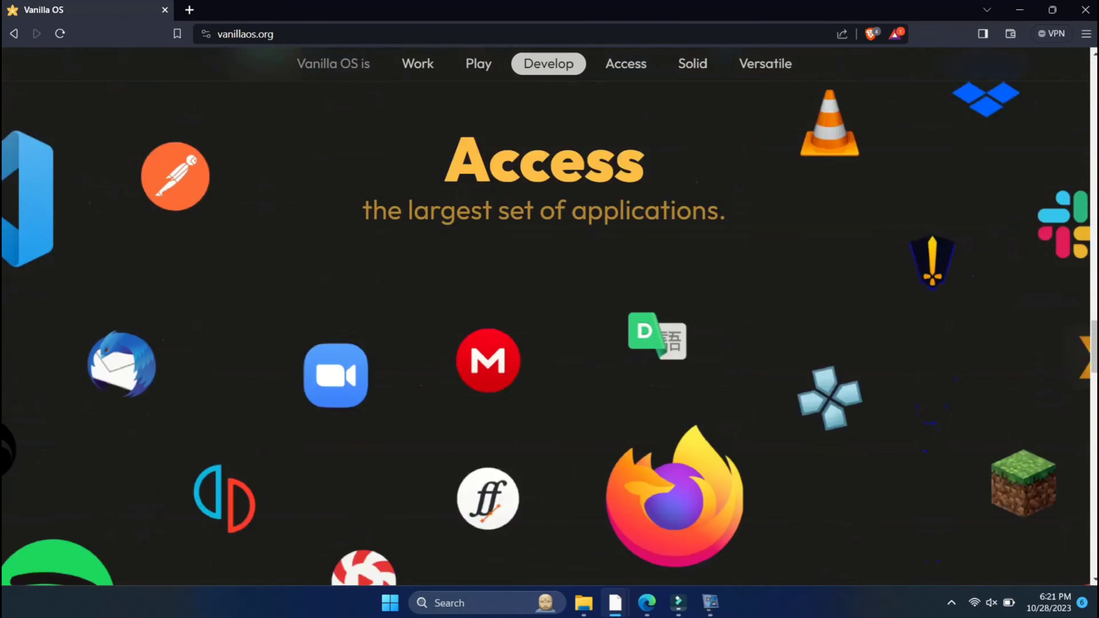
{"action": "scroll", "coordinate": [550, 335], "scroll_direction": "down", "scroll_amount": 3}
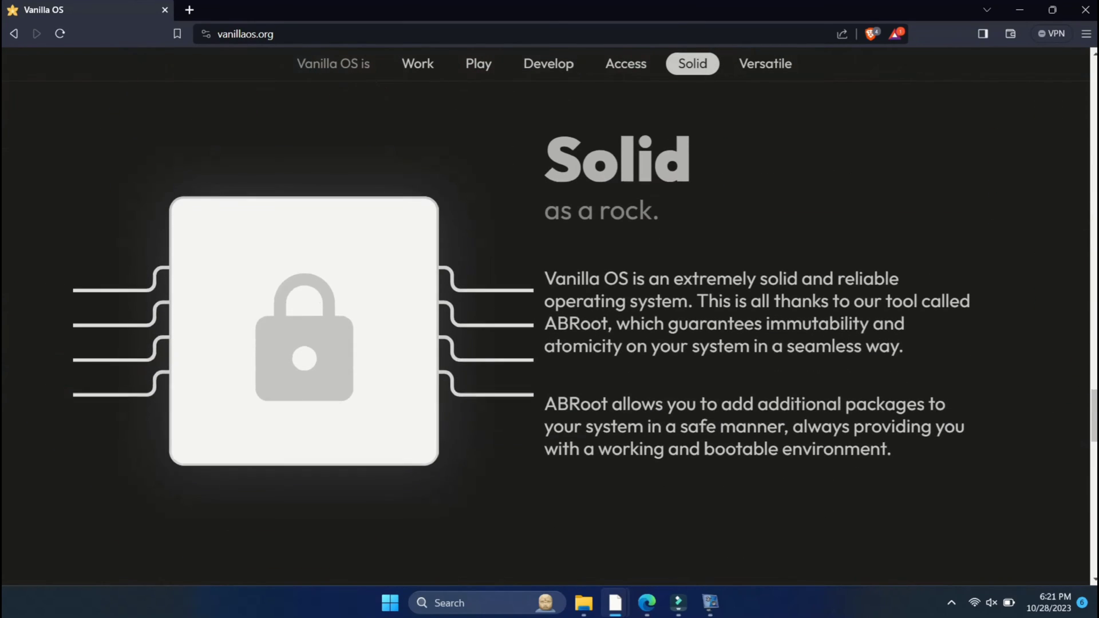
{"action": "scroll", "coordinate": [549, 335], "scroll_direction": "down", "scroll_amount": 16}
{"action": "scroll", "coordinate": [550, 335], "scroll_direction": "up", "scroll_amount": 18}
{"action": "scroll", "coordinate": [549, 335], "scroll_direction": "up", "scroll_amount": 8}
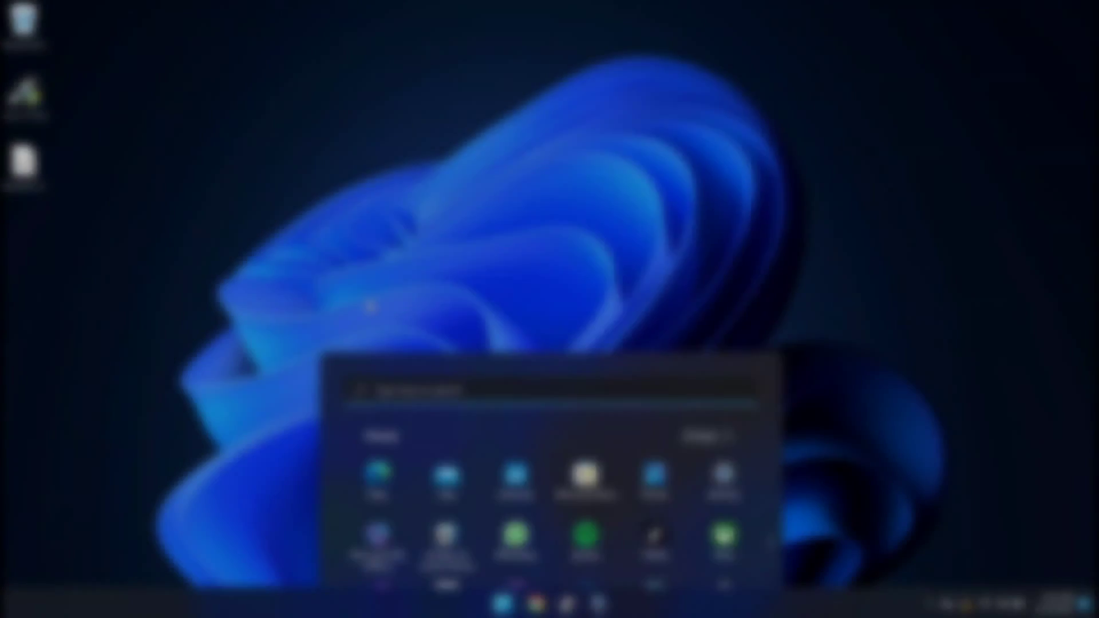
{"action": "type", "text": "sys"}
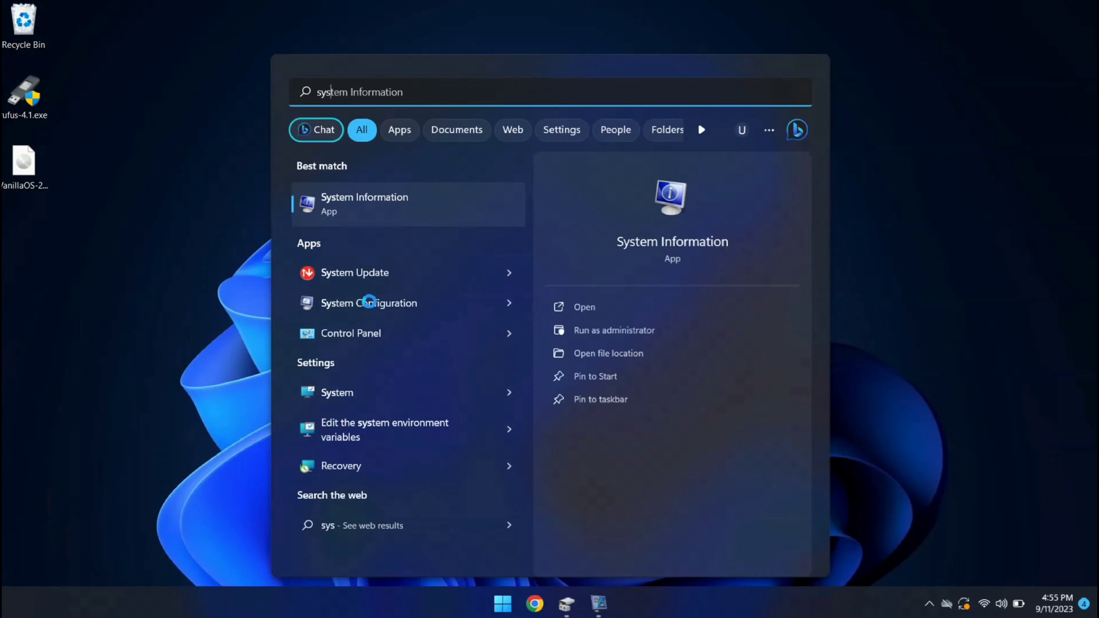
{"action": "key", "text": "Return"}
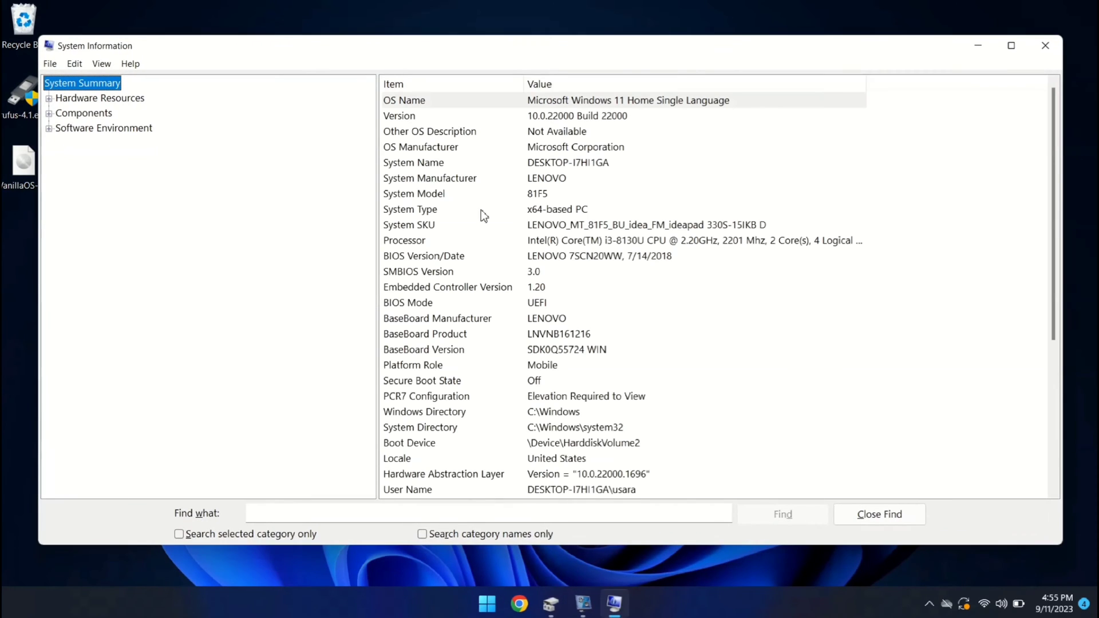
Check OS name, system SKU, processor and 8.00 GB installed memory, then close System Information.
{"action": "left_click_drag", "start_coordinate": [563, 55], "coordinate": [576, 64]}
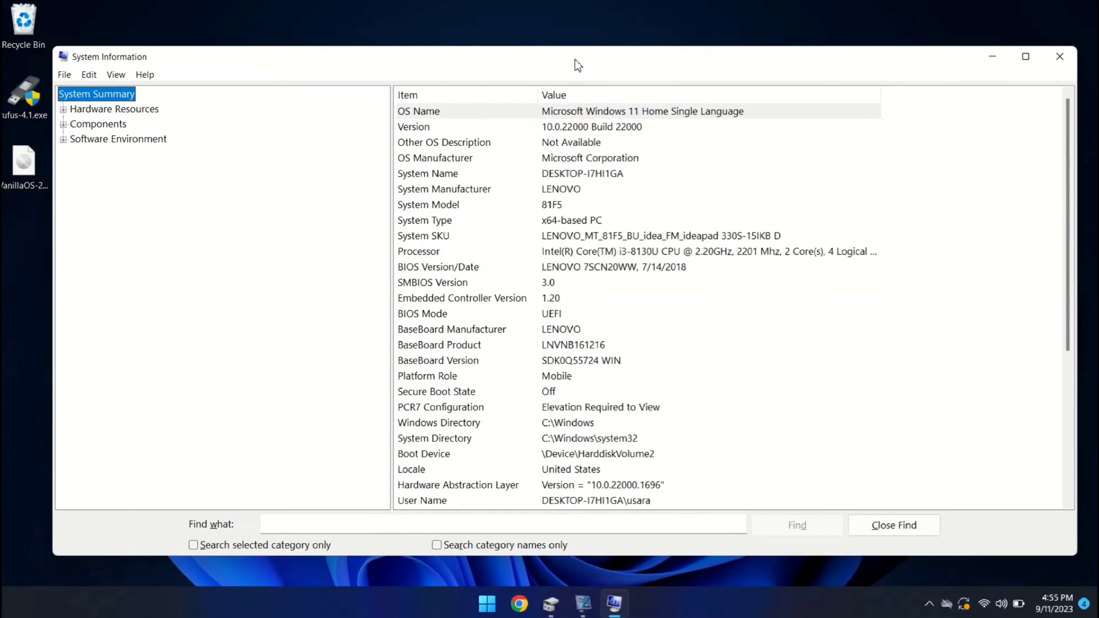
{"action": "left_click", "coordinate": [607, 115]}
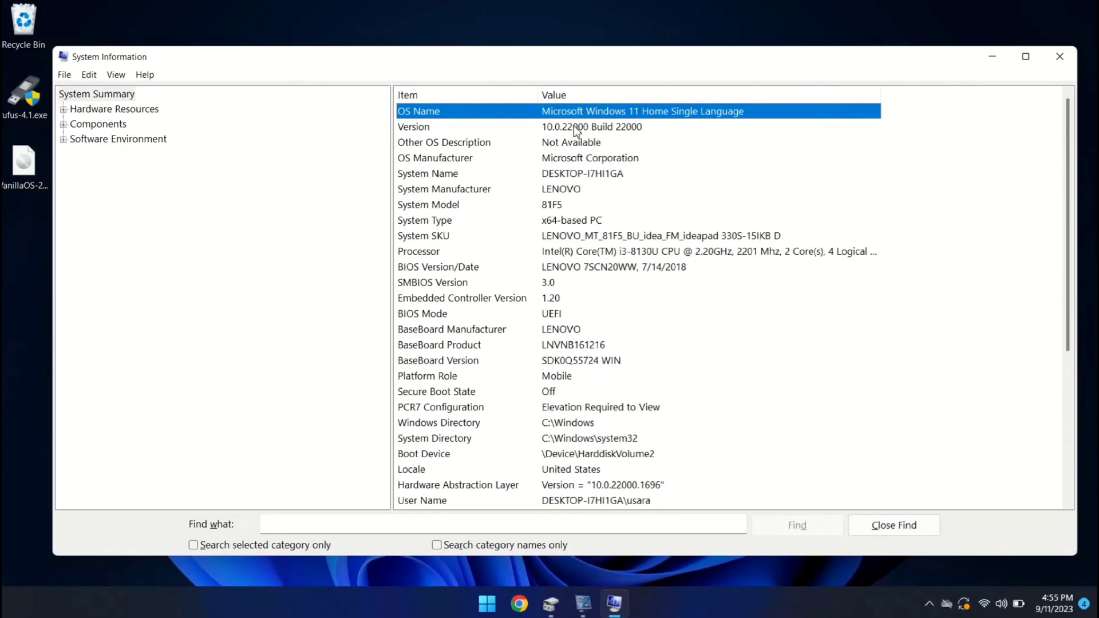
{"action": "left_click", "coordinate": [600, 236]}
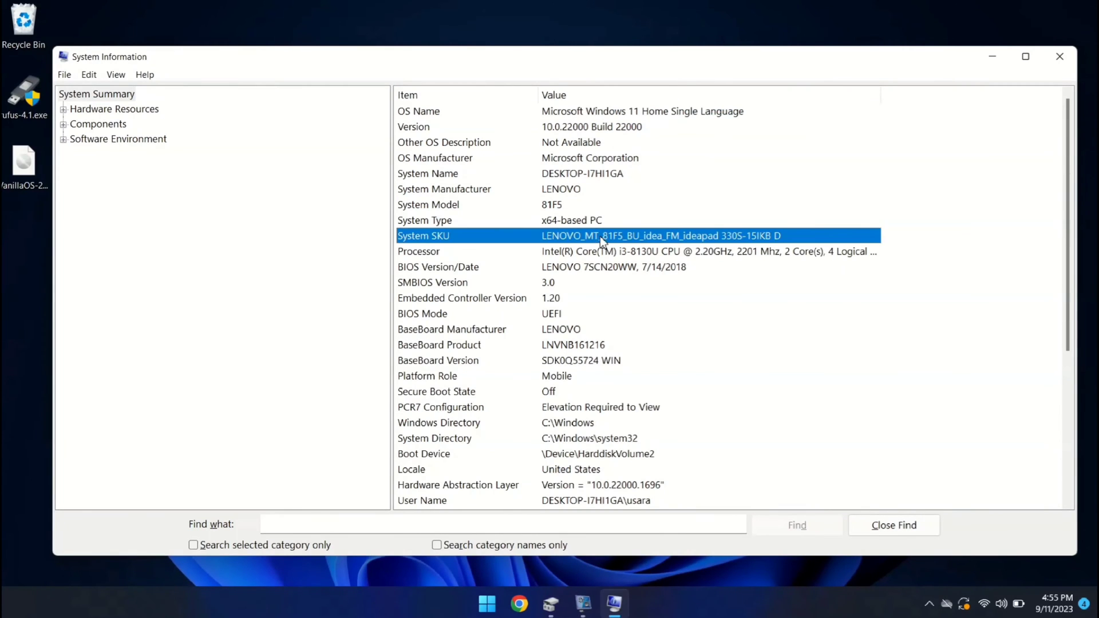
{"action": "left_click", "coordinate": [618, 252]}
{"action": "scroll", "coordinate": [668, 261], "scroll_direction": "down", "scroll_amount": 1}
{"action": "scroll", "coordinate": [583, 297], "scroll_direction": "up", "scroll_amount": 1}
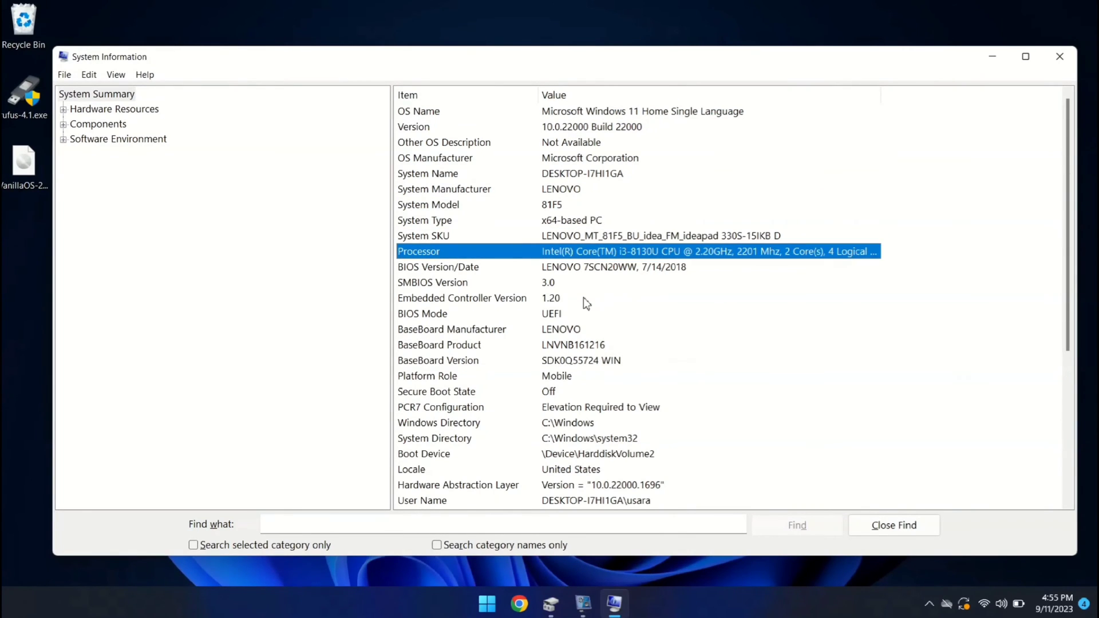
{"action": "scroll", "coordinate": [582, 297], "scroll_direction": "down", "scroll_amount": 5}
{"action": "left_click", "coordinate": [554, 308]}
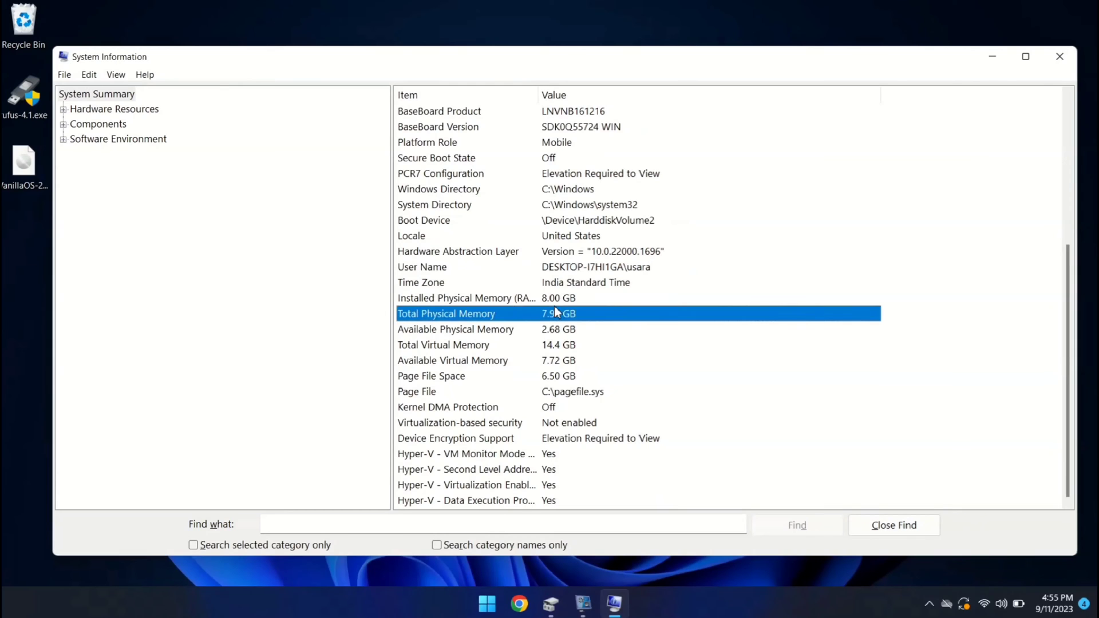
{"action": "left_click", "coordinate": [562, 305]}
{"action": "scroll", "coordinate": [563, 310], "scroll_direction": "up", "scroll_amount": 5}
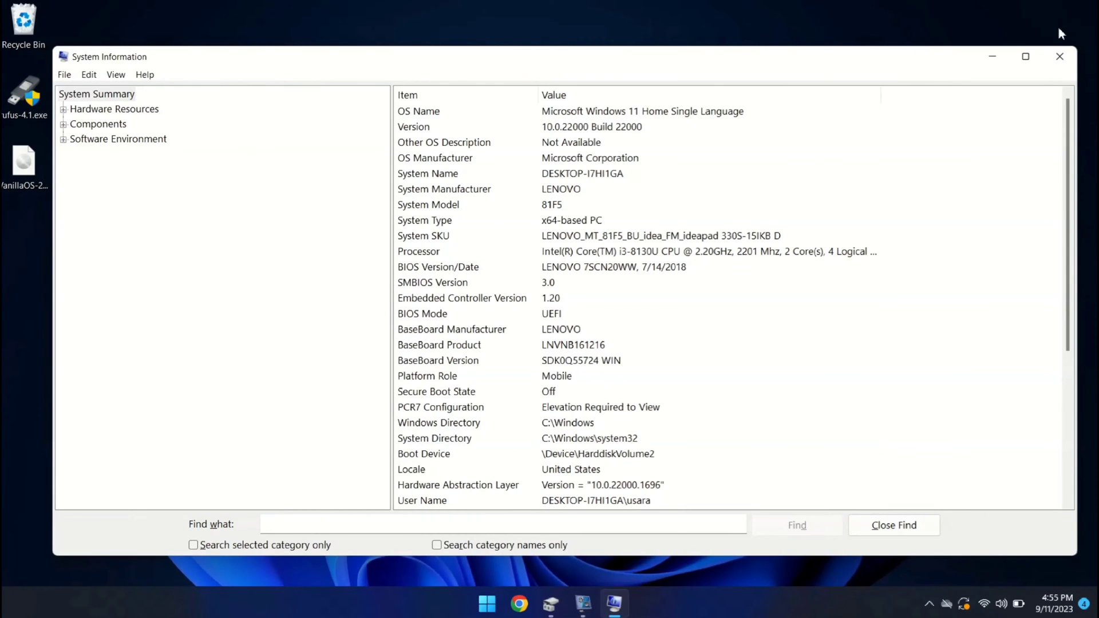
{"action": "left_click", "coordinate": [1057, 54]}
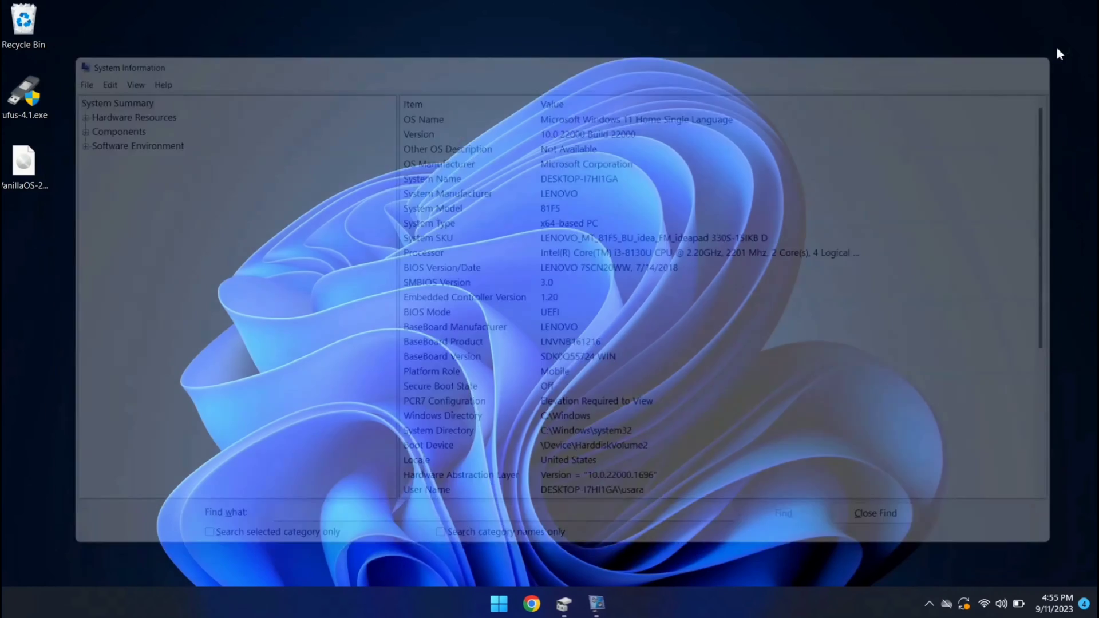
Open Disk Management and delete Disk 1's 92.74 GB partition.
{"action": "left_click", "coordinate": [565, 602]}
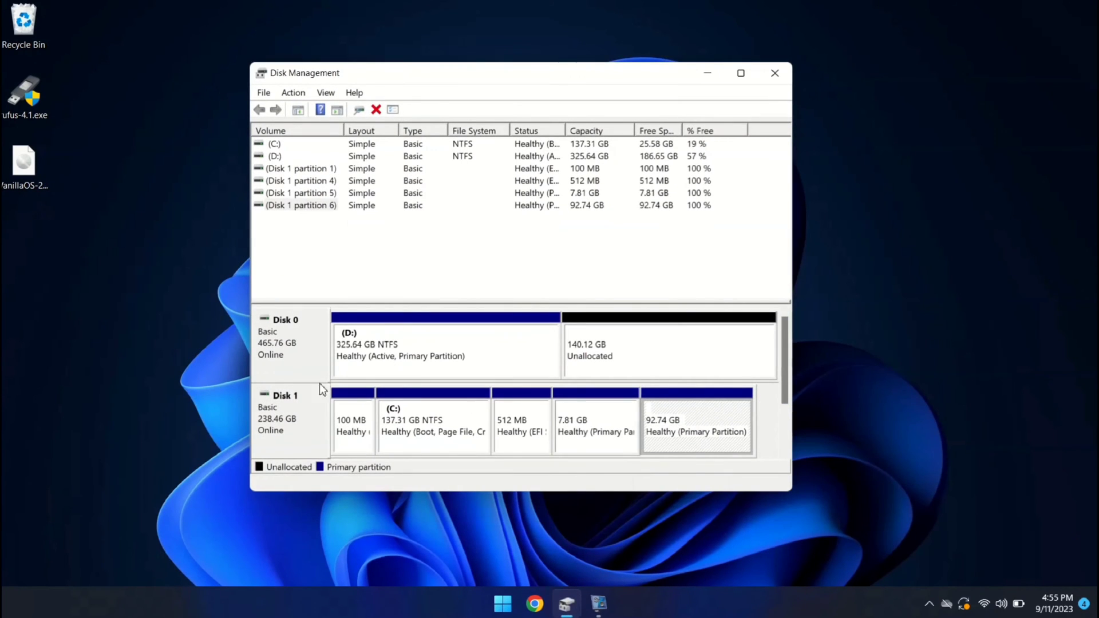
{"action": "left_click", "coordinate": [304, 351]}
{"action": "left_click", "coordinate": [299, 409]}
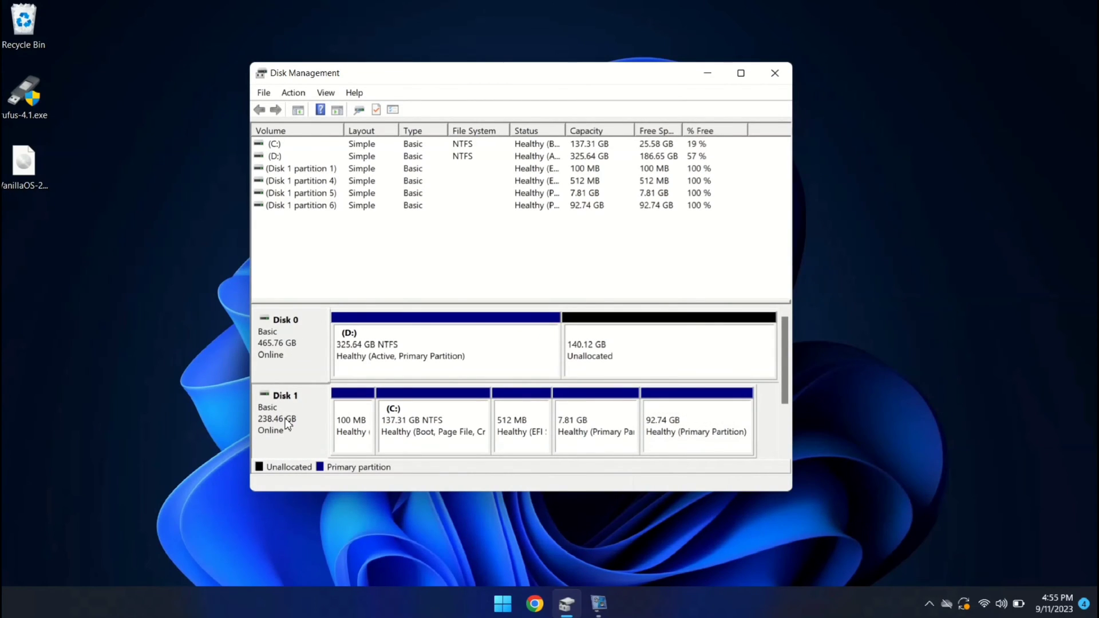
{"action": "left_click", "coordinate": [415, 418]}
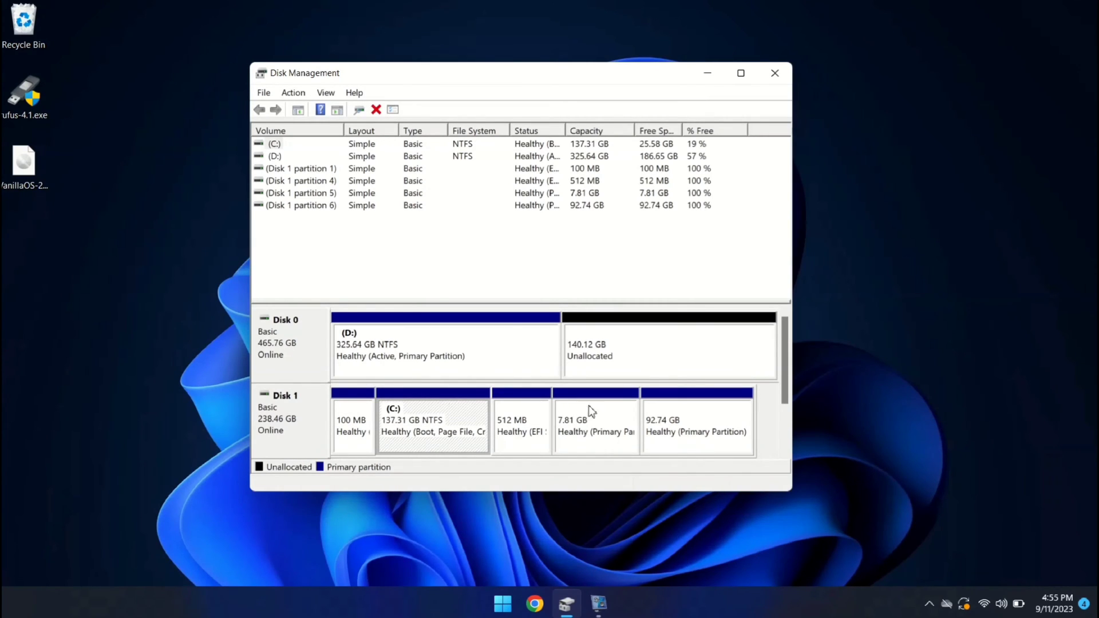
{"action": "left_click", "coordinate": [712, 429]}
{"action": "right_click", "coordinate": [690, 430]}
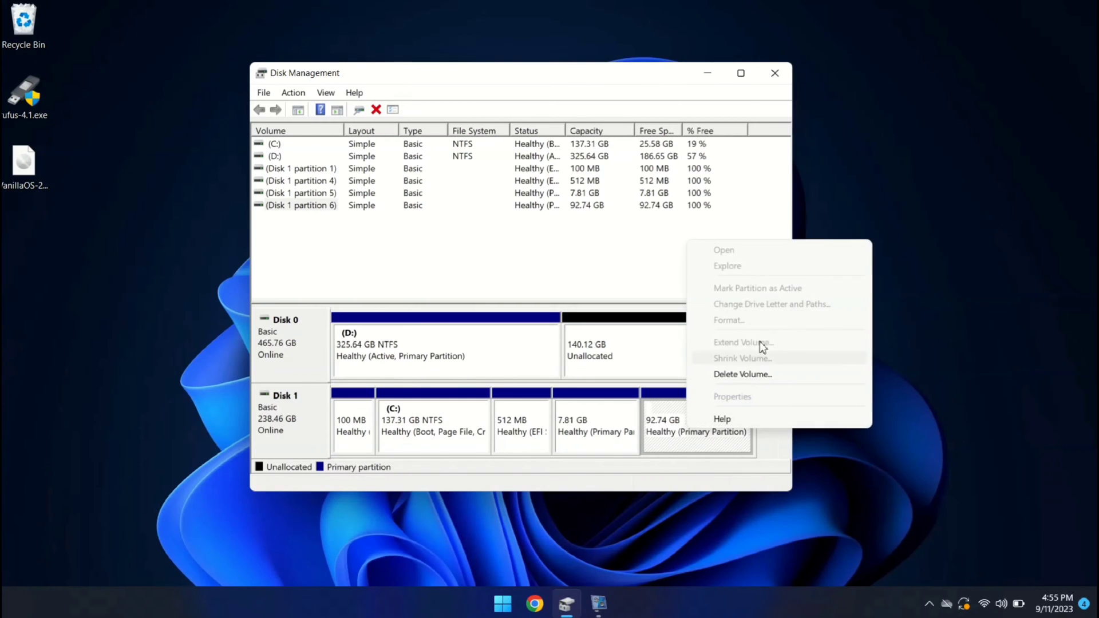
{"action": "left_click", "coordinate": [743, 374]}
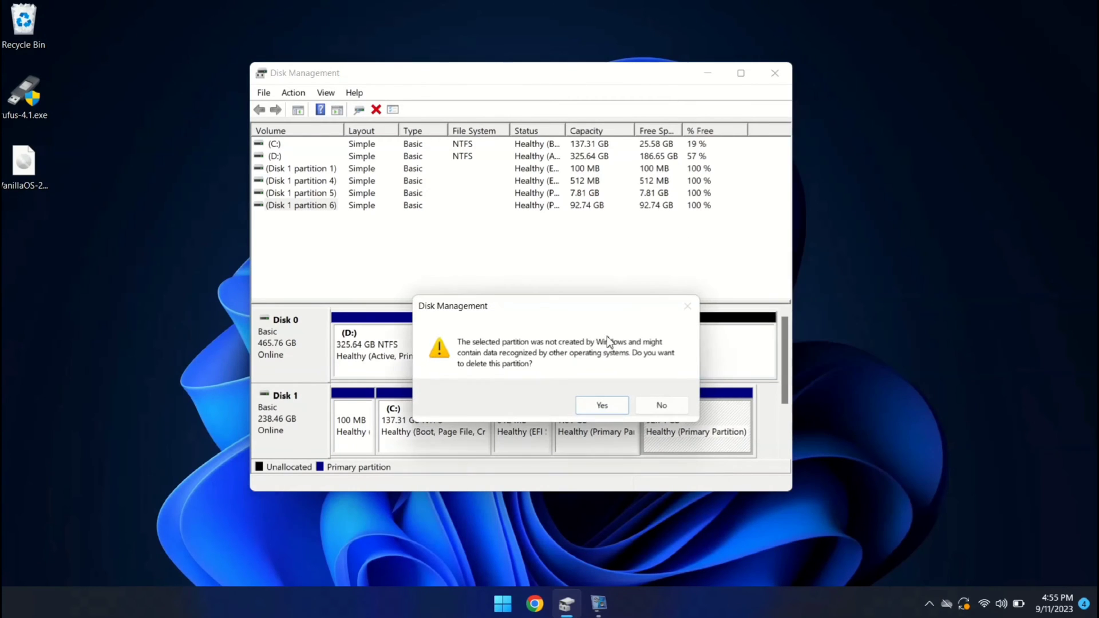
{"action": "left_click", "coordinate": [603, 406]}
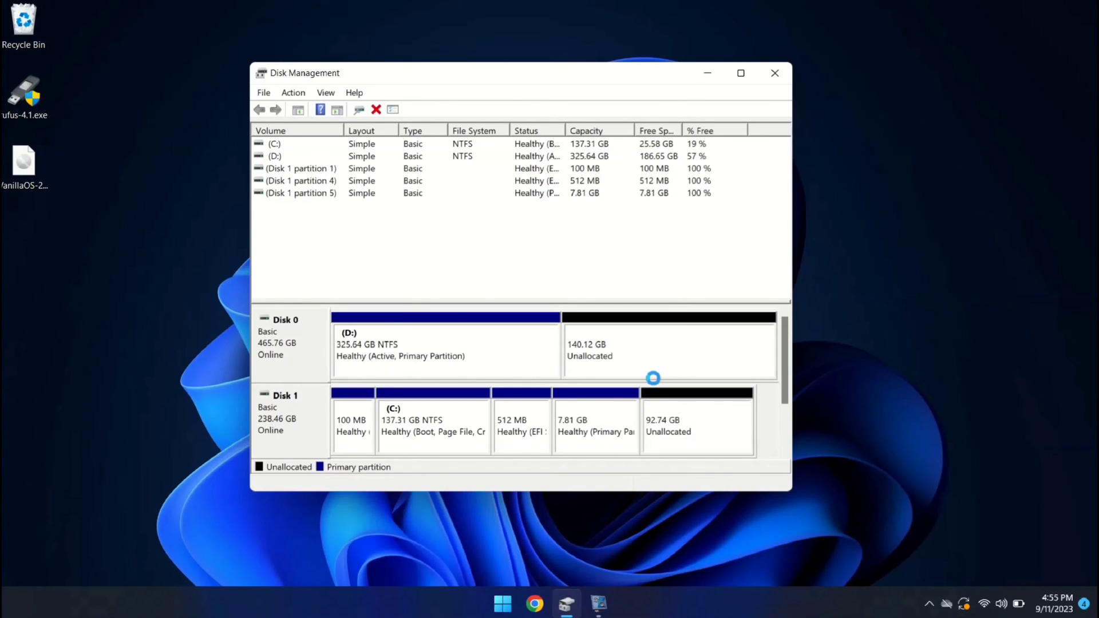
Delete the 7.81 GB partition, leaving 100.55 GB unallocated, and close Disk Management.
{"action": "right_click", "coordinate": [613, 426]}
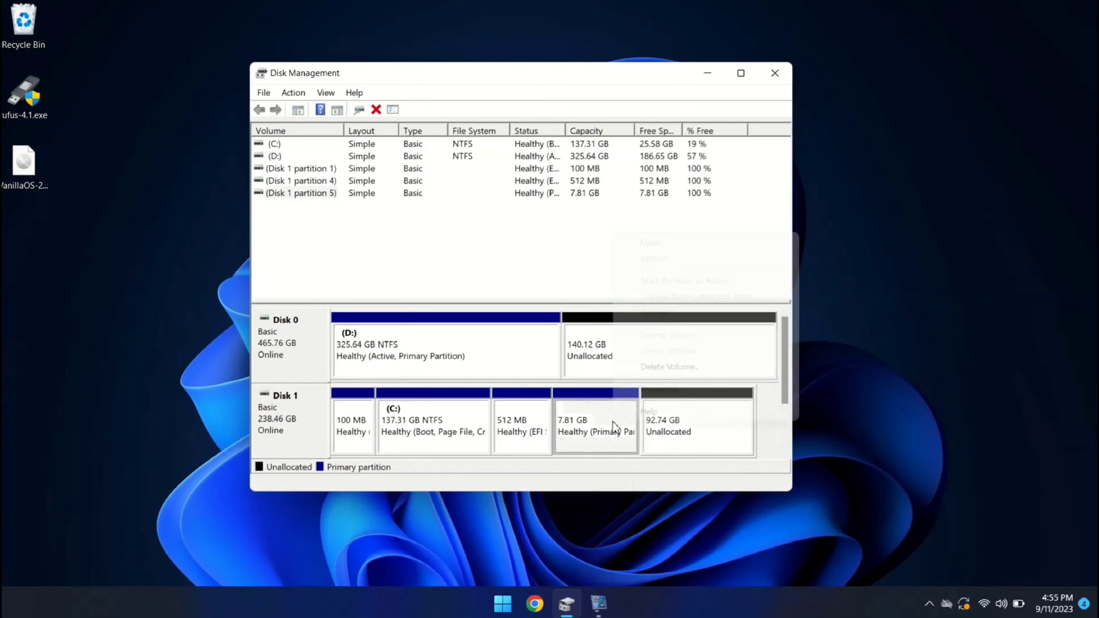
{"action": "left_click", "coordinate": [672, 361]}
{"action": "left_click", "coordinate": [610, 412]}
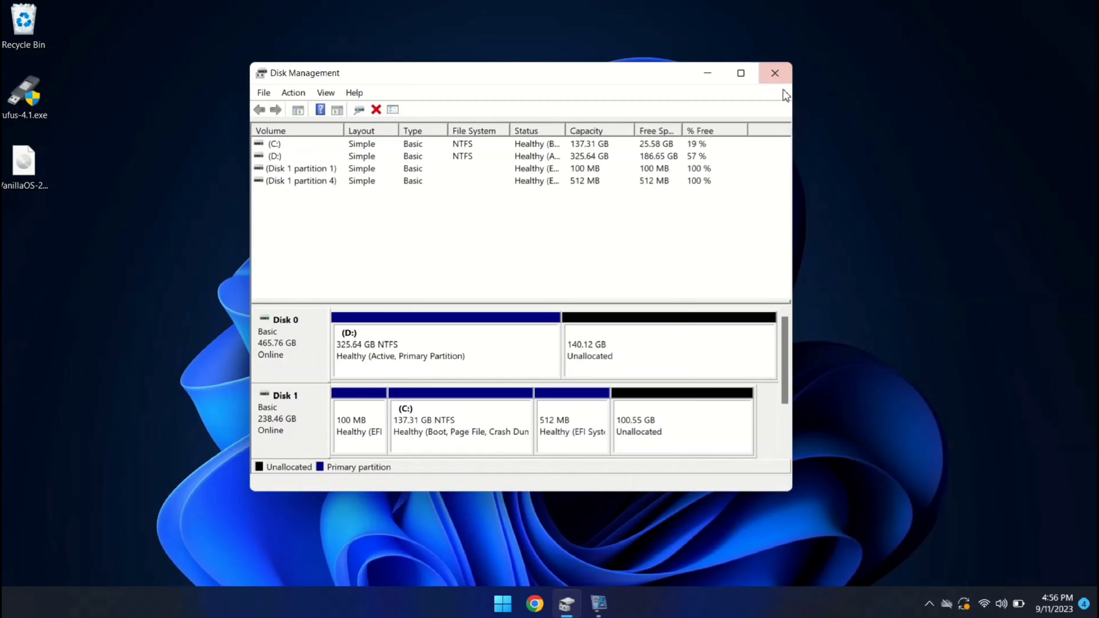
{"action": "left_click", "coordinate": [774, 72]}
{"action": "left_click_drag", "start_coordinate": [38, 294], "coordinate": [6, 80]}
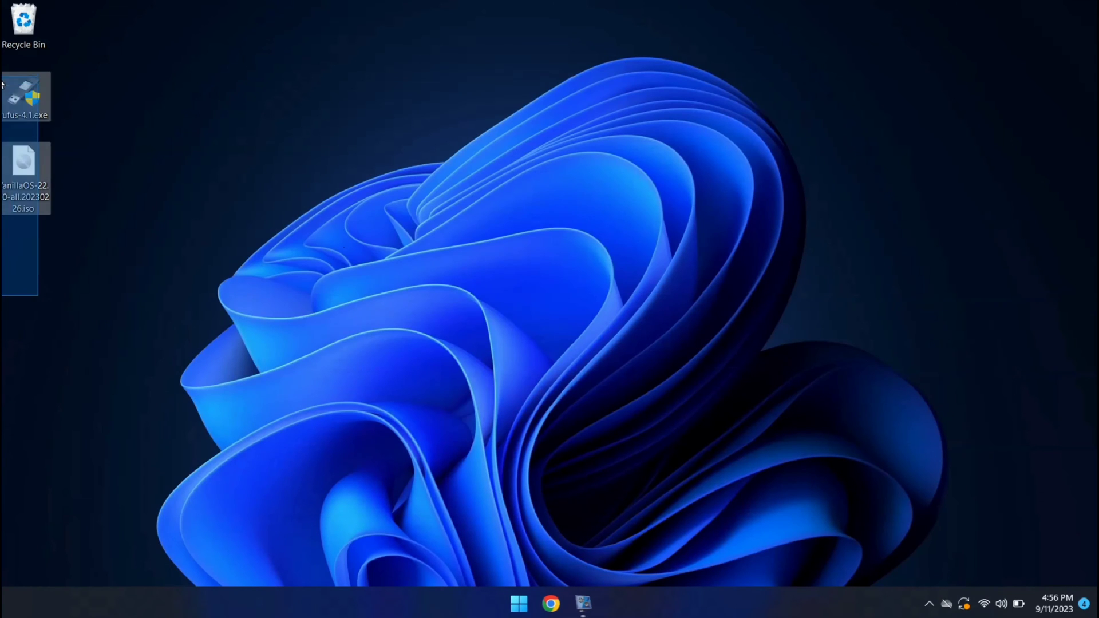
Launch rufus-4.1.exe from the desktop.
{"action": "left_click", "coordinate": [26, 112]}
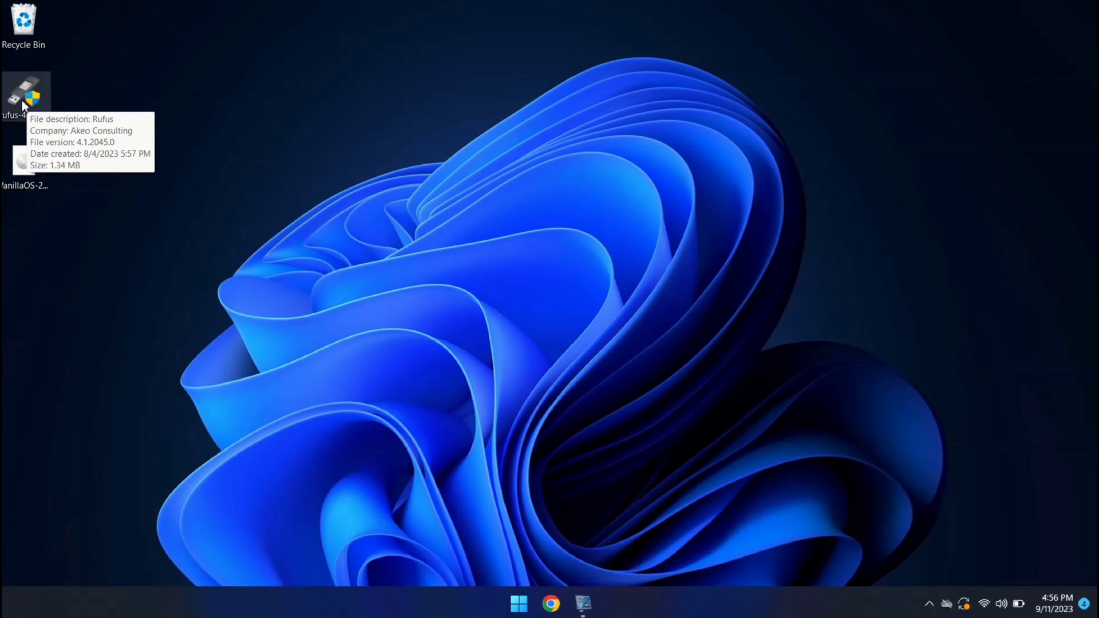
{"action": "left_click", "coordinate": [17, 178]}
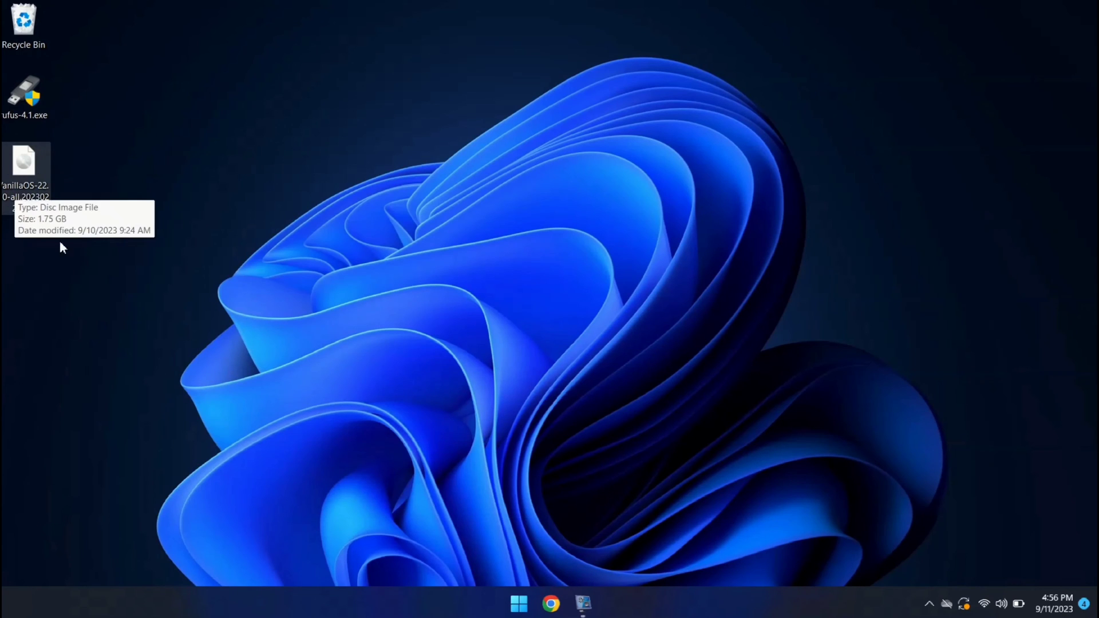
{"action": "left_click", "coordinate": [20, 90]}
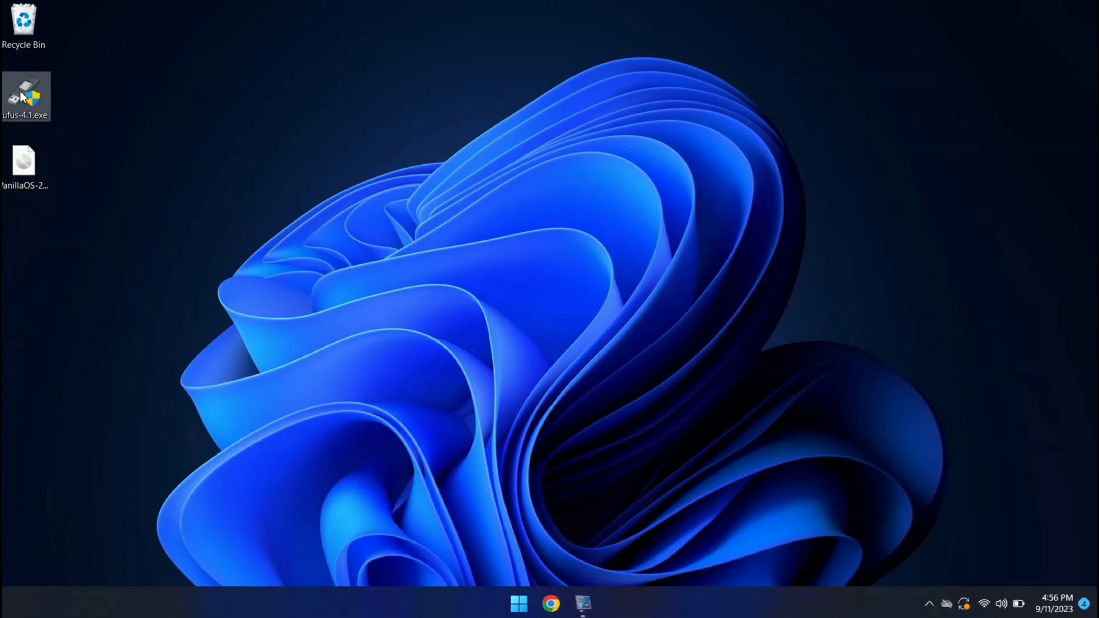
{"action": "double_click", "coordinate": [21, 96]}
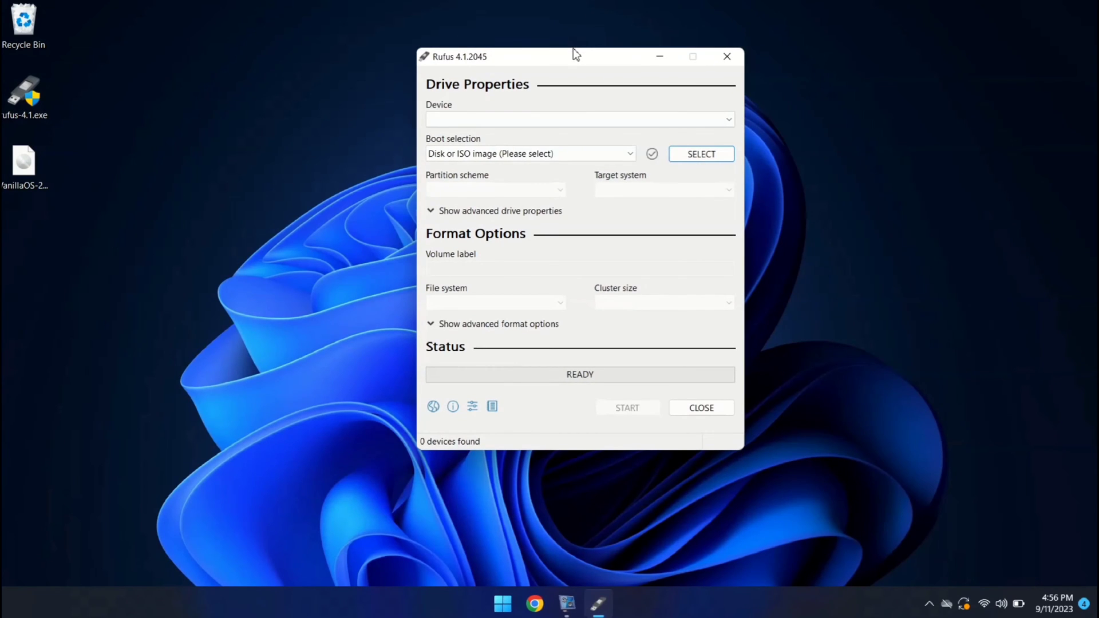
Confirm in File Explorer's This PC that the 32 GB SANDISK (E:) drive is empty, then close Explorer.
{"action": "left_click_drag", "start_coordinate": [572, 54], "coordinate": [537, 89]}
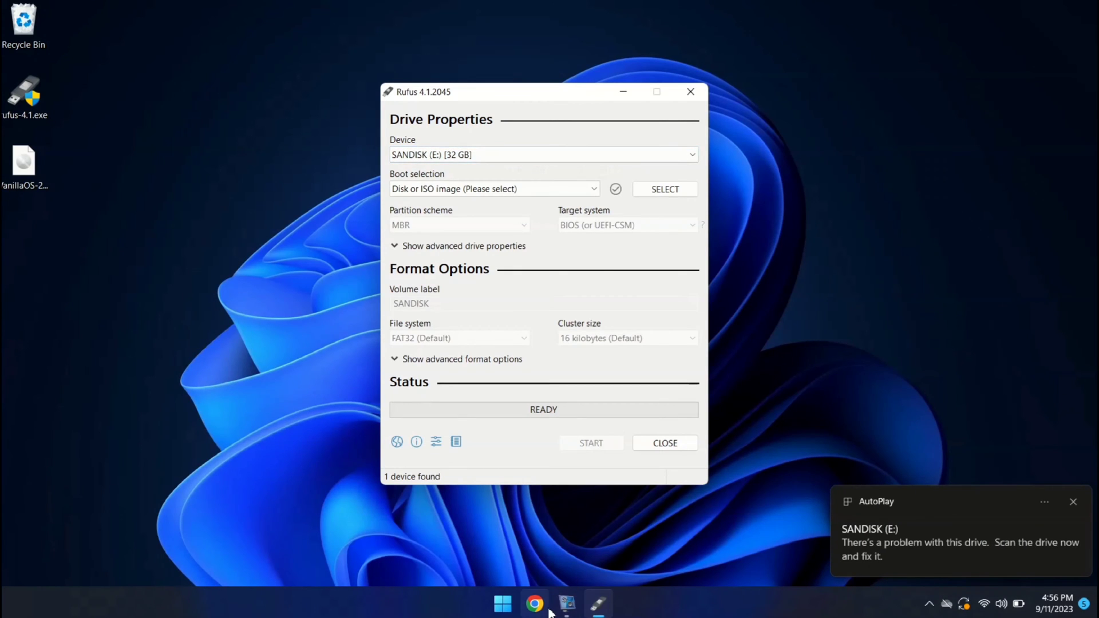
{"action": "key", "text": "super"}
{"action": "type", "text": "fil"}
{"action": "key", "text": "Return"}
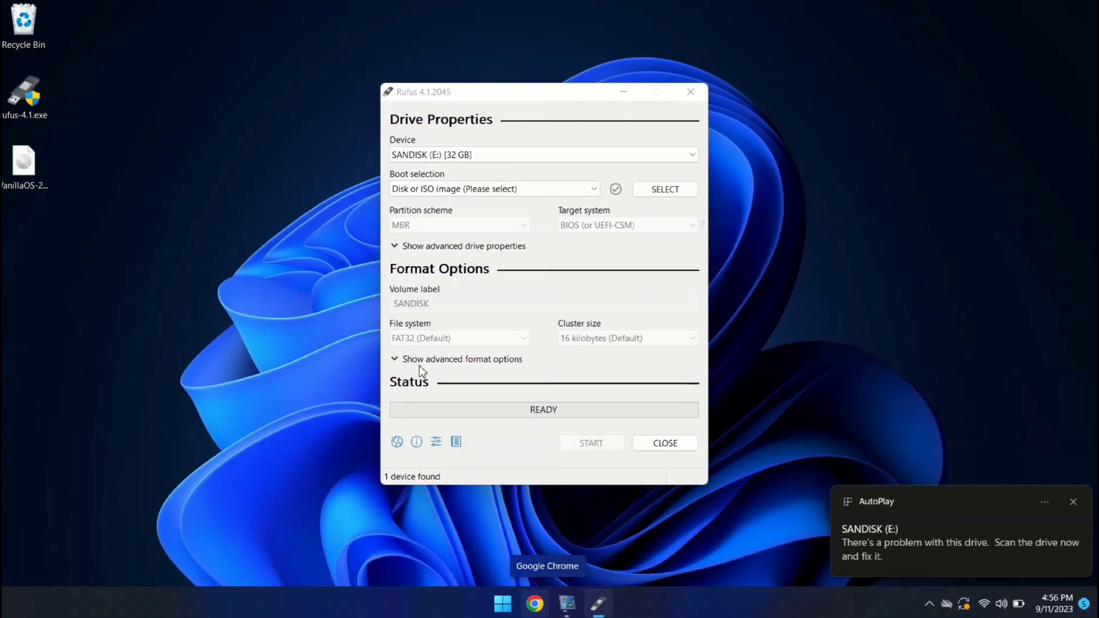
{"action": "left_click", "coordinate": [38, 279]}
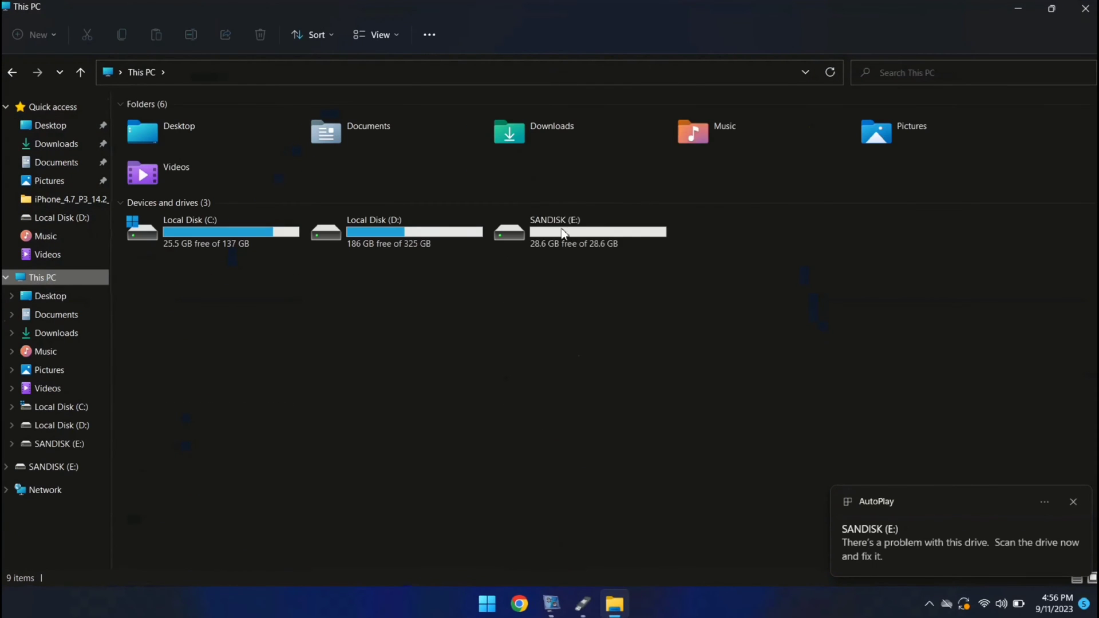
{"action": "left_click", "coordinate": [595, 222]}
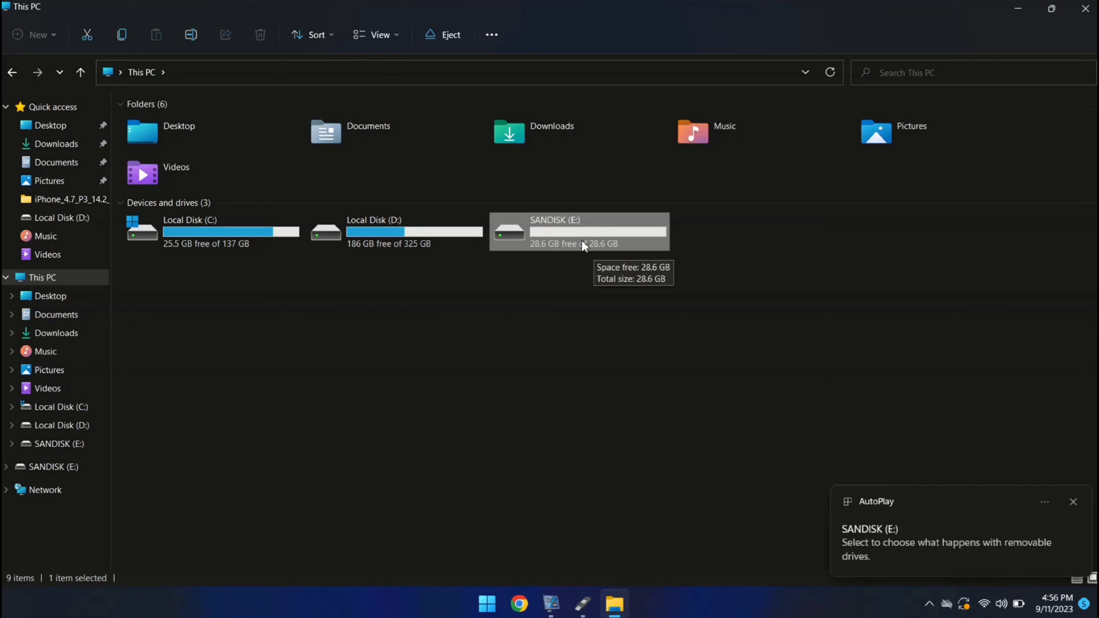
{"action": "left_click", "coordinate": [1086, 8]}
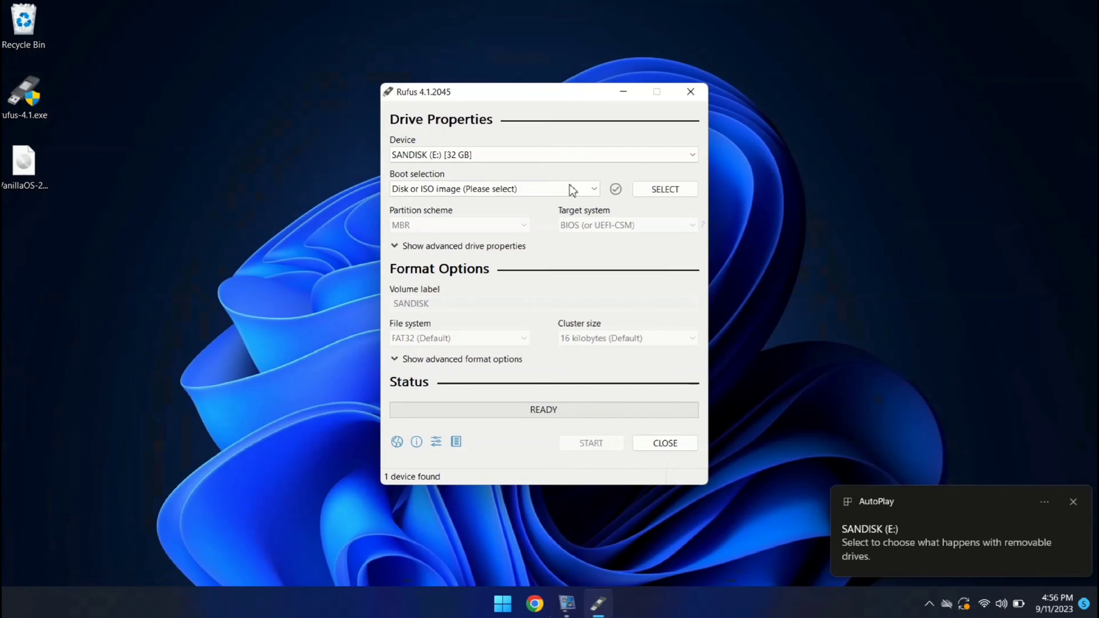
Load VanillaOS-22.10-all.20230226.iso as the boot image.
{"action": "left_click", "coordinate": [644, 188]}
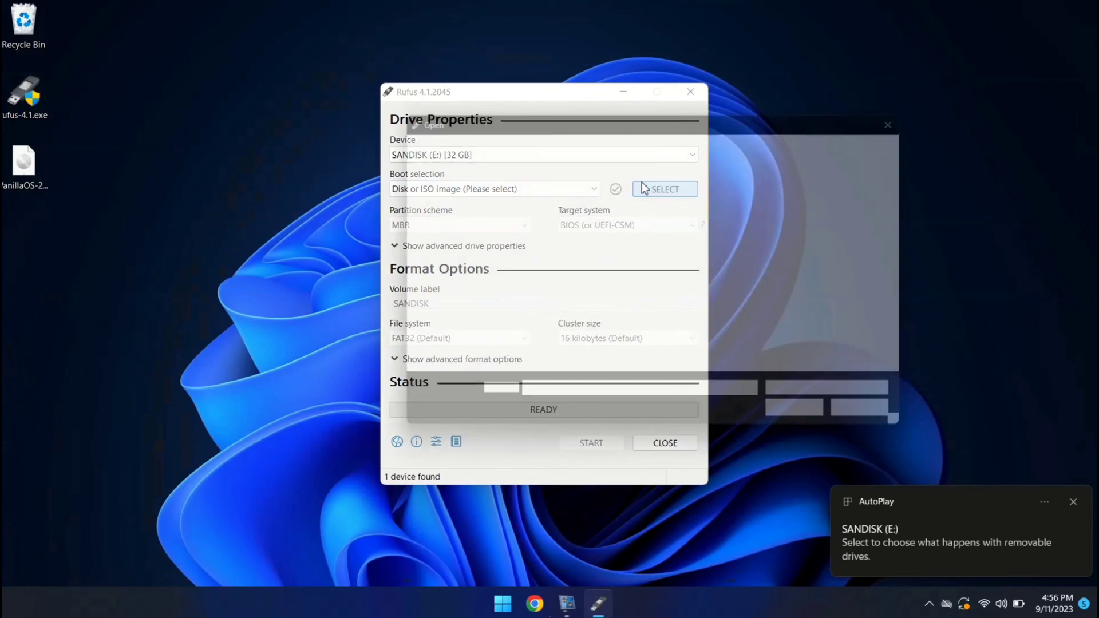
{"action": "left_click", "coordinate": [544, 258]}
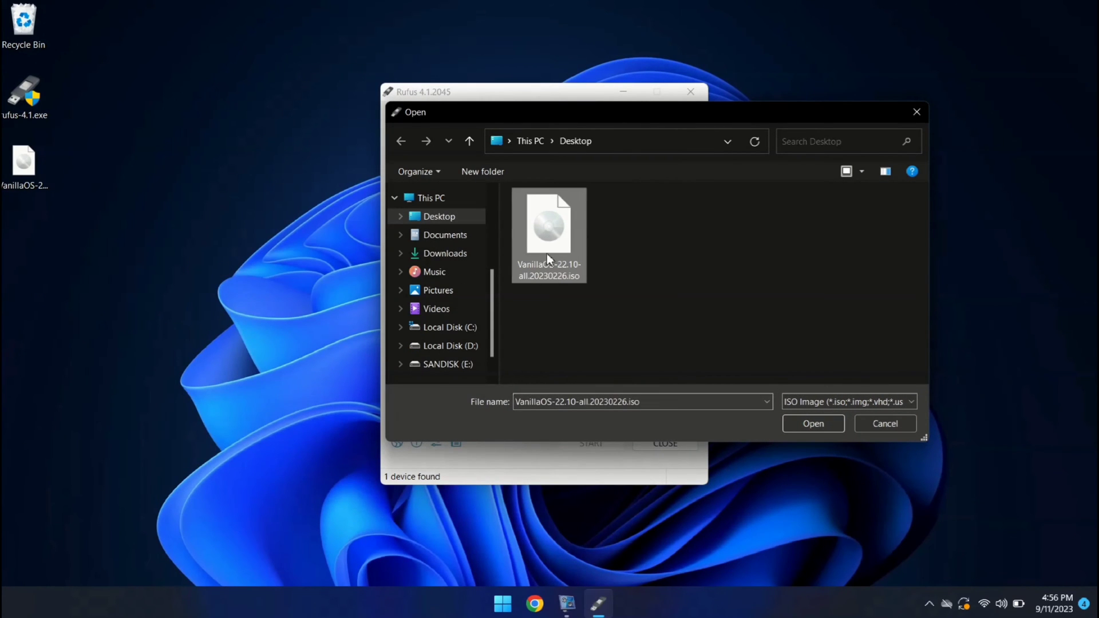
{"action": "left_click", "coordinate": [823, 422]}
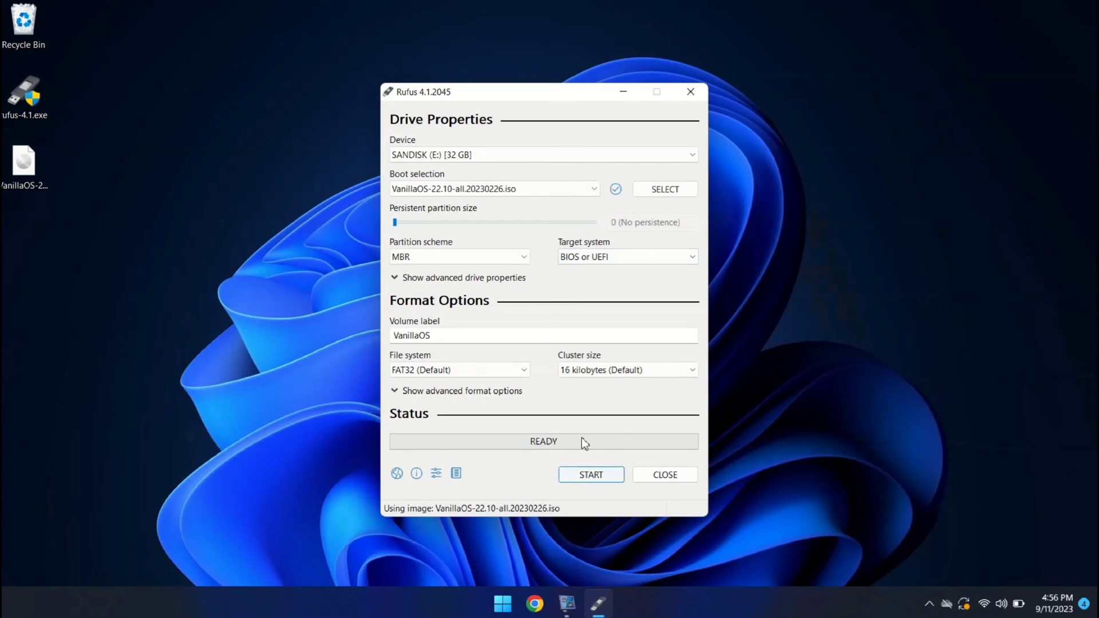
Start writing in ISO Image mode, allowing the boot-file download and accepting the data wipe.
{"action": "left_click", "coordinate": [570, 477]}
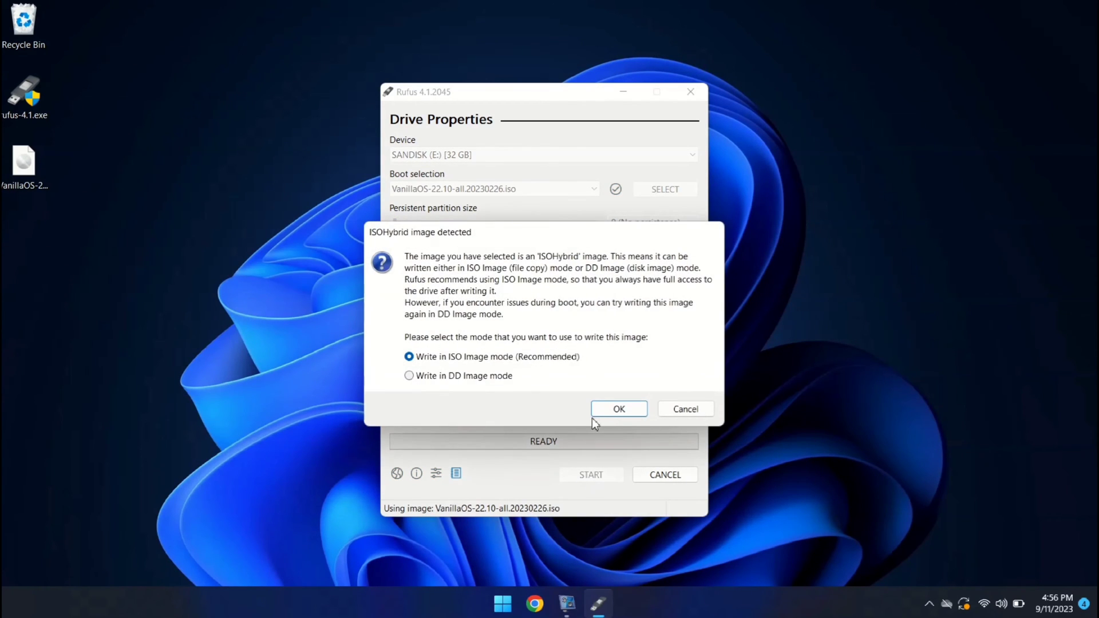
{"action": "left_click", "coordinate": [606, 409]}
{"action": "left_click", "coordinate": [606, 405]}
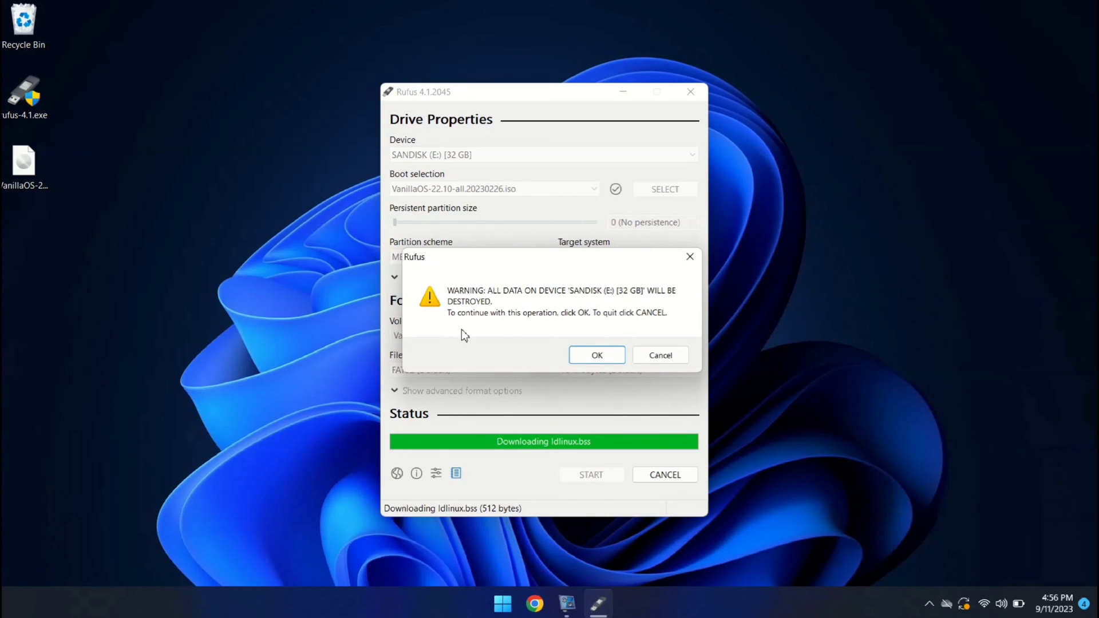
{"action": "left_click", "coordinate": [598, 355]}
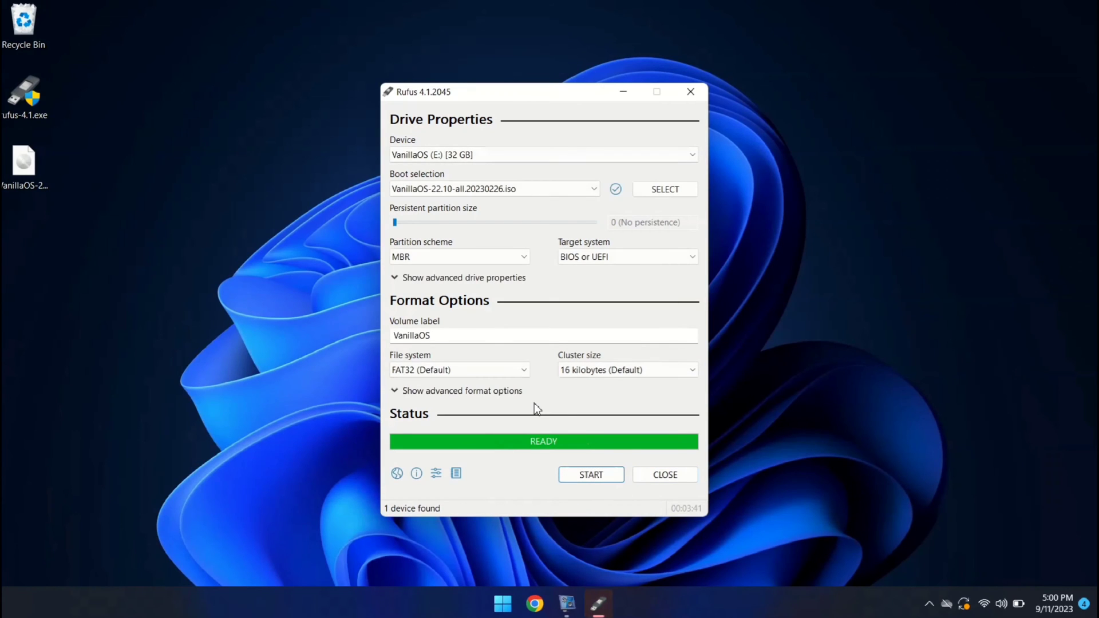
Close Rufus and open the VANILLAOS (E:) drive in File Explorer.
{"action": "left_click", "coordinate": [697, 98]}
{"action": "key", "text": "super"}
{"action": "type", "text": "file"}
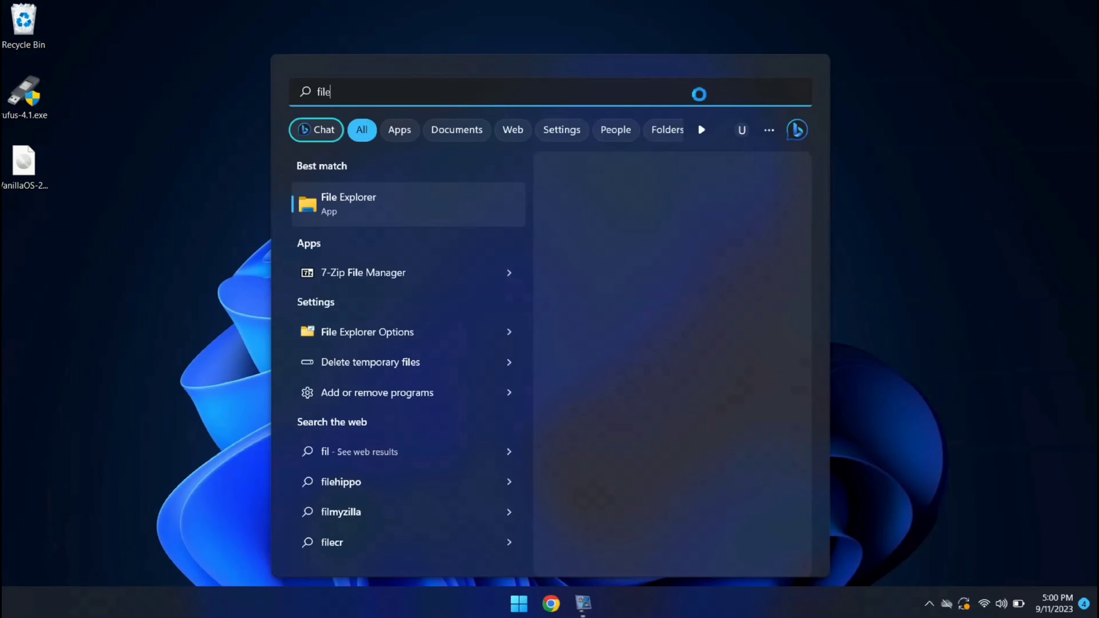
{"action": "key", "text": "Return"}
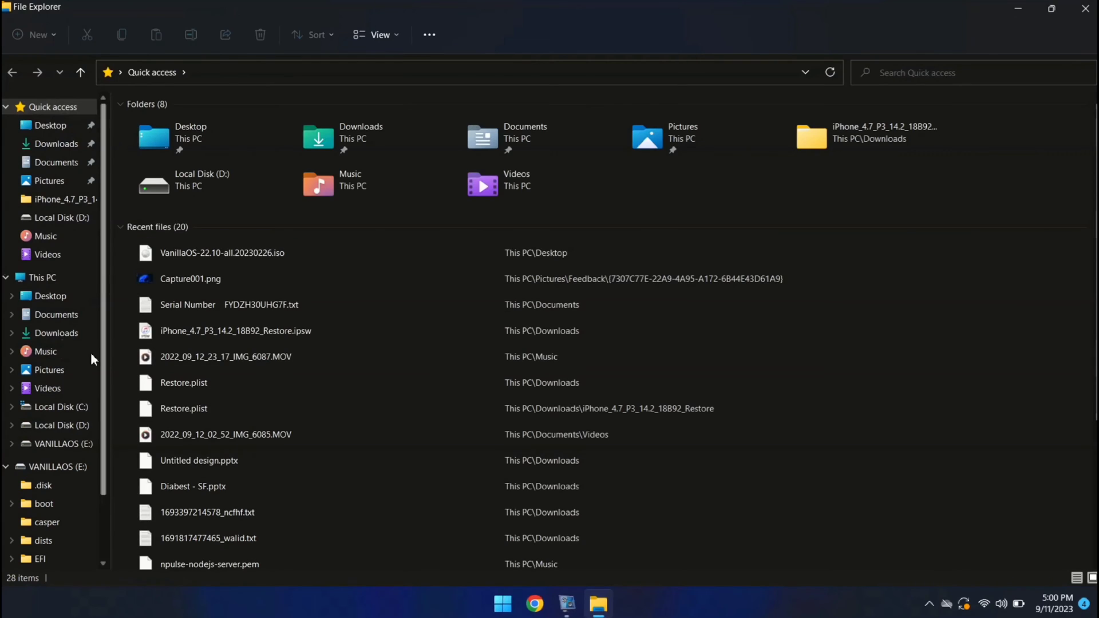
{"action": "left_click", "coordinate": [50, 283]}
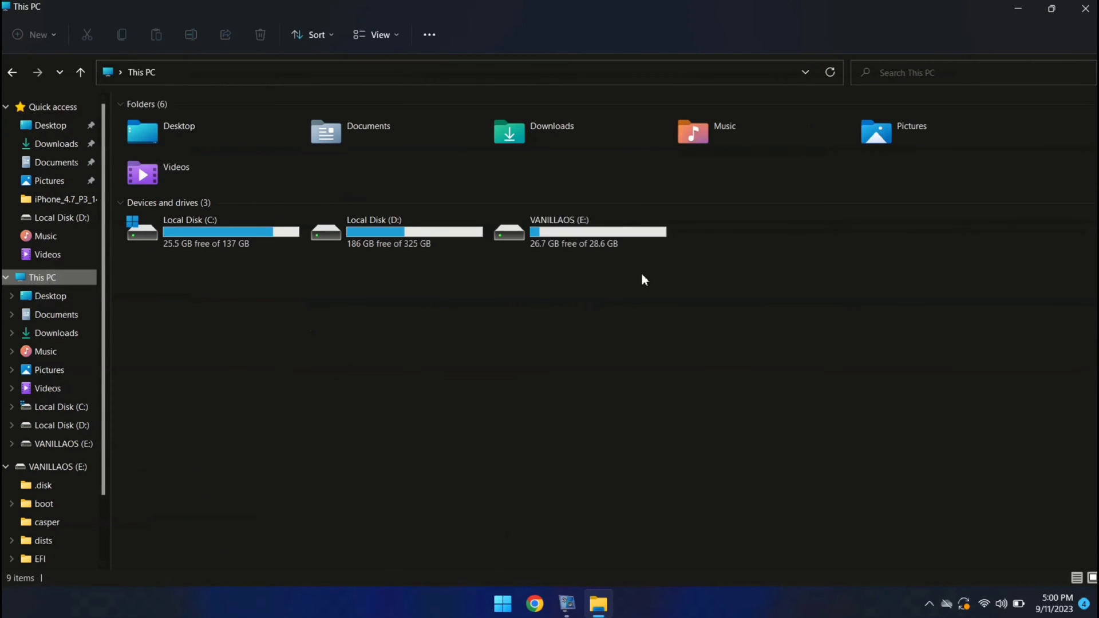
{"action": "left_click", "coordinate": [591, 239]}
{"action": "double_click", "coordinate": [563, 233]}
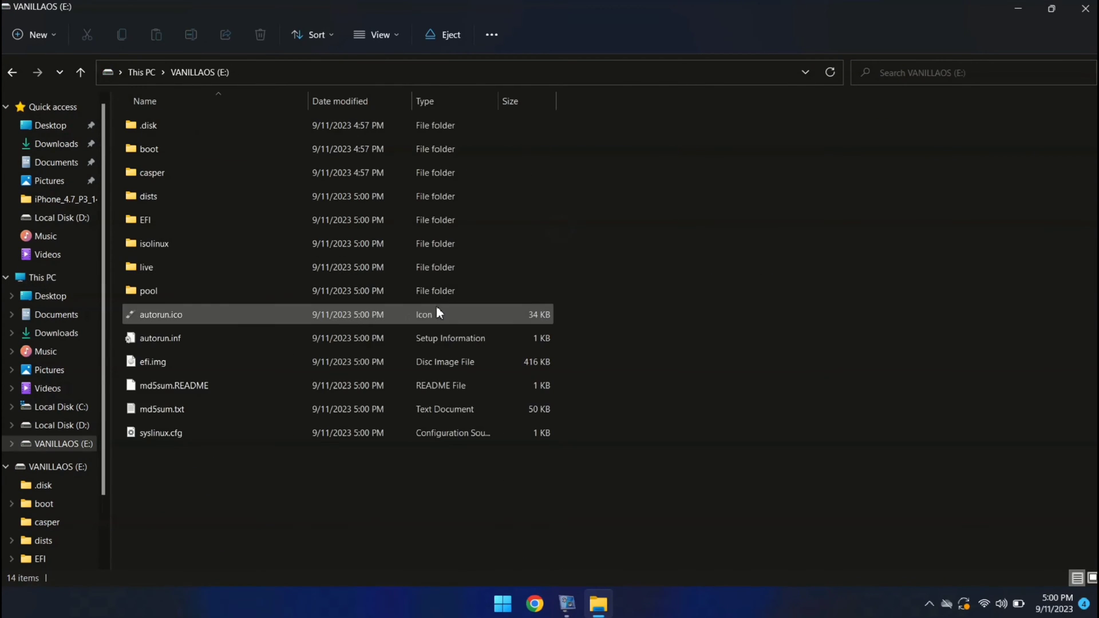
Select all 14 items on the drive to inspect them, then close File Explorer.
{"action": "left_click_drag", "start_coordinate": [388, 549], "coordinate": [262, 174]}
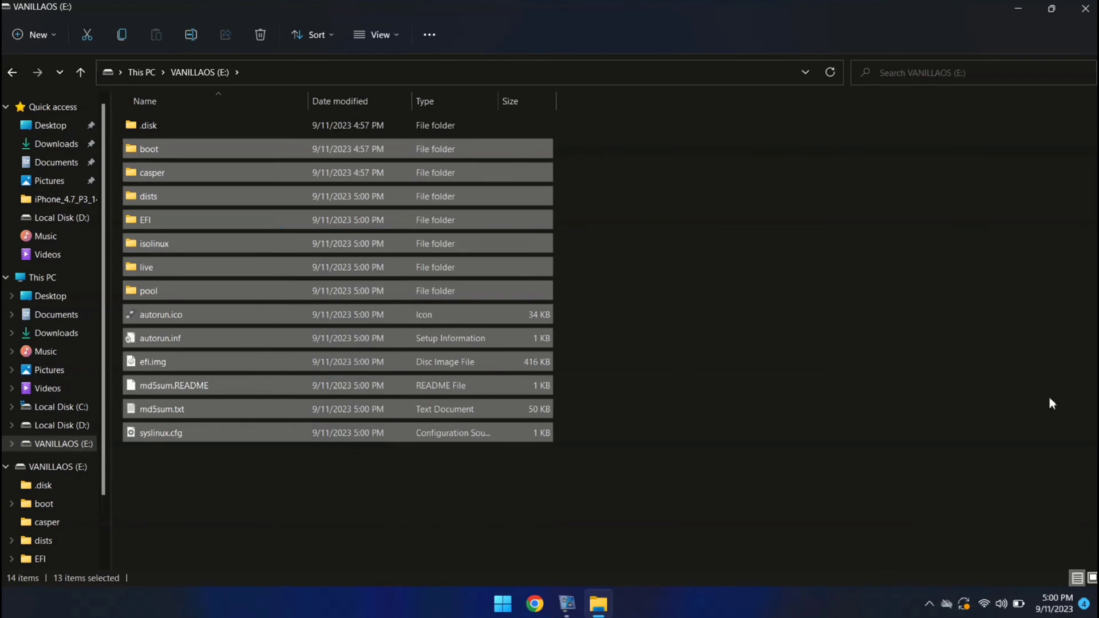
{"action": "left_click", "coordinate": [514, 541]}
{"action": "key", "text": "ctrl+a"}
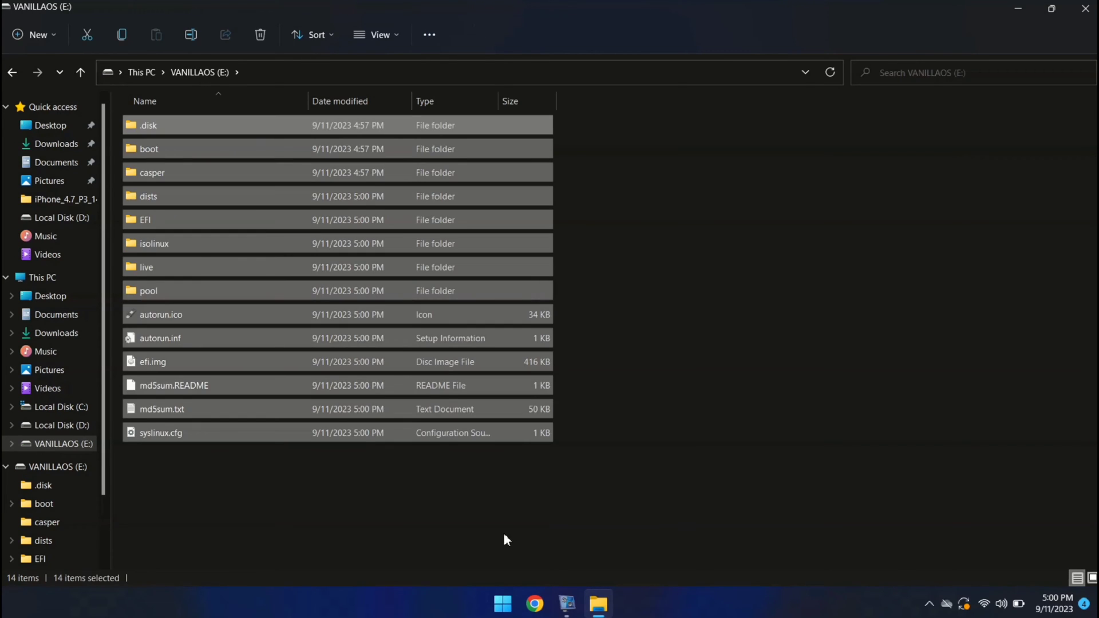
{"action": "left_click", "coordinate": [498, 529]}
{"action": "left_click", "coordinate": [1085, 8]}
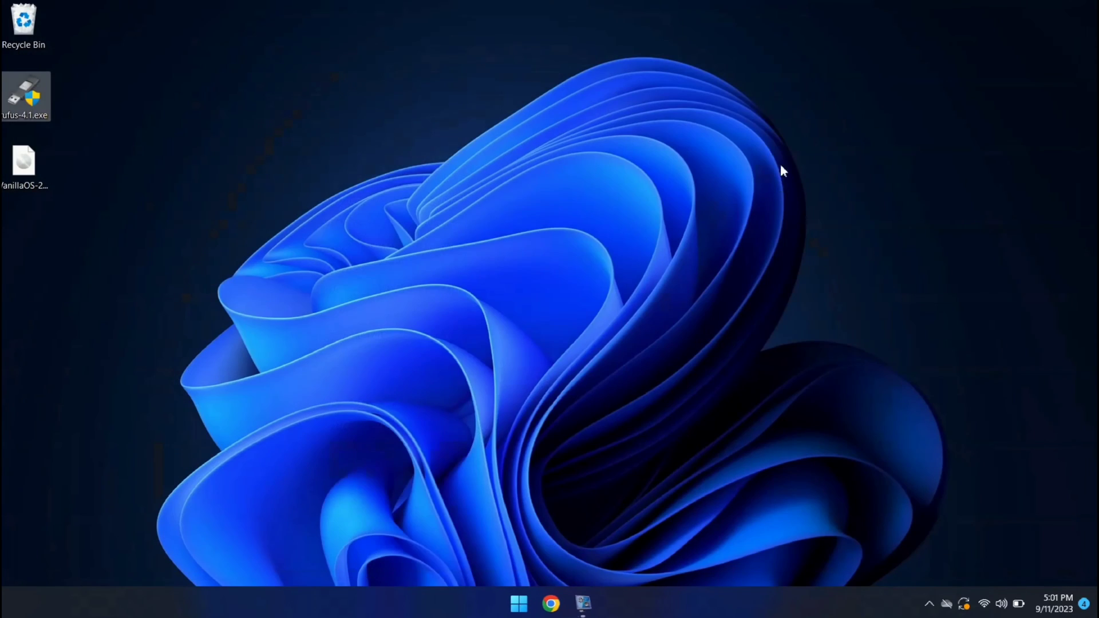
{"action": "key", "text": "super"}
Shut down the laptop from the Start menu's power options.
{"action": "left_click", "coordinate": [729, 555]}
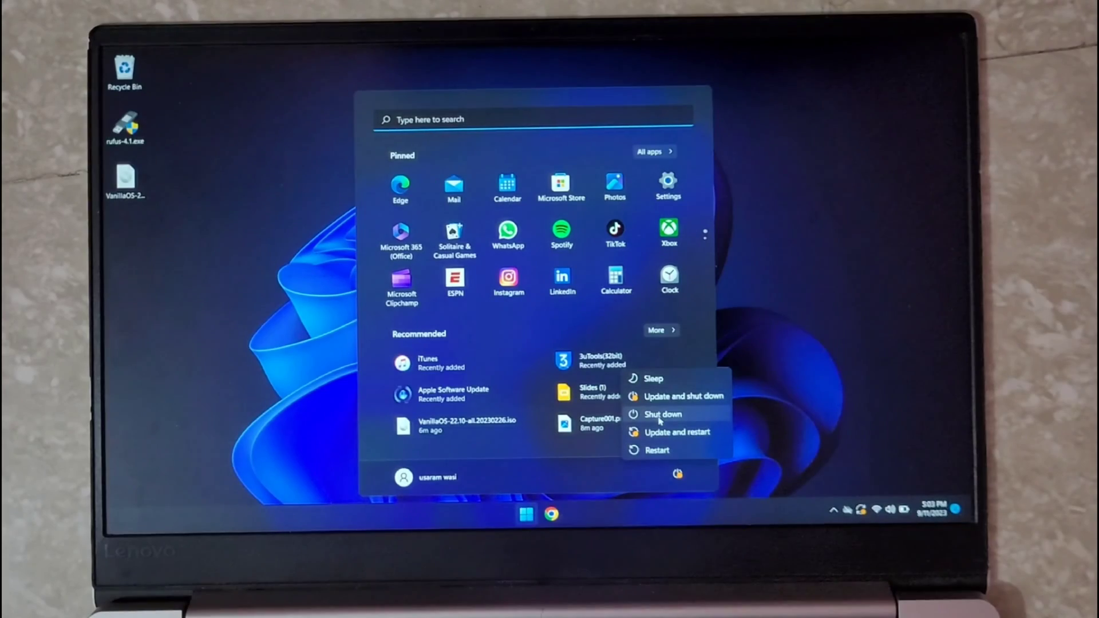
{"action": "left_click", "coordinate": [658, 420]}
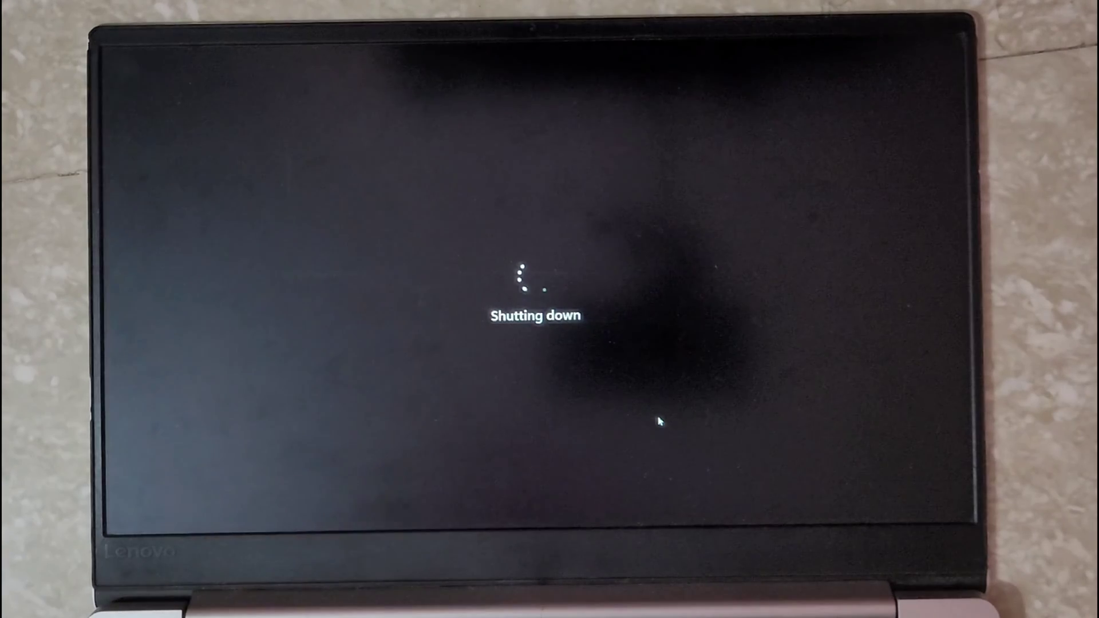
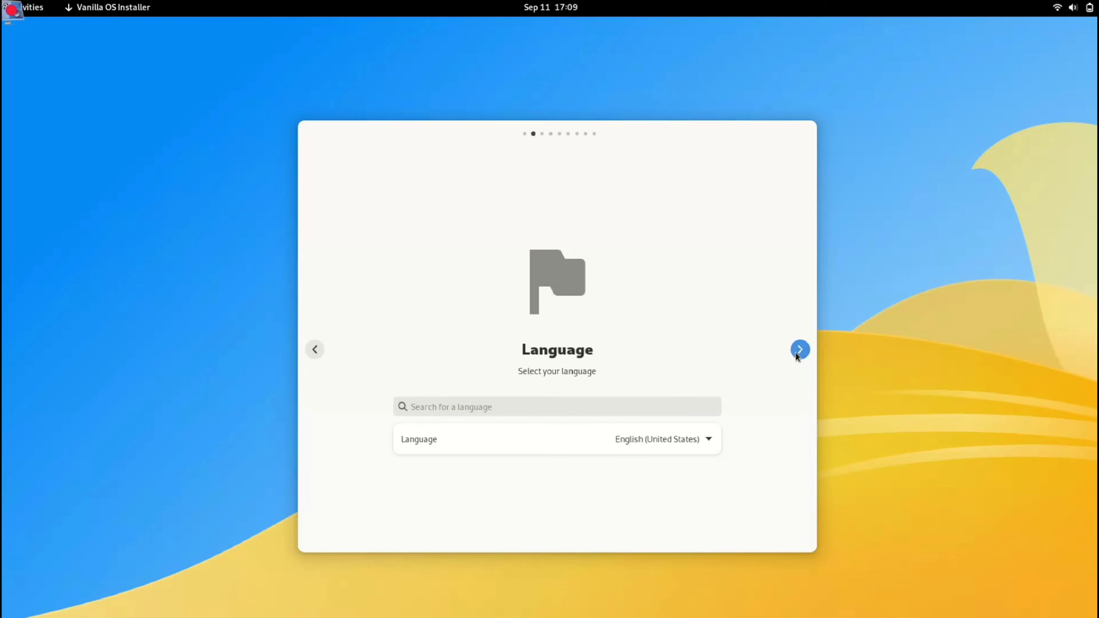
Accept the default language and keyboard layout, then set the time zone region to Asia.
{"action": "left_click", "coordinate": [800, 350]}
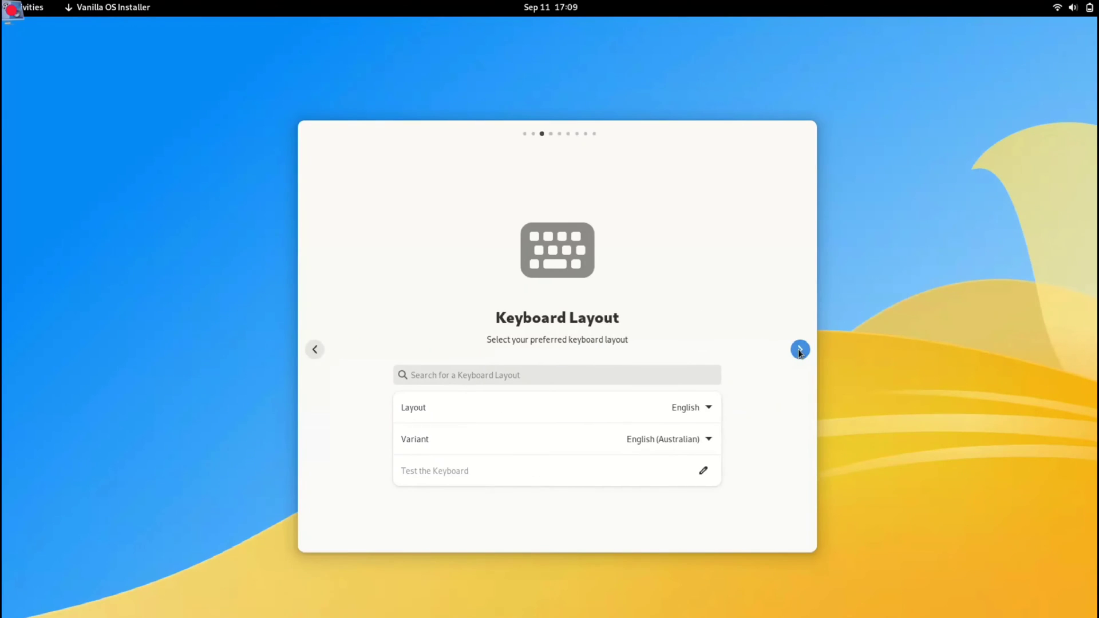
{"action": "left_click", "coordinate": [800, 350]}
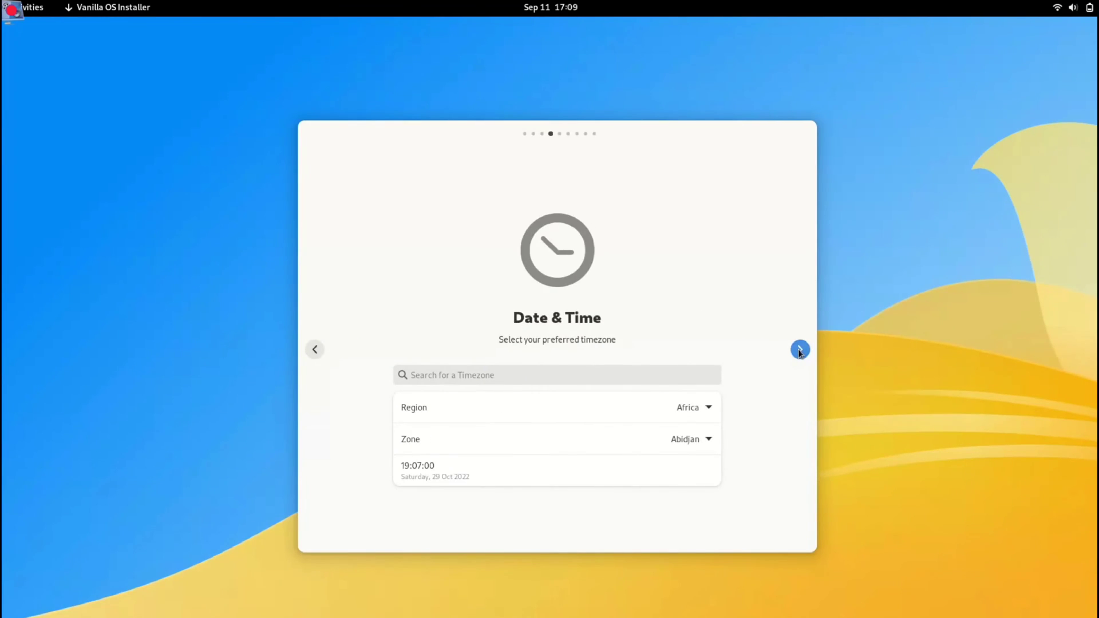
{"action": "left_click", "coordinate": [704, 406]}
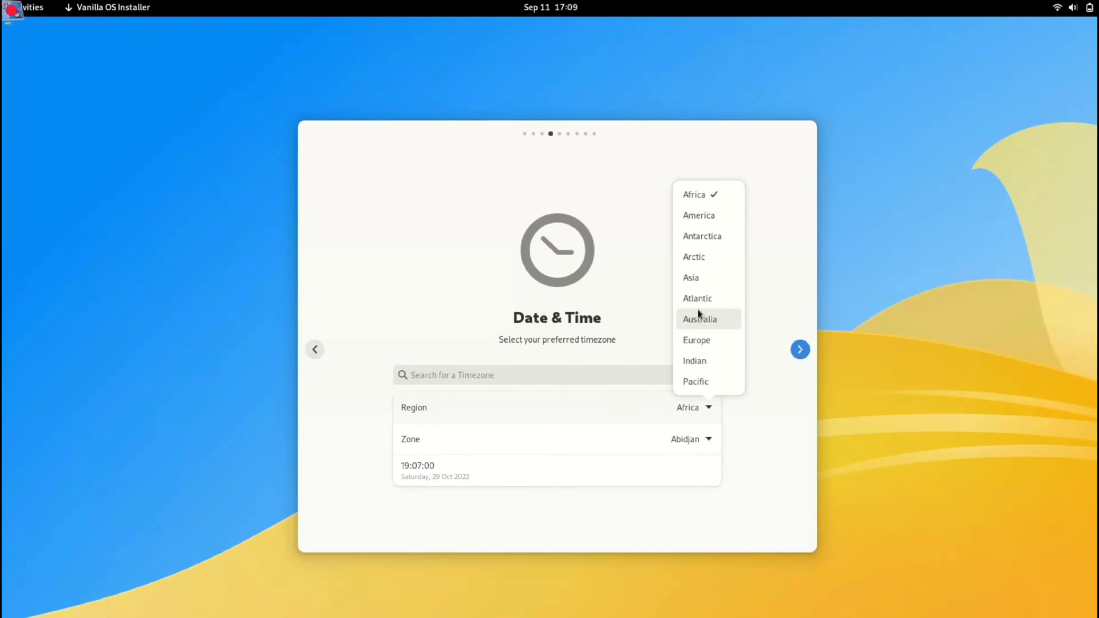
{"action": "left_click", "coordinate": [704, 359]}
{"action": "left_click", "coordinate": [685, 442]}
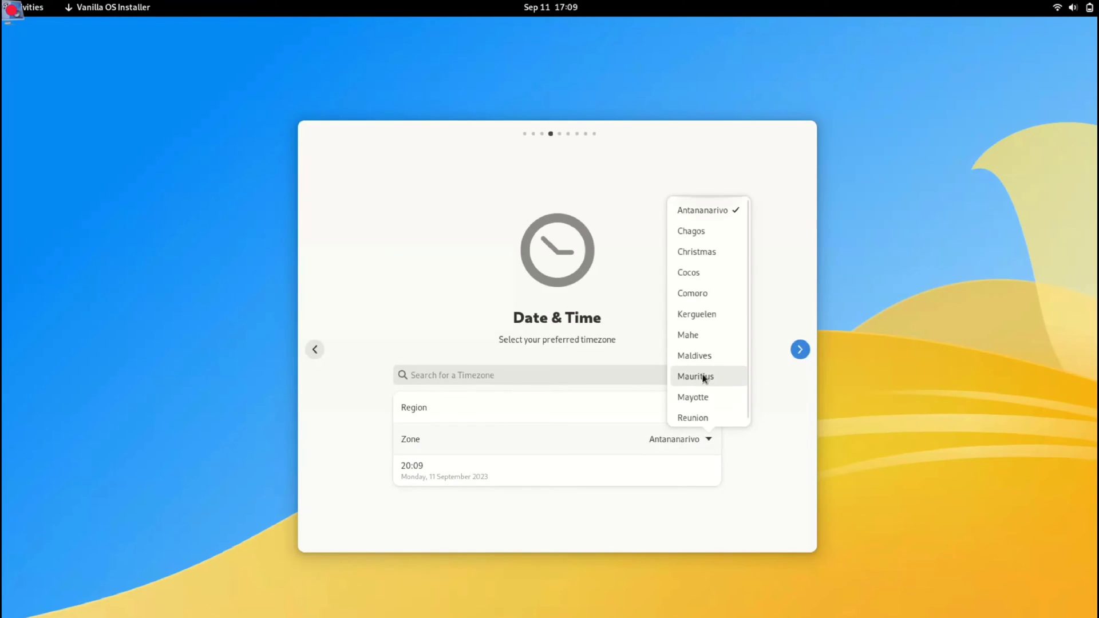
{"action": "left_click", "coordinate": [592, 407]}
{"action": "left_click", "coordinate": [685, 408]}
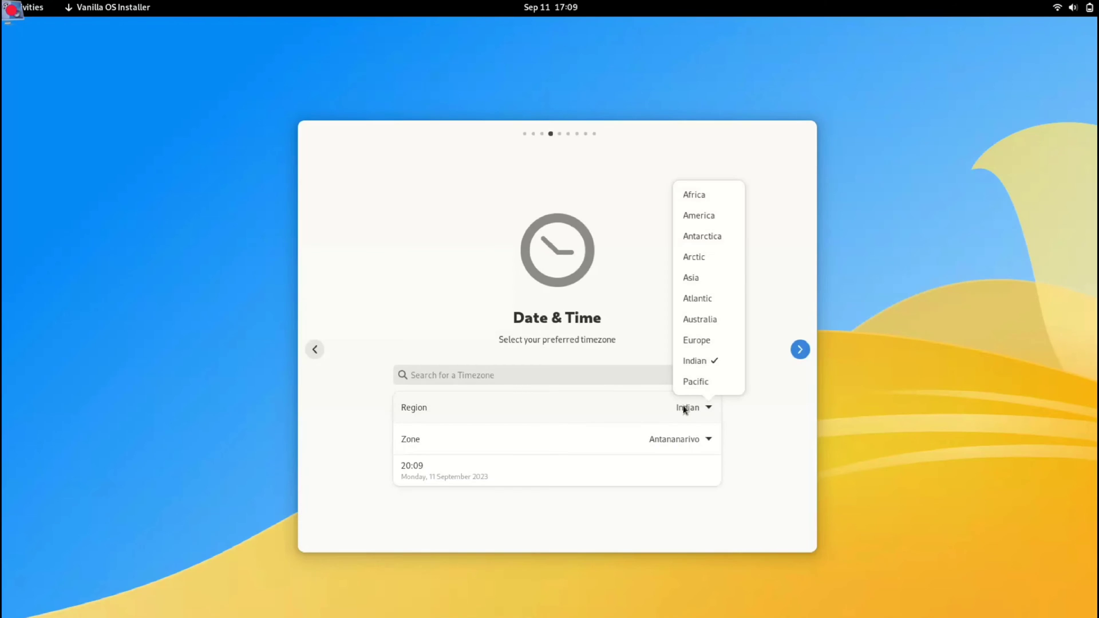
{"action": "left_click", "coordinate": [685, 409]}
{"action": "left_click", "coordinate": [693, 410]}
{"action": "left_click", "coordinate": [700, 279]}
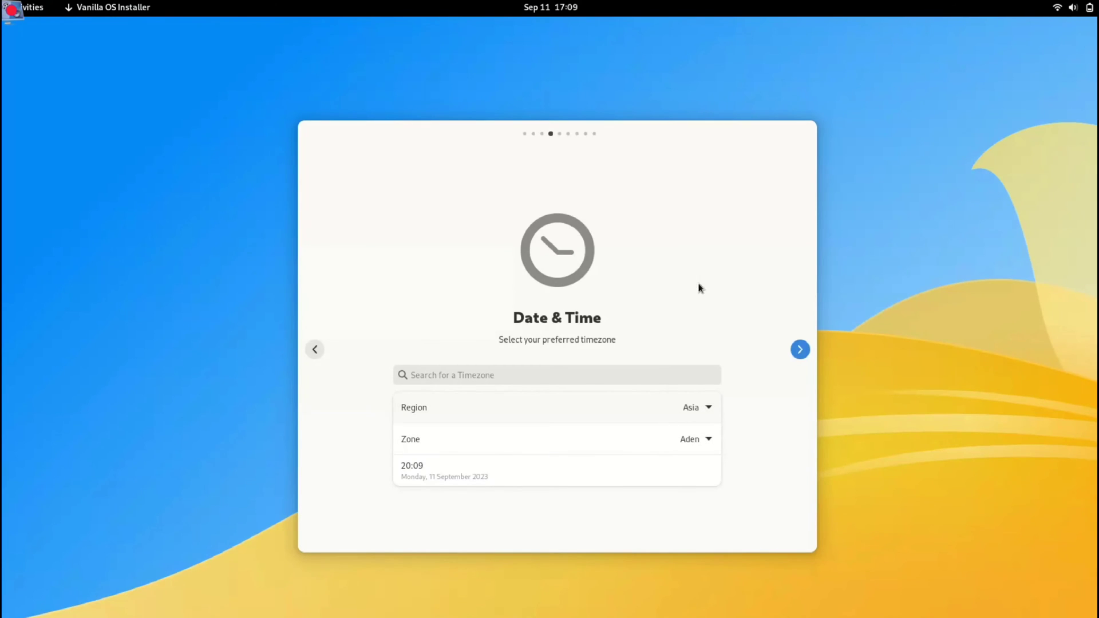
Pick Kolkata as the time zone and continue to disk selection.
{"action": "left_click", "coordinate": [697, 445]}
{"action": "scroll", "coordinate": [700, 352], "scroll_direction": "down", "scroll_amount": 10}
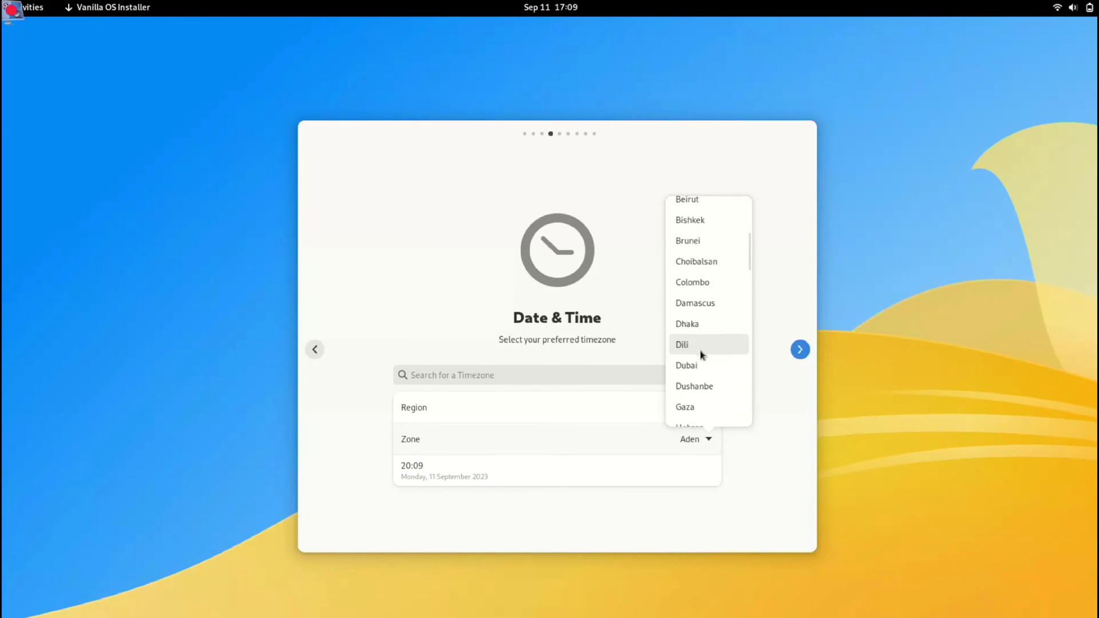
{"action": "scroll", "coordinate": [701, 354], "scroll_direction": "down", "scroll_amount": 5}
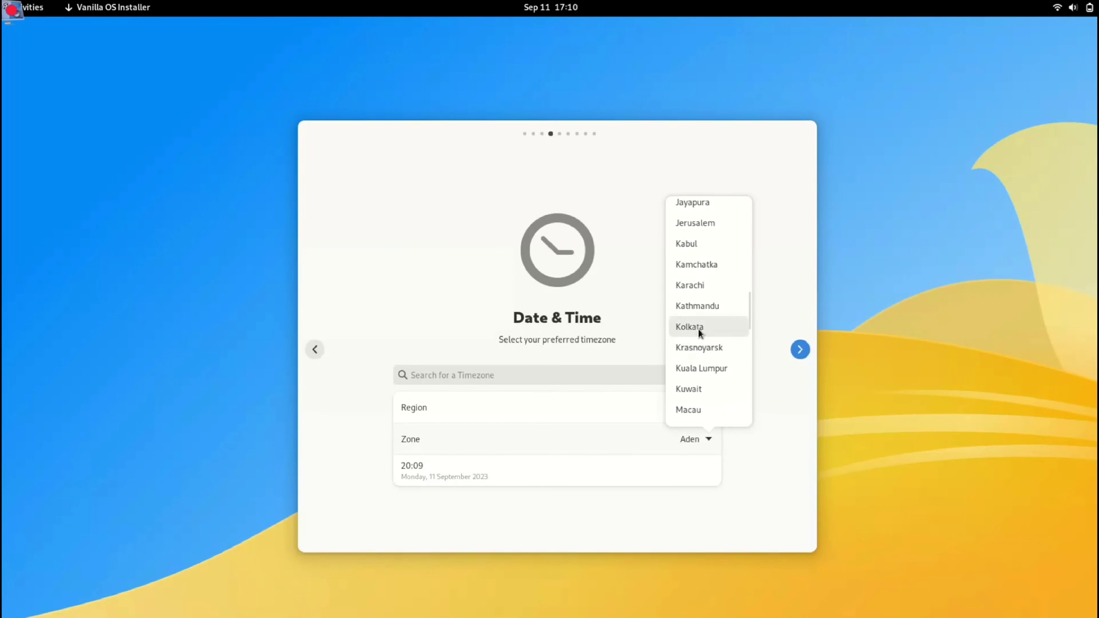
{"action": "left_click", "coordinate": [701, 355]}
{"action": "left_click", "coordinate": [797, 352]}
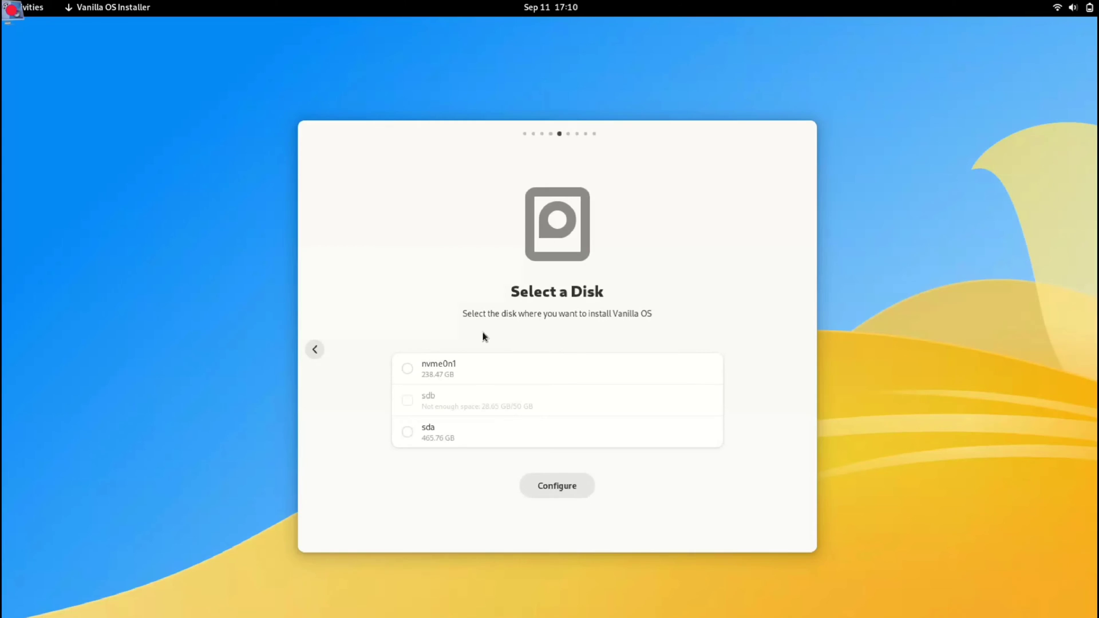
Select the 238.47 GB nvme0n1 disk and switch it from Entire Disk to Manual Partitioning.
{"action": "left_click", "coordinate": [474, 376]}
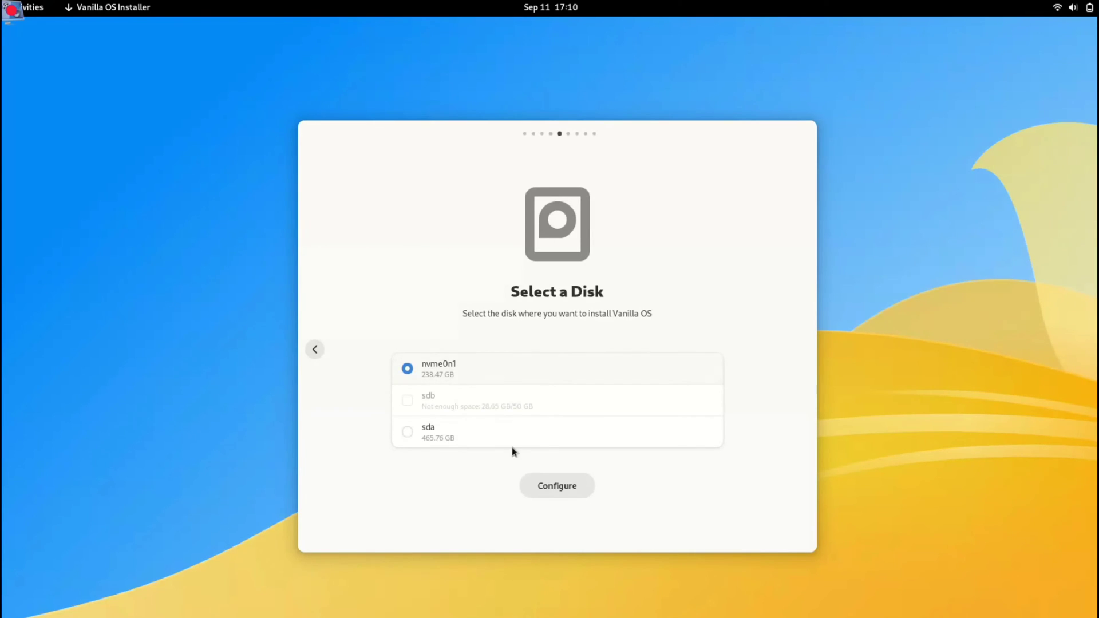
{"action": "left_click", "coordinate": [559, 487]}
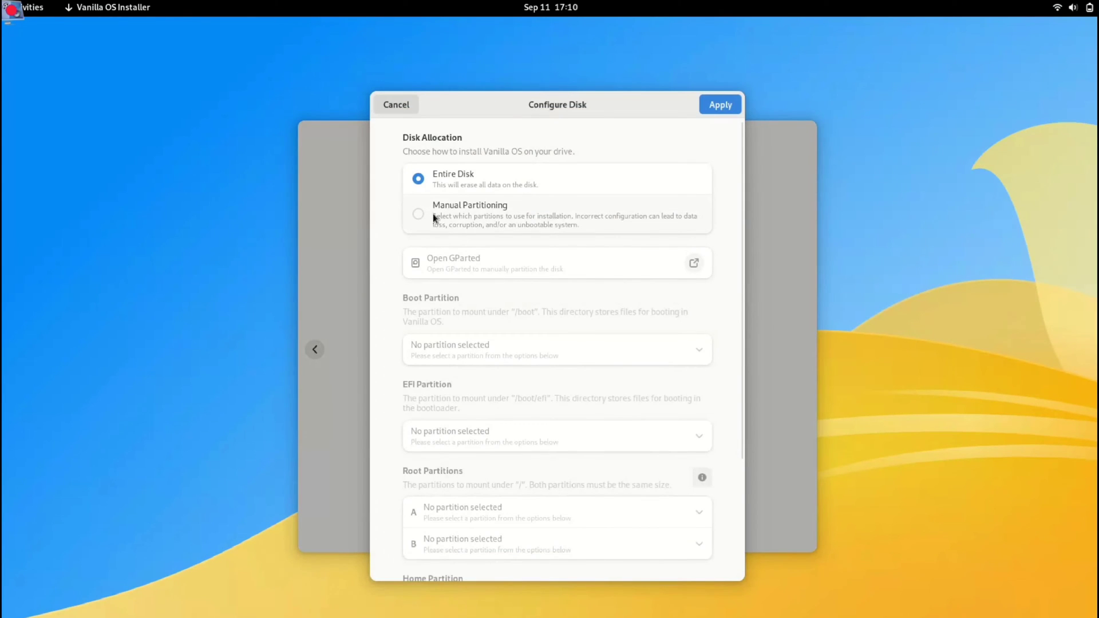
{"action": "left_click", "coordinate": [473, 217]}
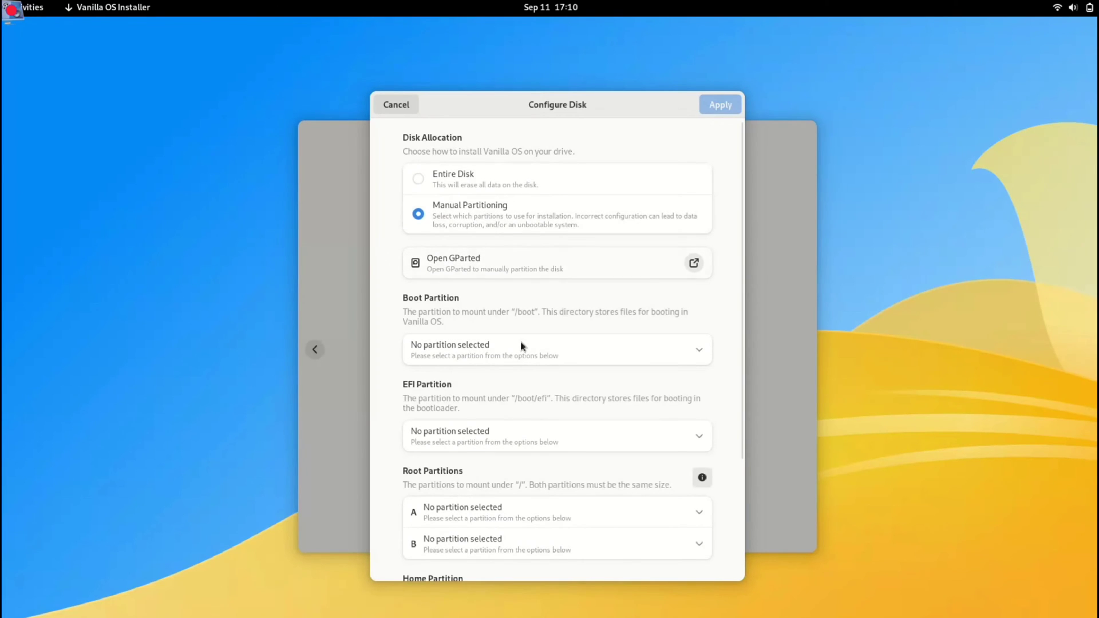
{"action": "scroll", "coordinate": [526, 355], "scroll_direction": "down", "scroll_amount": 5}
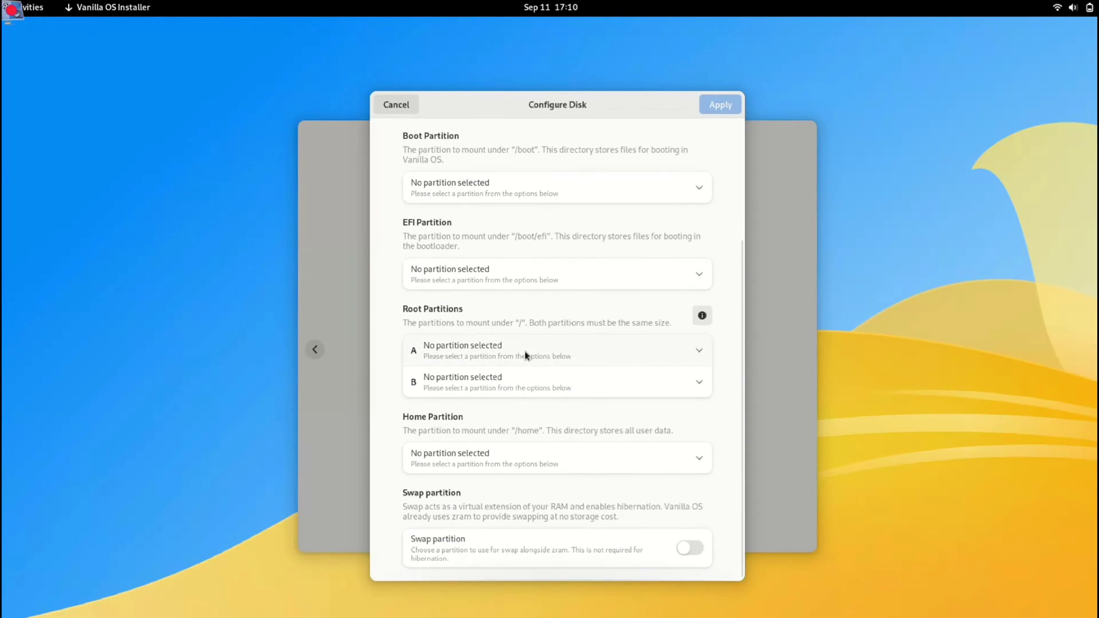
{"action": "scroll", "coordinate": [526, 355], "scroll_direction": "up", "scroll_amount": 5}
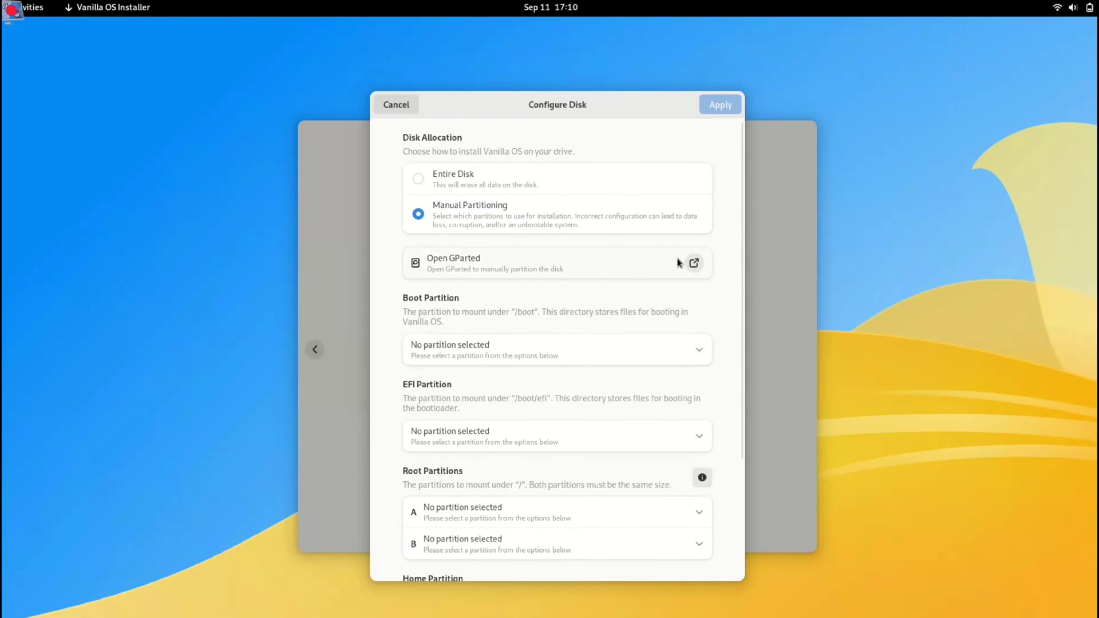
Launch GParted from Configure Disk and place it beside the installer's Configure Disk window.
{"action": "left_click", "coordinate": [697, 265]}
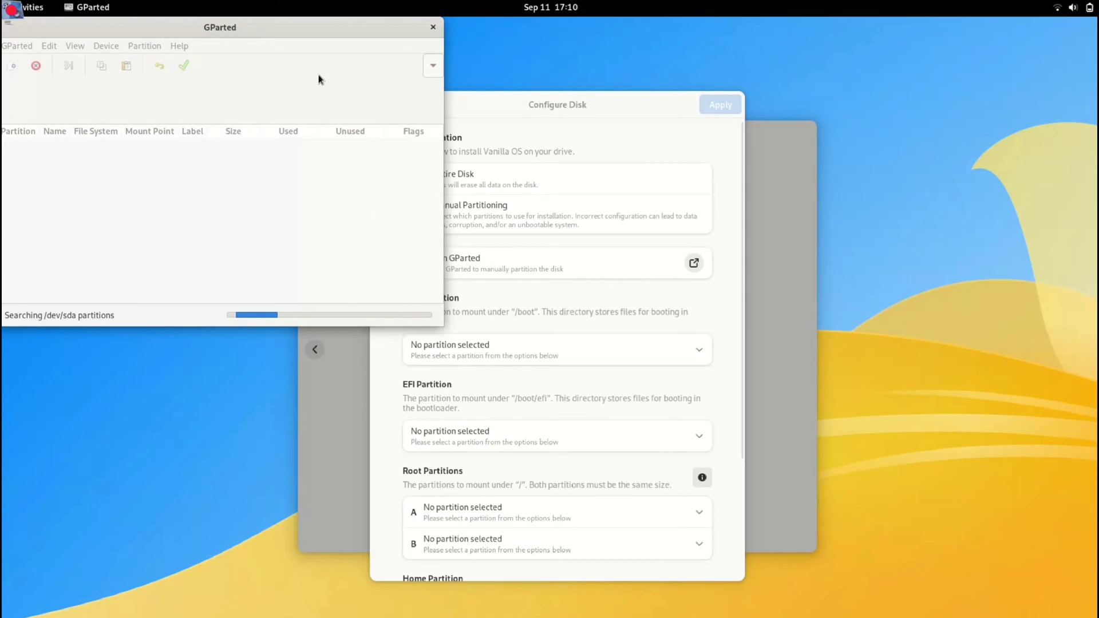
{"action": "left_click_drag", "start_coordinate": [187, 31], "coordinate": [246, 127]}
{"action": "left_click", "coordinate": [484, 105]}
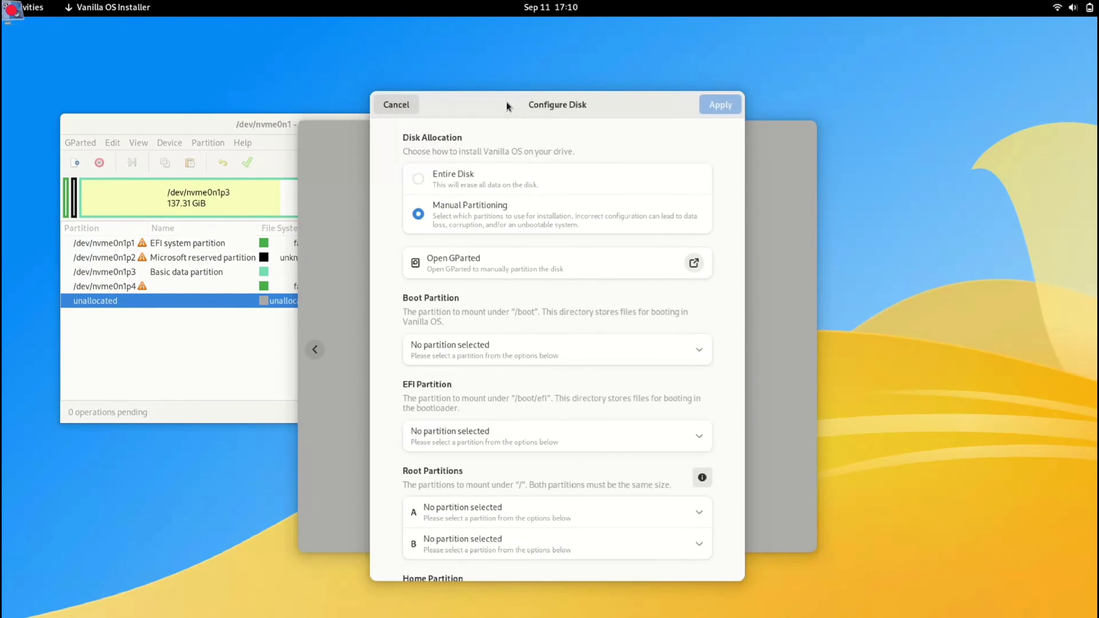
{"action": "left_click_drag", "start_coordinate": [506, 101], "coordinate": [793, 117]}
{"action": "left_click_drag", "start_coordinate": [304, 124], "coordinate": [300, 160]}
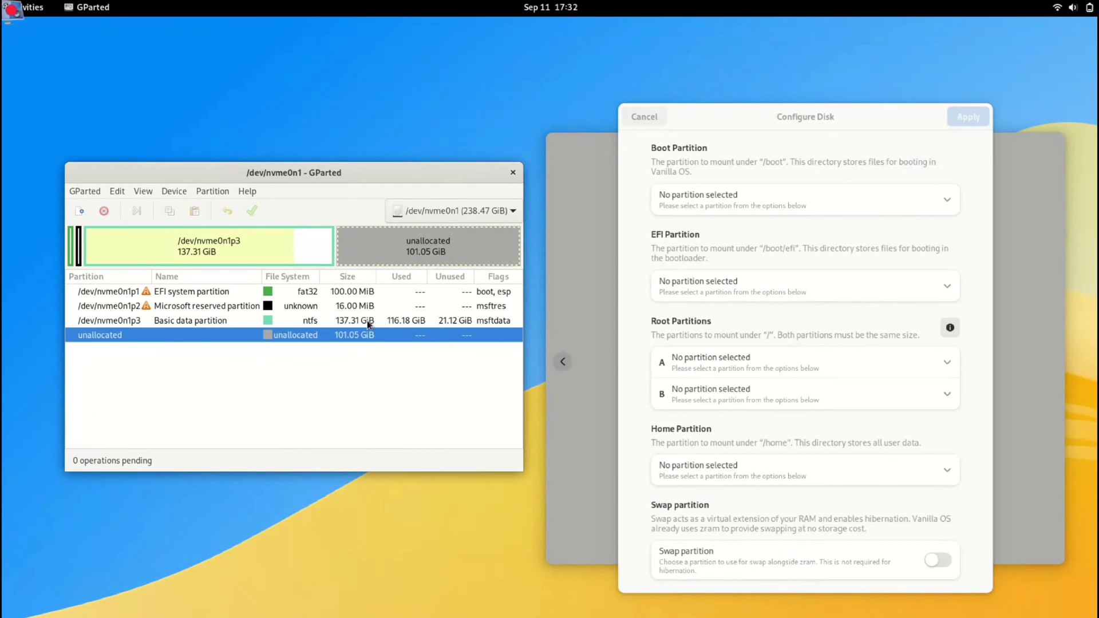
Start a new 1000 MiB fat32 primary partition in nvme0n1's unallocated space.
{"action": "right_click", "coordinate": [329, 339]}
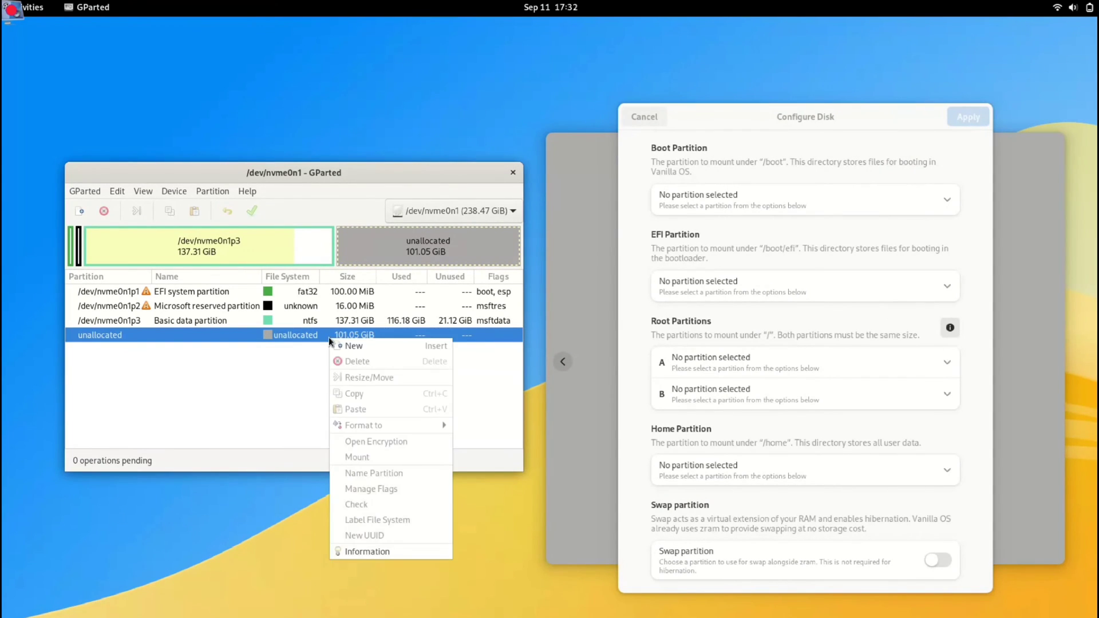
{"action": "left_click", "coordinate": [366, 347]}
{"action": "key", "text": "Tab"}
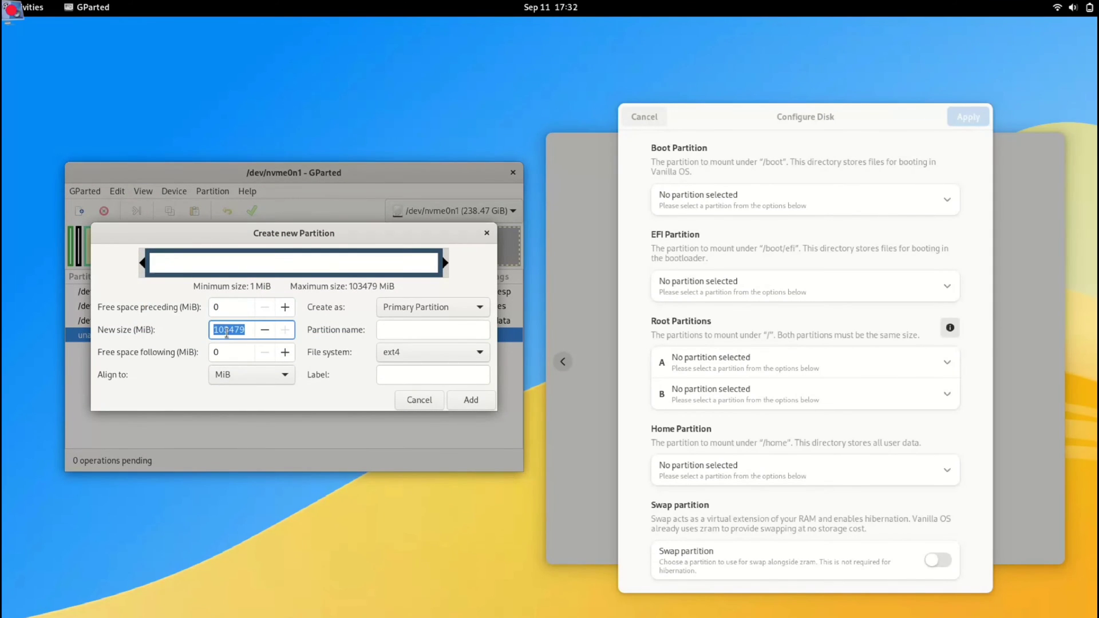
{"action": "type", "text": "1000"}
{"action": "left_click", "coordinate": [408, 309]}
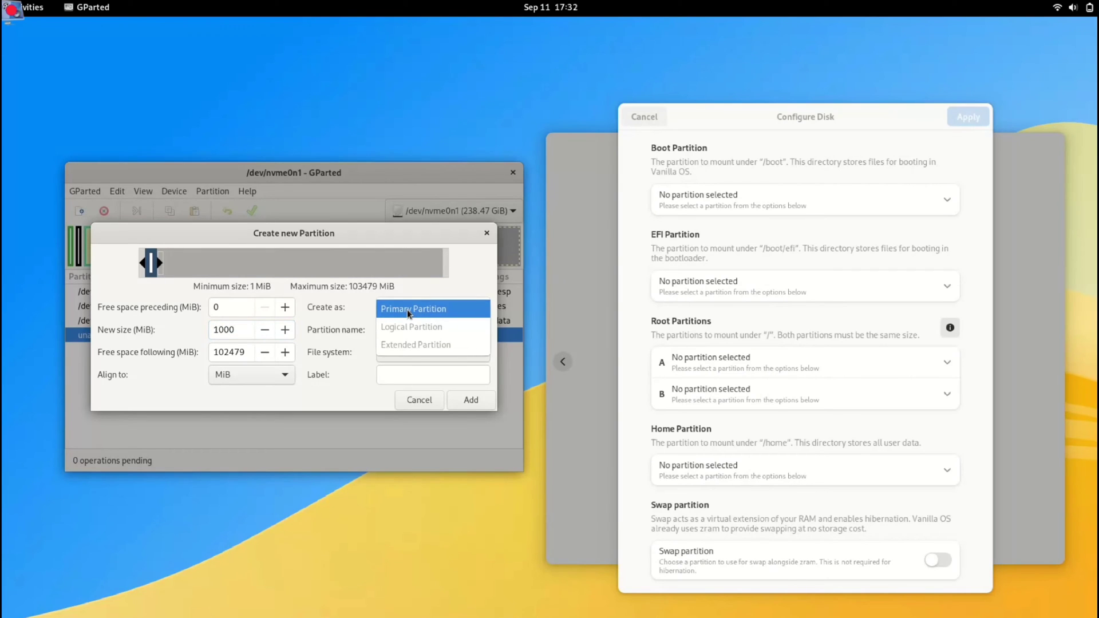
{"action": "left_click", "coordinate": [408, 311]}
{"action": "left_click", "coordinate": [409, 359]}
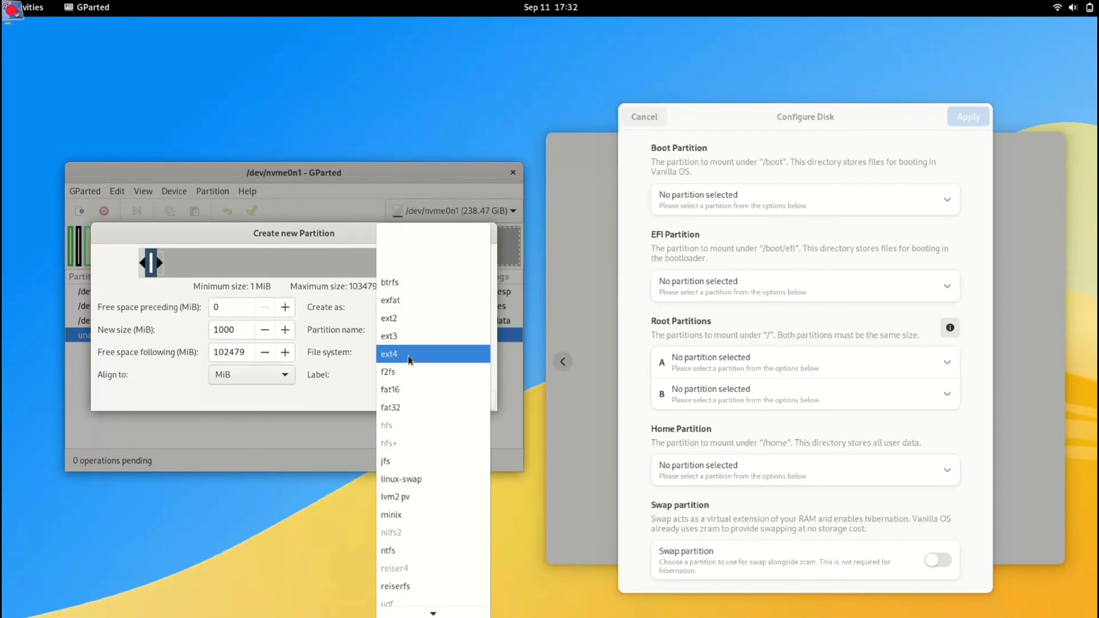
{"action": "left_click", "coordinate": [406, 405]}
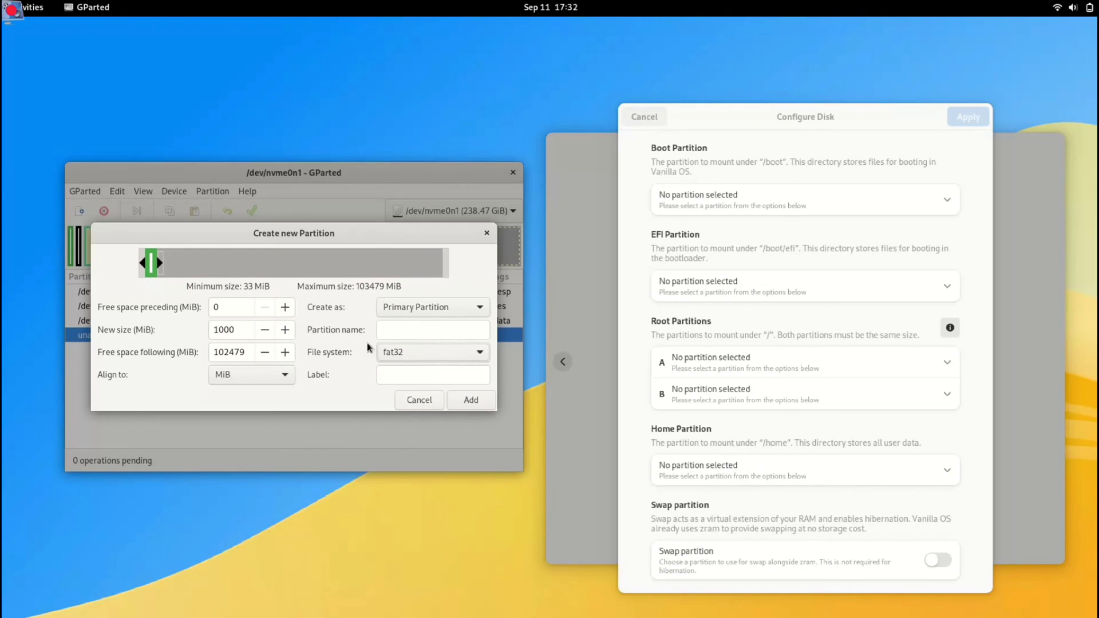
Name and label the new partition EFI and add it to the pending operations.
{"action": "left_click", "coordinate": [405, 330]}
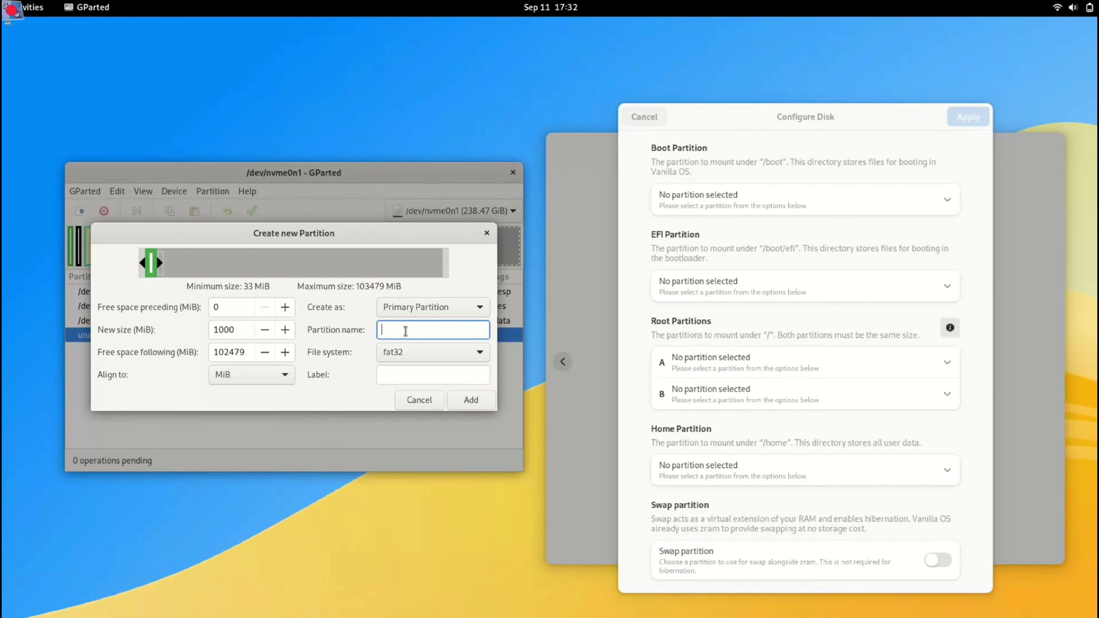
{"action": "type", "text": "EFI"}
{"action": "key", "text": "ctrl+a"}
{"action": "key", "text": "ctrl+c"}
{"action": "left_click", "coordinate": [393, 375]}
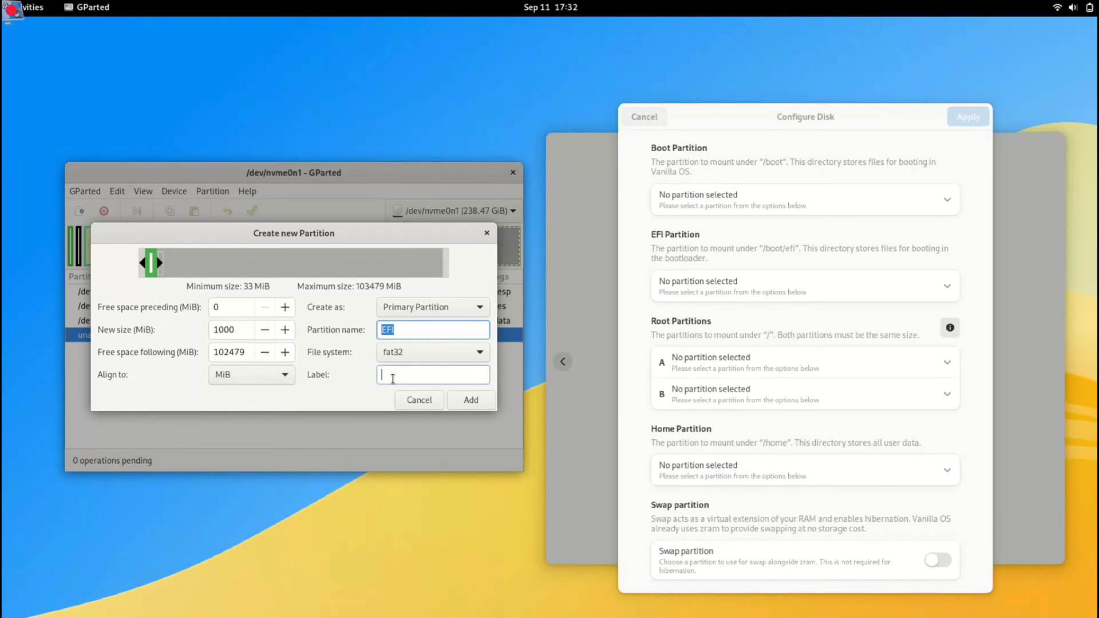
{"action": "key", "text": "ctrl+v"}
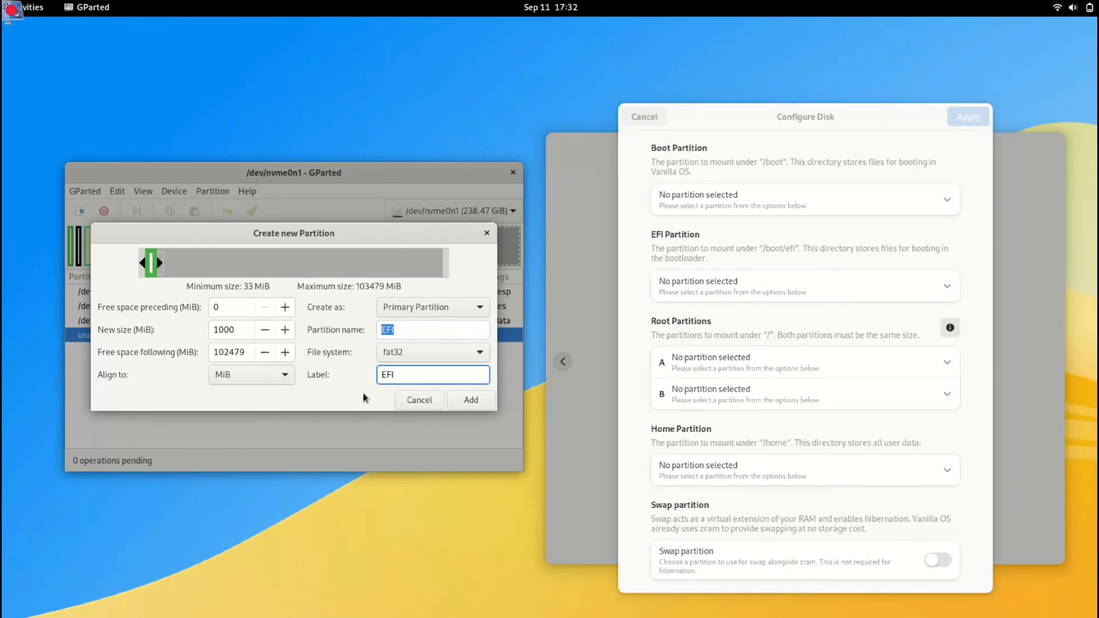
{"action": "left_click", "coordinate": [469, 399]}
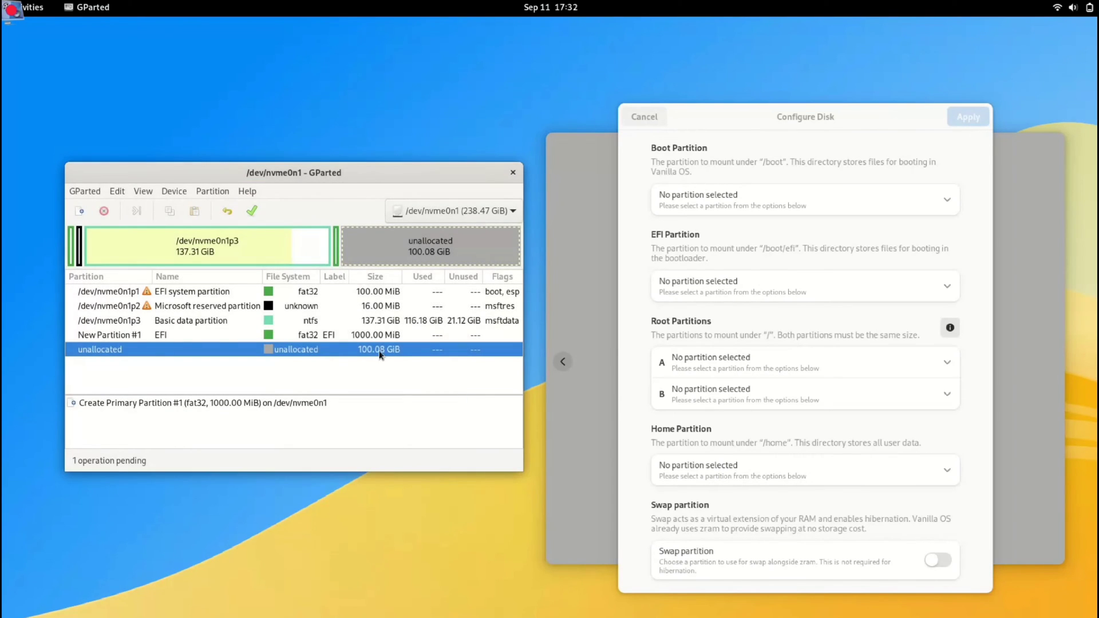
Add a 1000 MiB ext4 partition named and labelled BOOT in the remaining free space.
{"action": "left_click", "coordinate": [327, 337]}
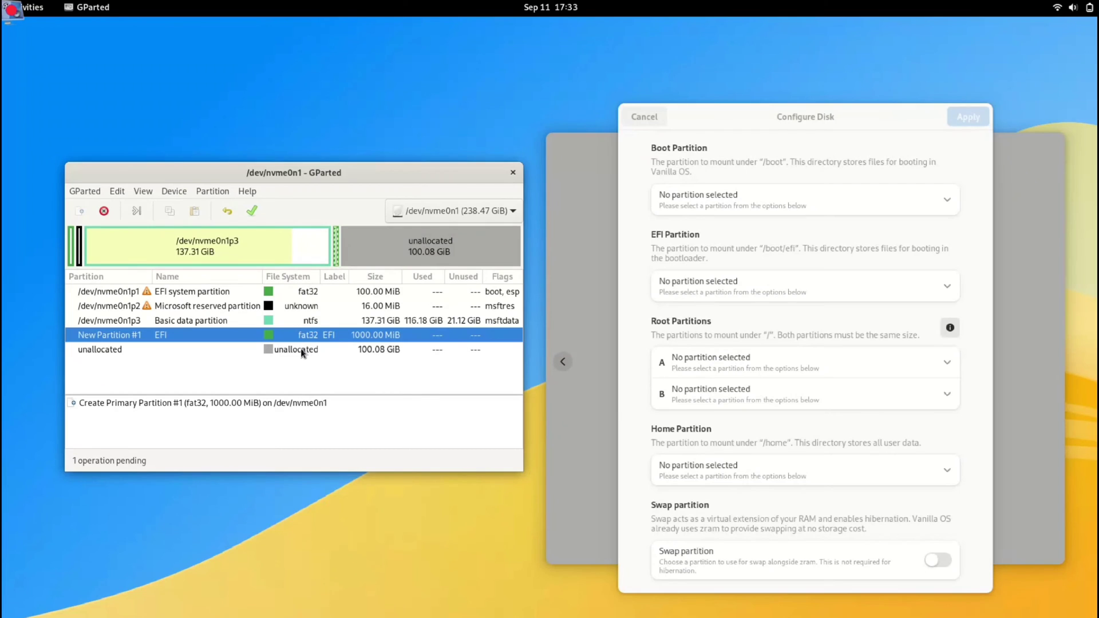
{"action": "left_click", "coordinate": [302, 350]}
{"action": "right_click", "coordinate": [302, 350]}
{"action": "left_click", "coordinate": [328, 358]}
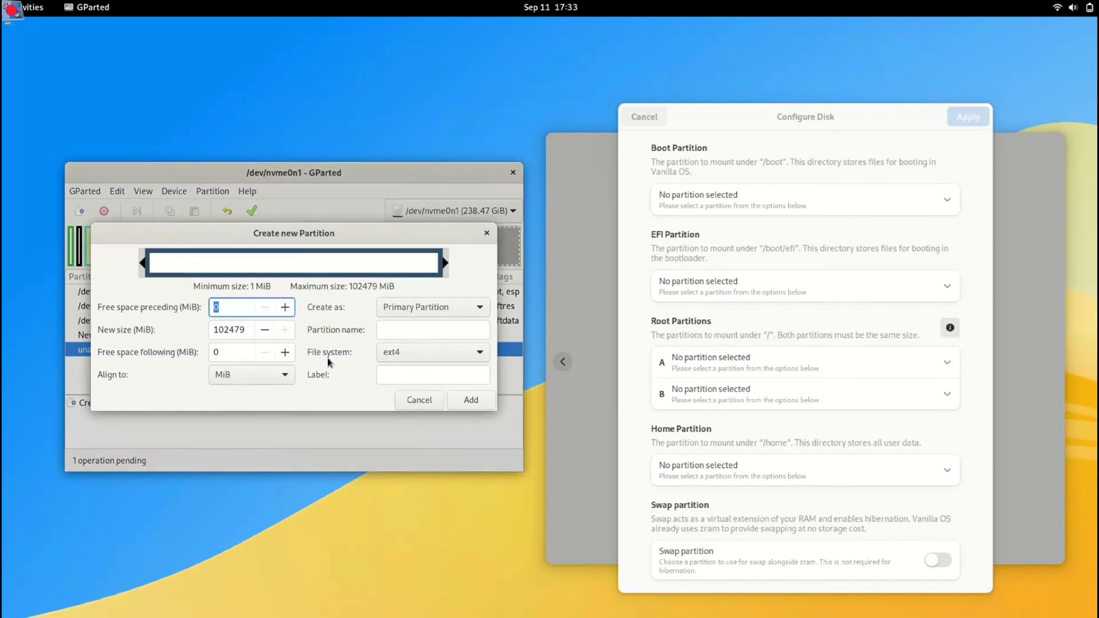
{"action": "double_click", "coordinate": [244, 332]}
{"action": "type", "text": "1000"}
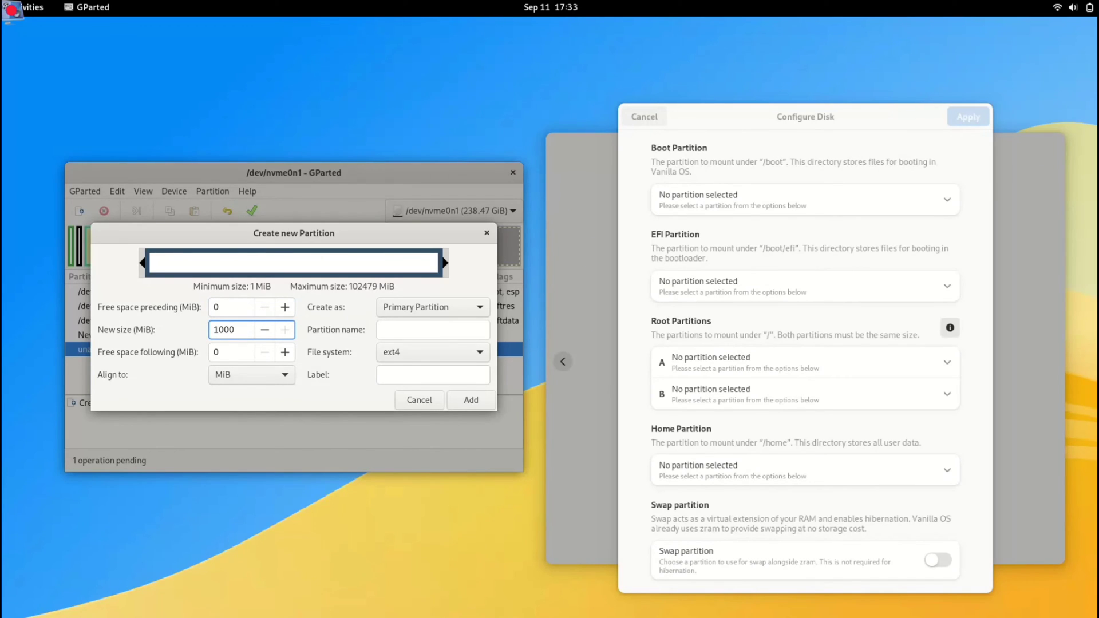
{"action": "left_click", "coordinate": [393, 353]}
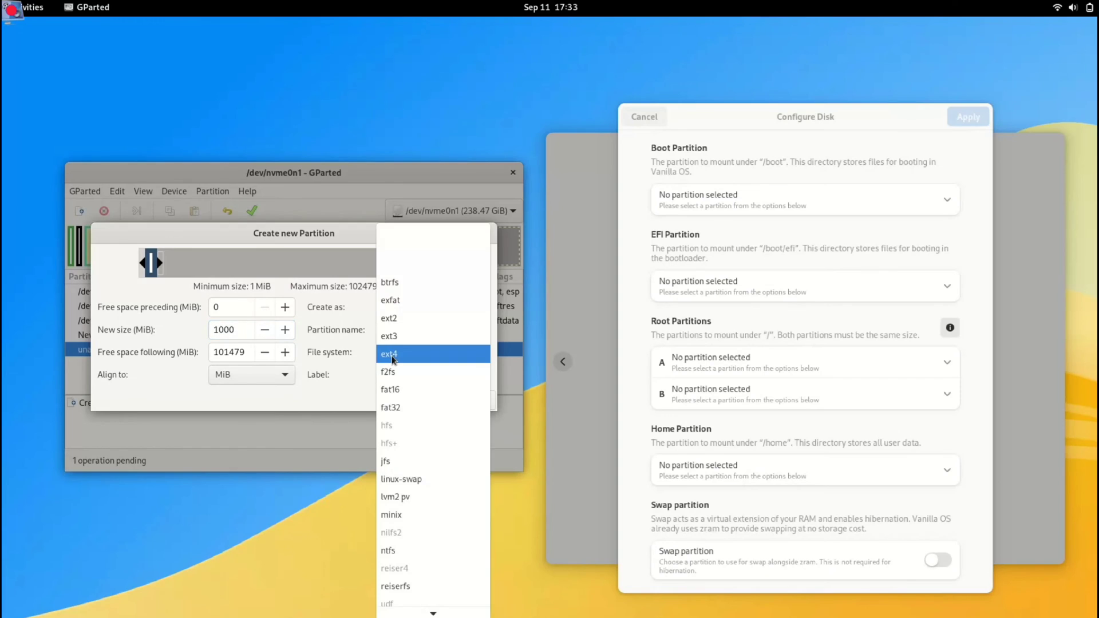
{"action": "left_click", "coordinate": [395, 352]}
{"action": "left_click", "coordinate": [397, 331]}
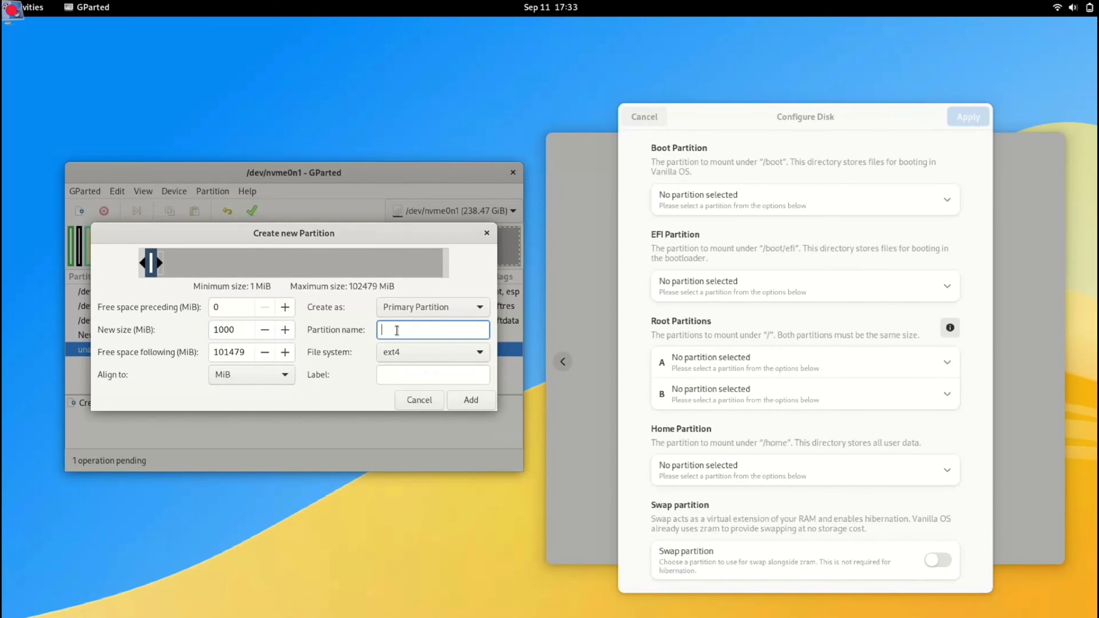
{"action": "type", "text": "BOOT"}
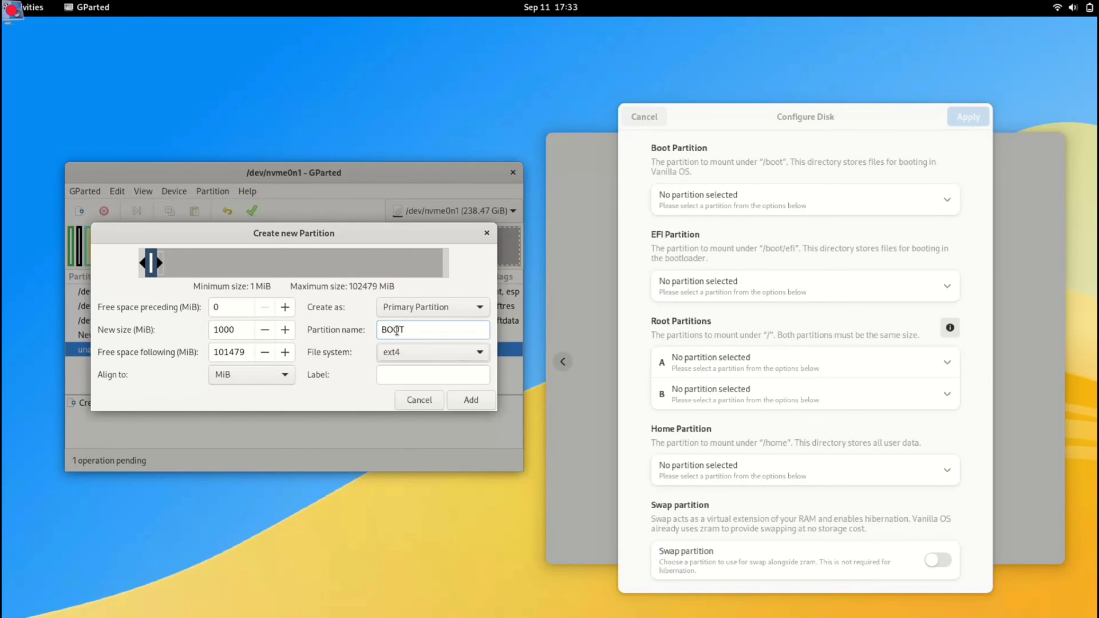
{"action": "key", "text": "Tab"}
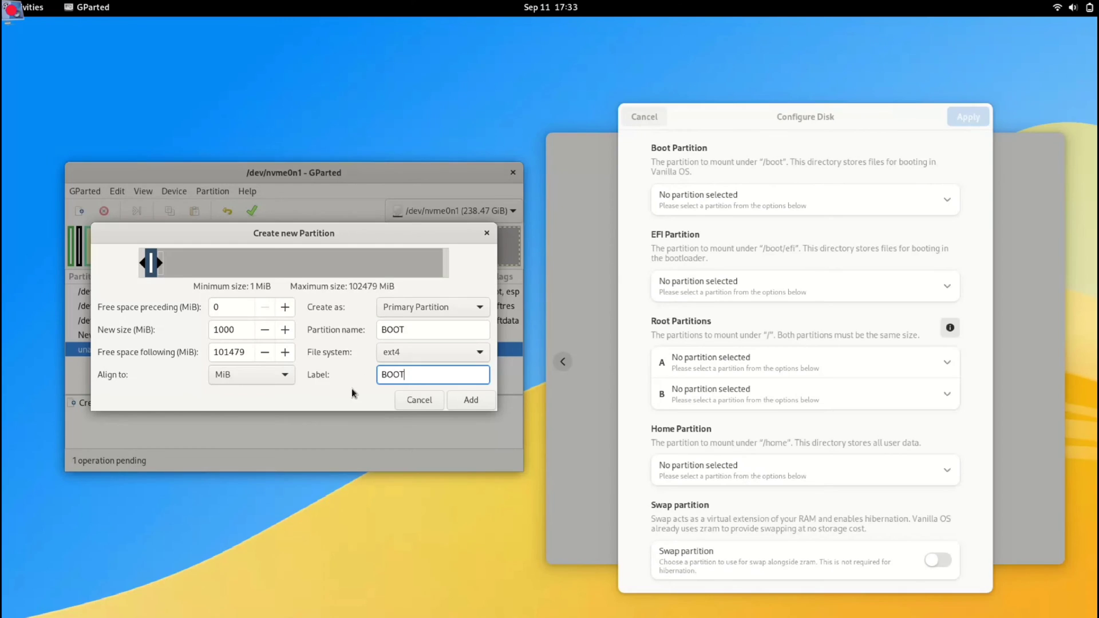
{"action": "left_click", "coordinate": [468, 399]}
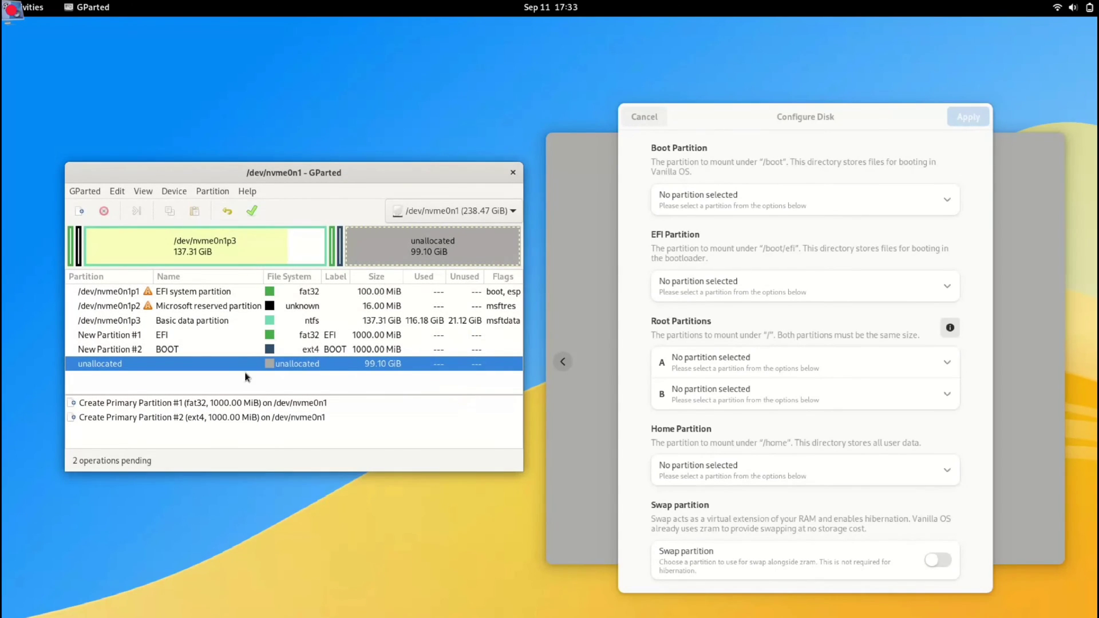
Add a 20000 MiB btrfs partition named and labelled Partition A from the unallocated space.
{"action": "right_click", "coordinate": [215, 367]}
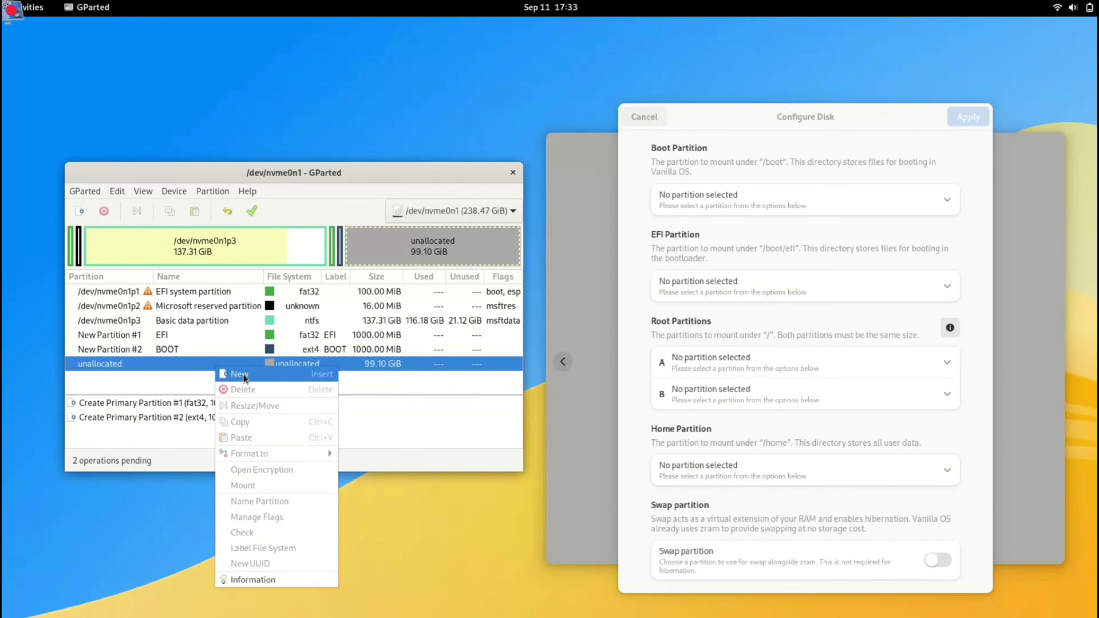
{"action": "left_click", "coordinate": [240, 374]}
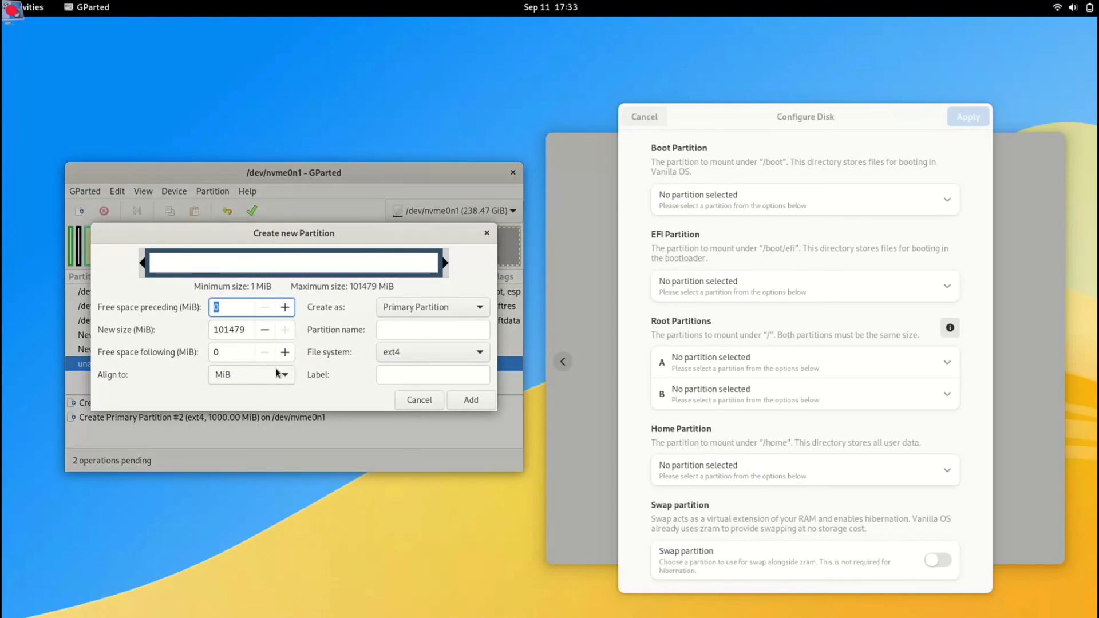
{"action": "double_click", "coordinate": [225, 330]}
{"action": "type", "text": "20000"}
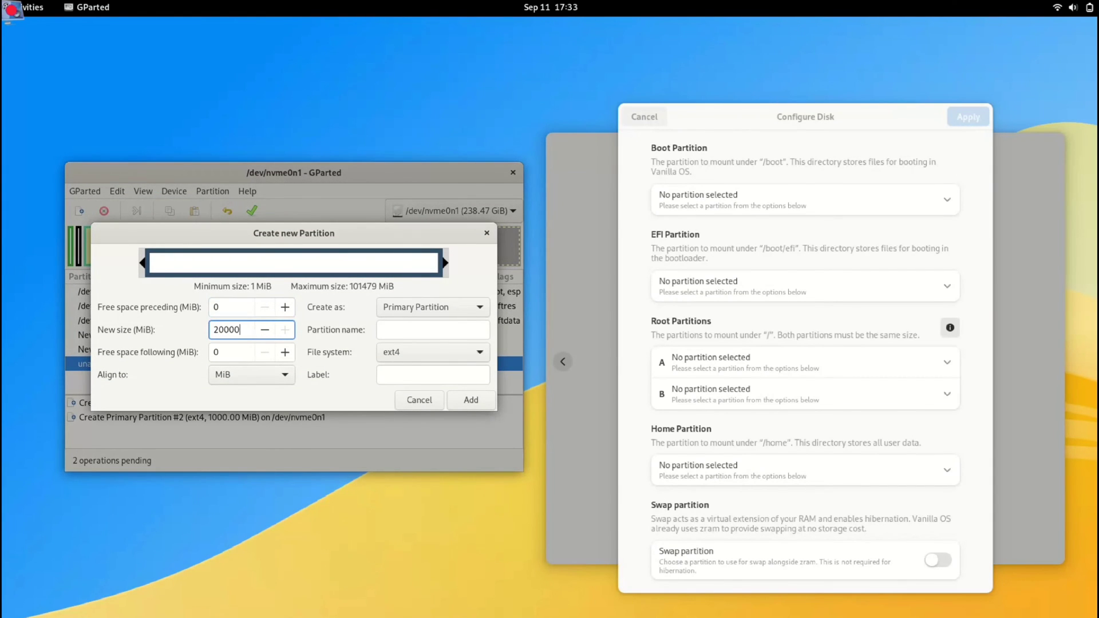
{"action": "left_click", "coordinate": [401, 332]}
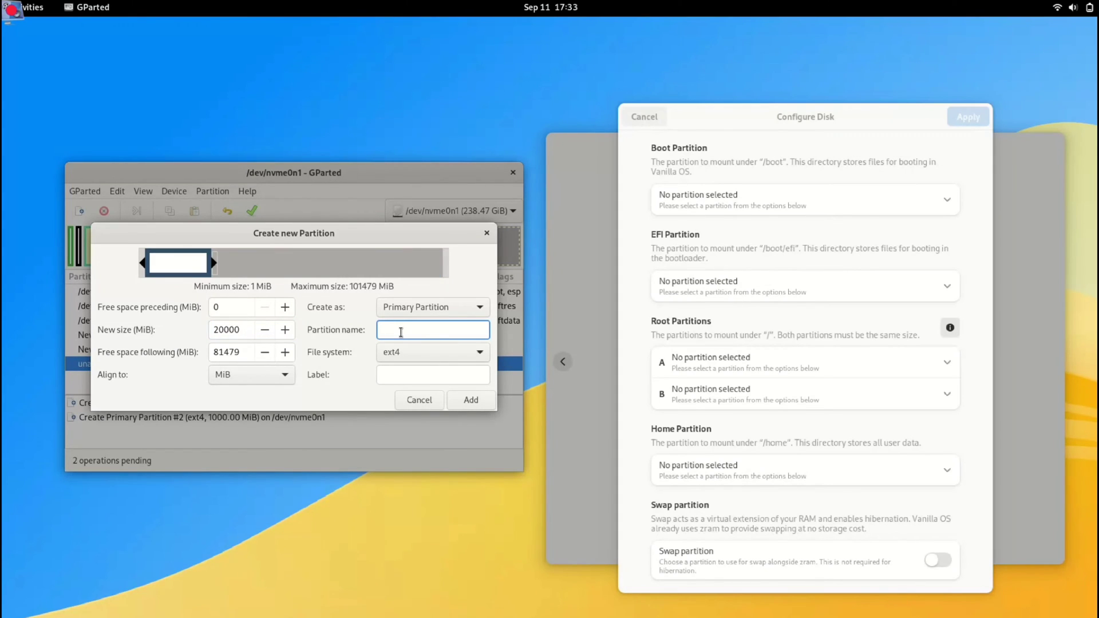
{"action": "type", "text": "Partition A"}
{"action": "key", "text": "ctrl+a"}
{"action": "key", "text": "ctrl+c"}
{"action": "key", "text": "Tab"}
{"action": "key", "text": "Tab"}
{"action": "key", "text": "ctrl+v"}
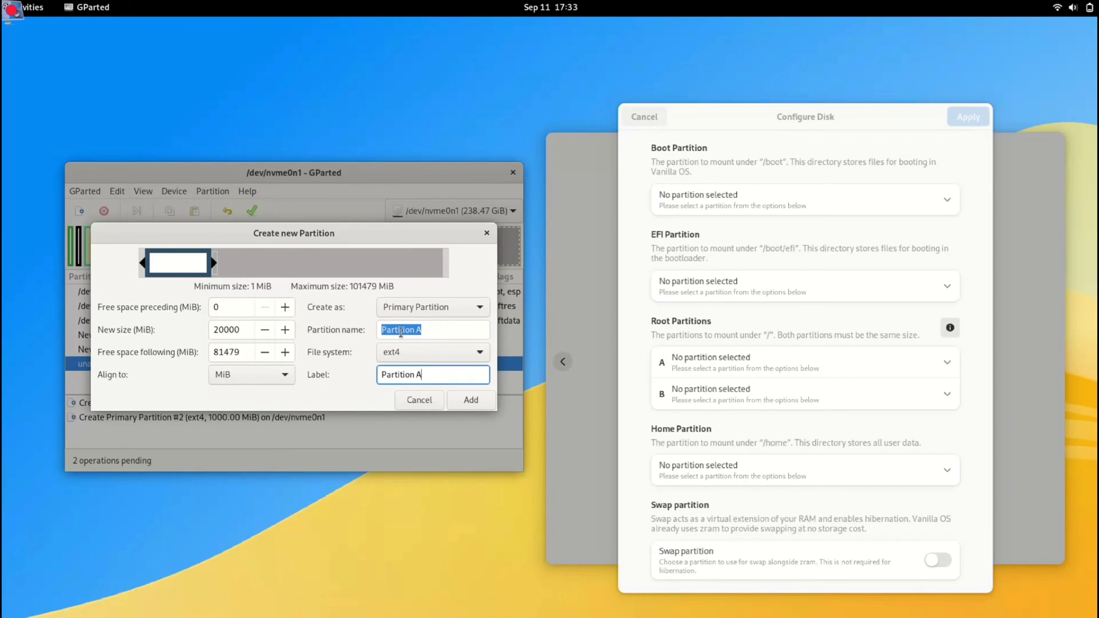
{"action": "left_click", "coordinate": [410, 353]}
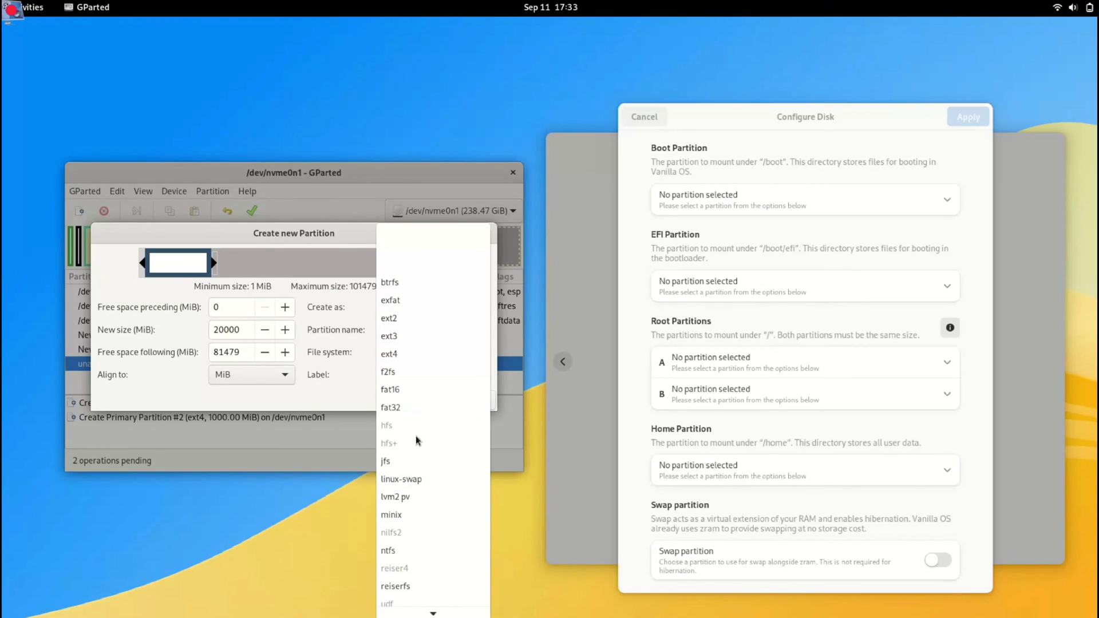
{"action": "left_click", "coordinate": [399, 281]}
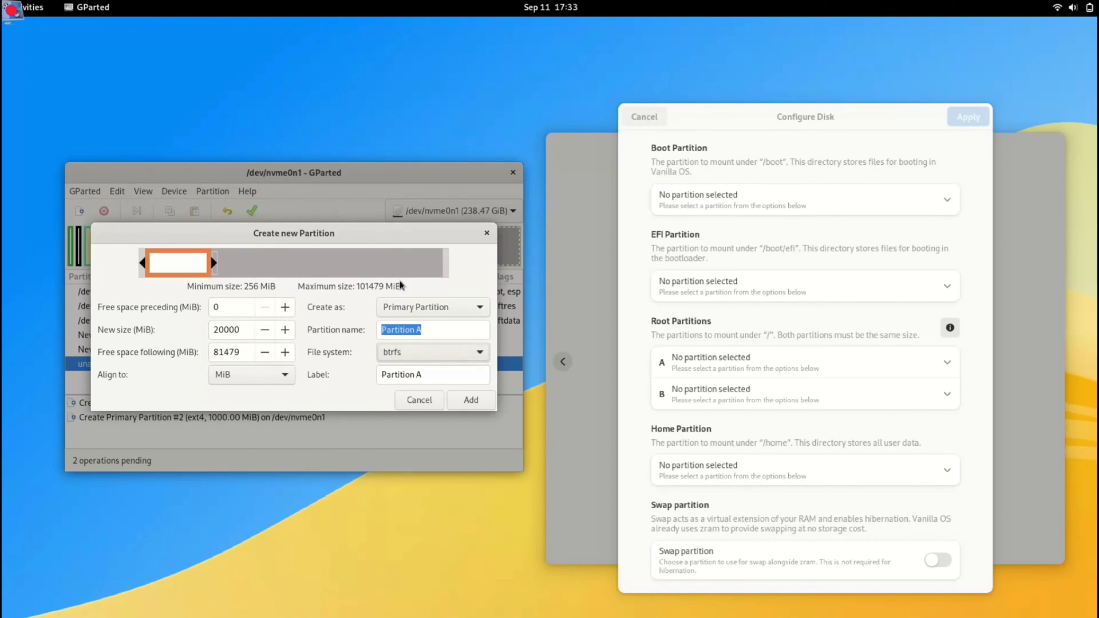
{"action": "left_click", "coordinate": [470, 399]}
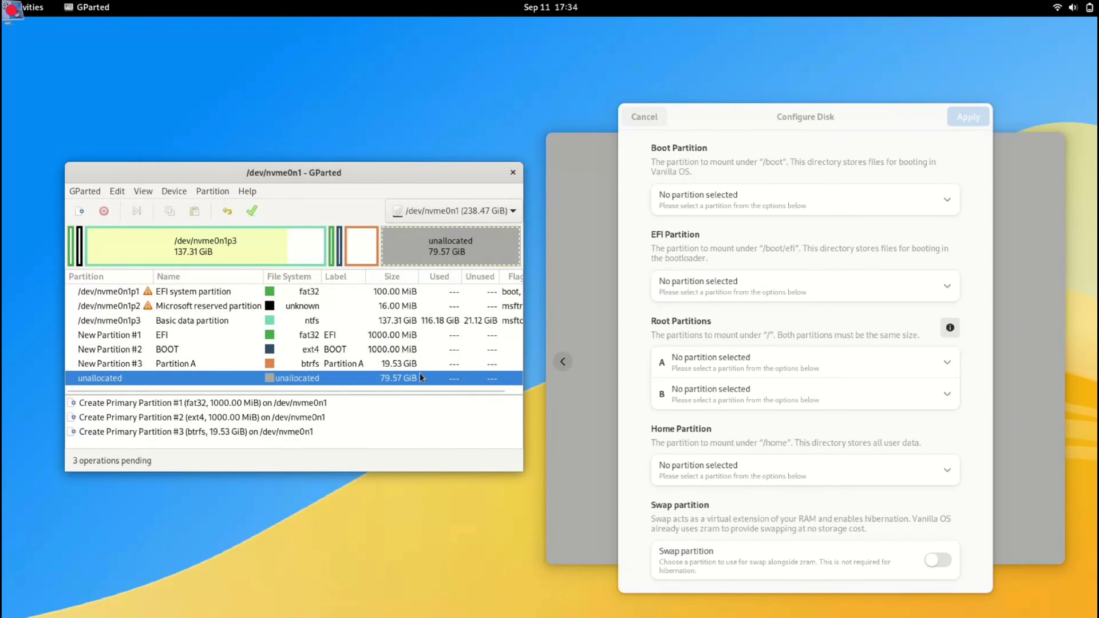
Add another 20000 MiB btrfs partition, named and labelled Partition B, in the free space.
{"action": "left_click", "coordinate": [338, 364]}
{"action": "left_click", "coordinate": [316, 381]}
{"action": "right_click", "coordinate": [316, 381]}
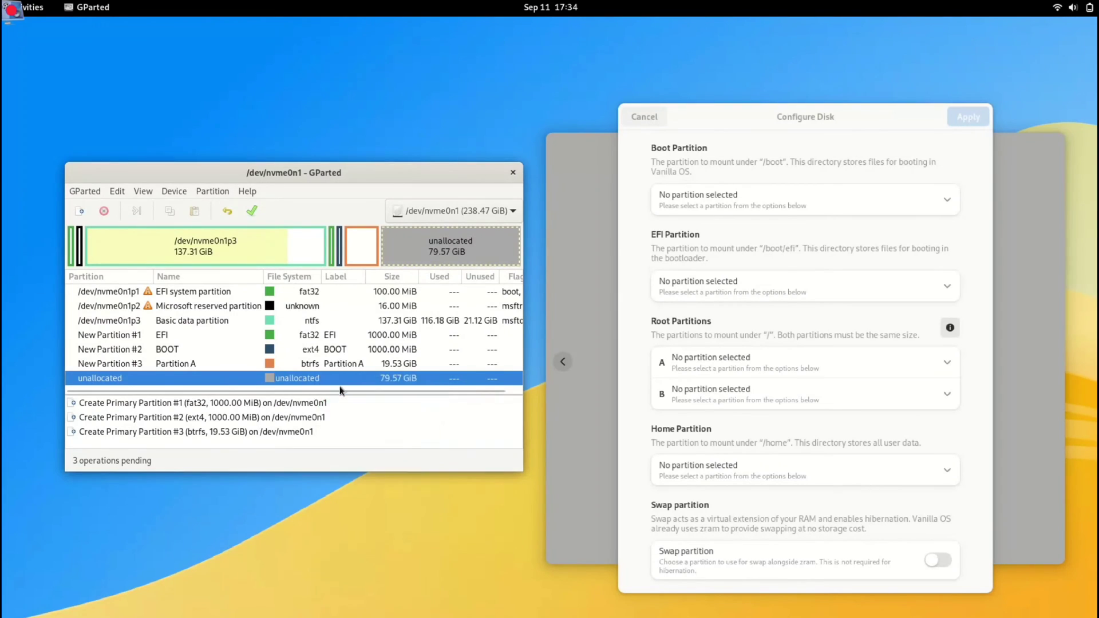
{"action": "left_click", "coordinate": [338, 387]}
{"action": "double_click", "coordinate": [221, 331]}
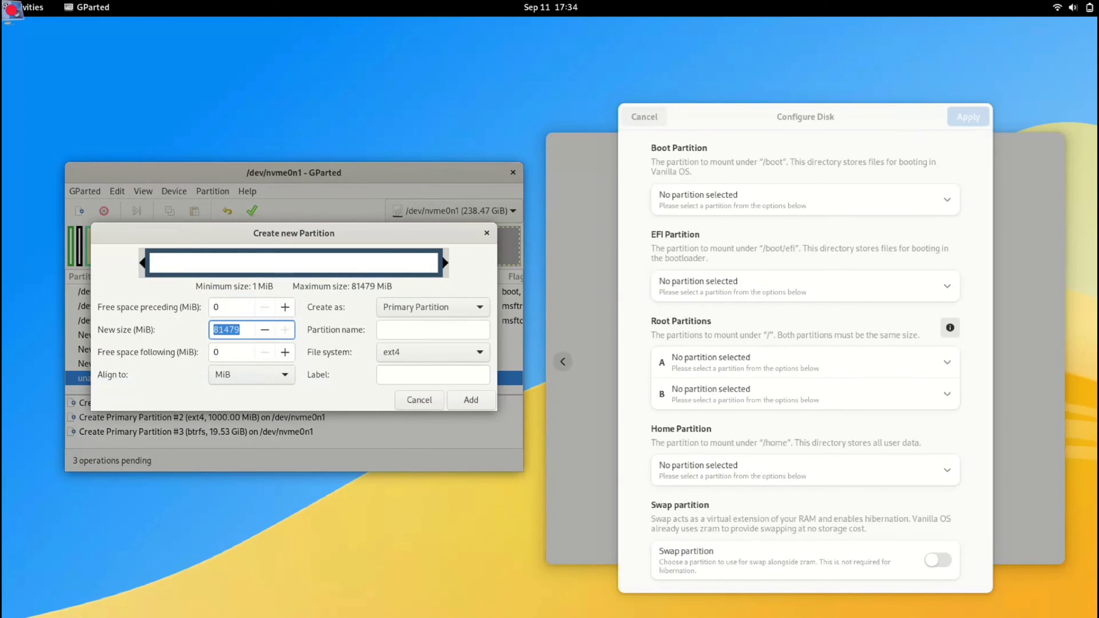
{"action": "type", "text": "20000"}
{"action": "left_click", "coordinate": [399, 330]}
{"action": "type", "text": "Partition A"}
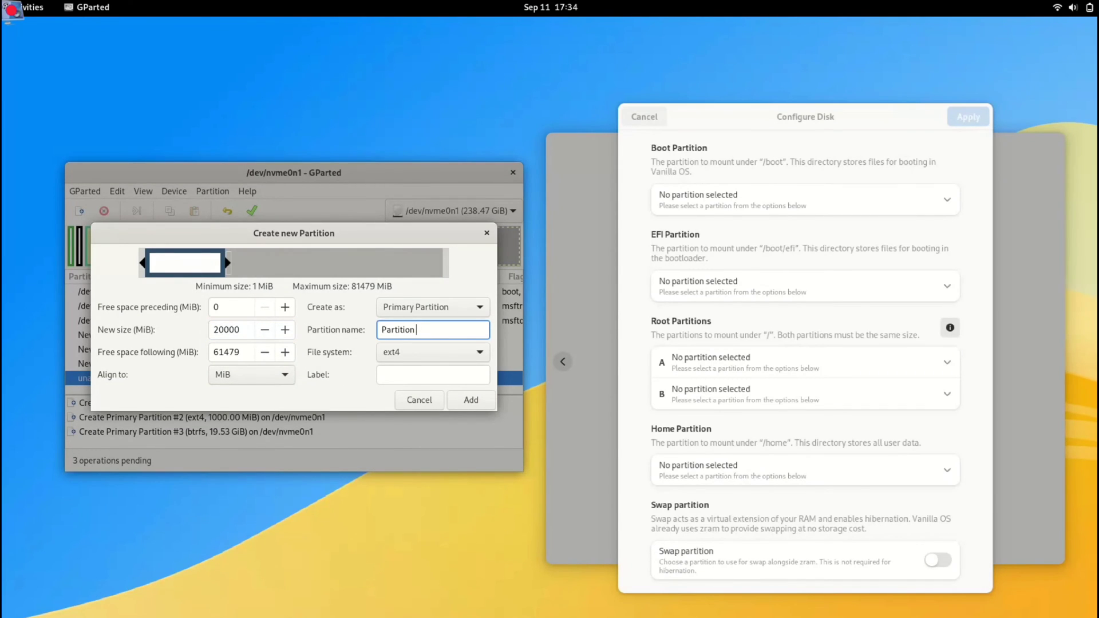
{"action": "left_click", "coordinate": [415, 374]}
{"action": "type", "text": "Partition A"}
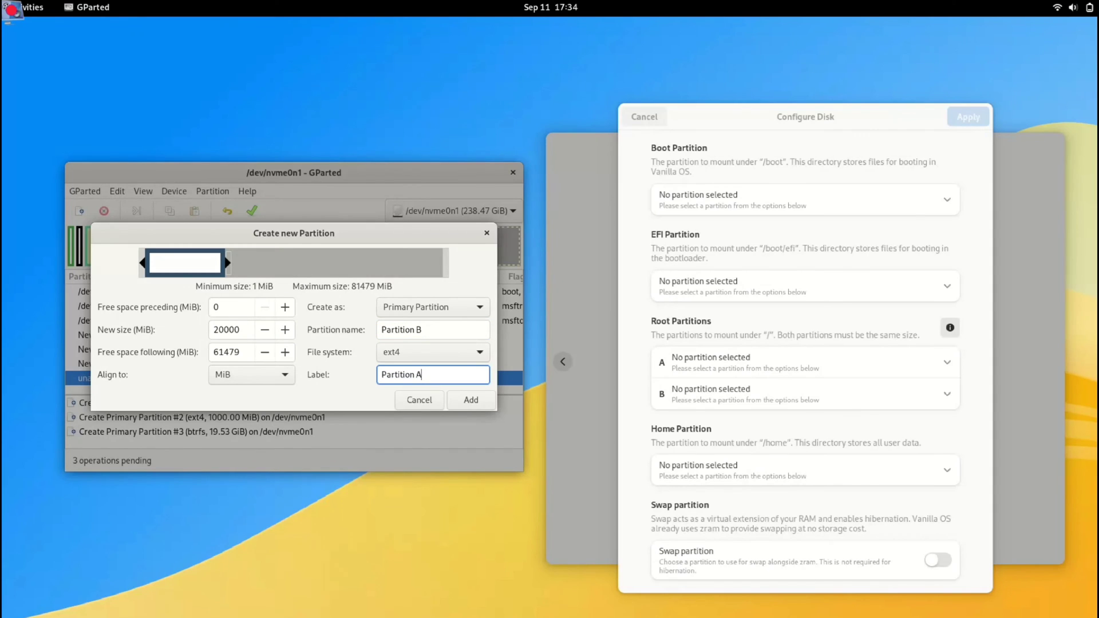
{"action": "key", "text": "BackSpace"}
{"action": "type", "text": "B"}
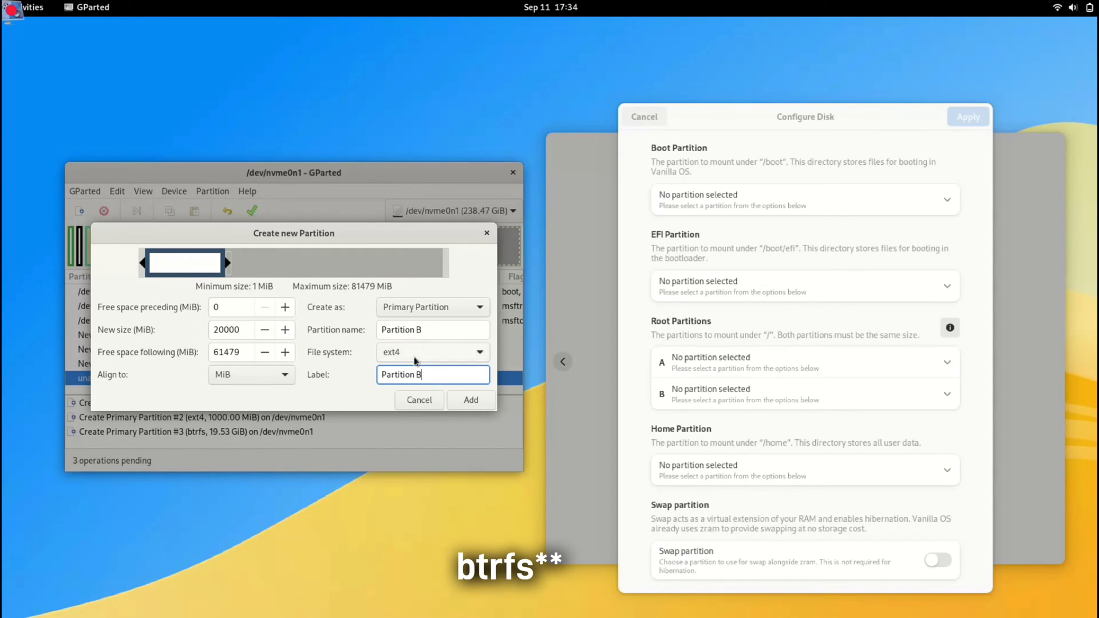
{"action": "left_click", "coordinate": [417, 356]}
{"action": "left_click", "coordinate": [409, 288]}
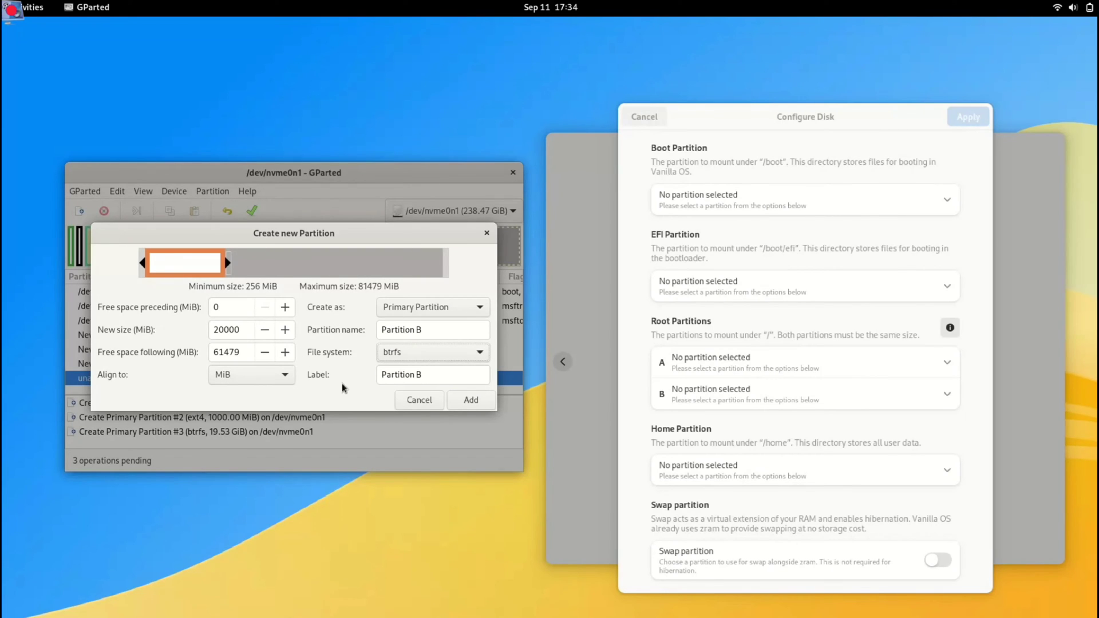
{"action": "left_click", "coordinate": [467, 401]}
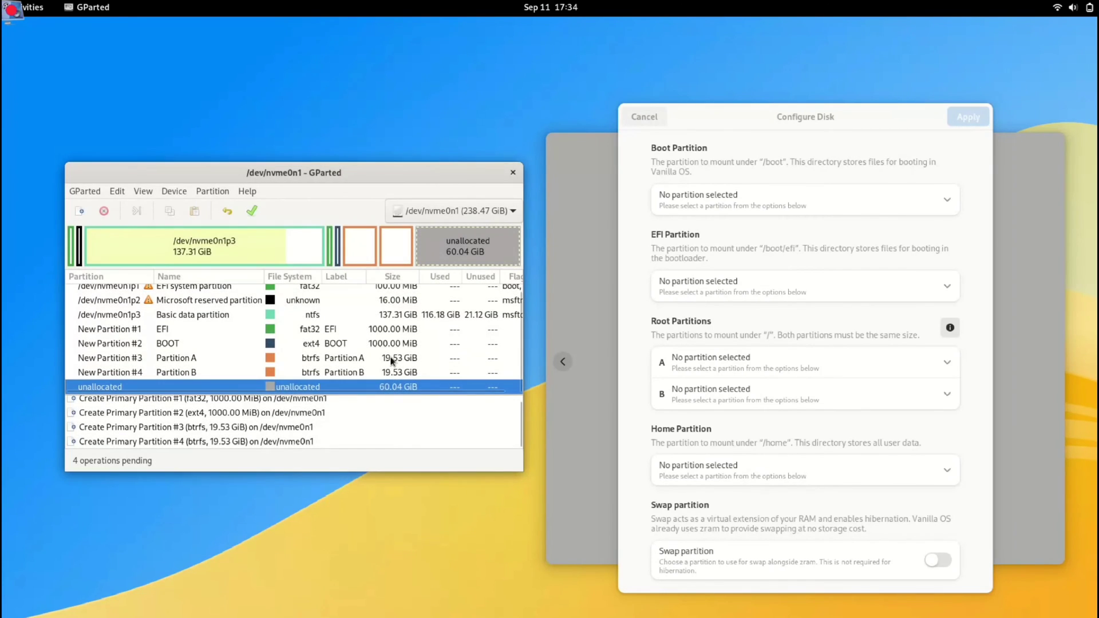
Review the queued EFI, BOOT, Partition A and Partition B entries.
{"action": "left_click", "coordinate": [323, 358]}
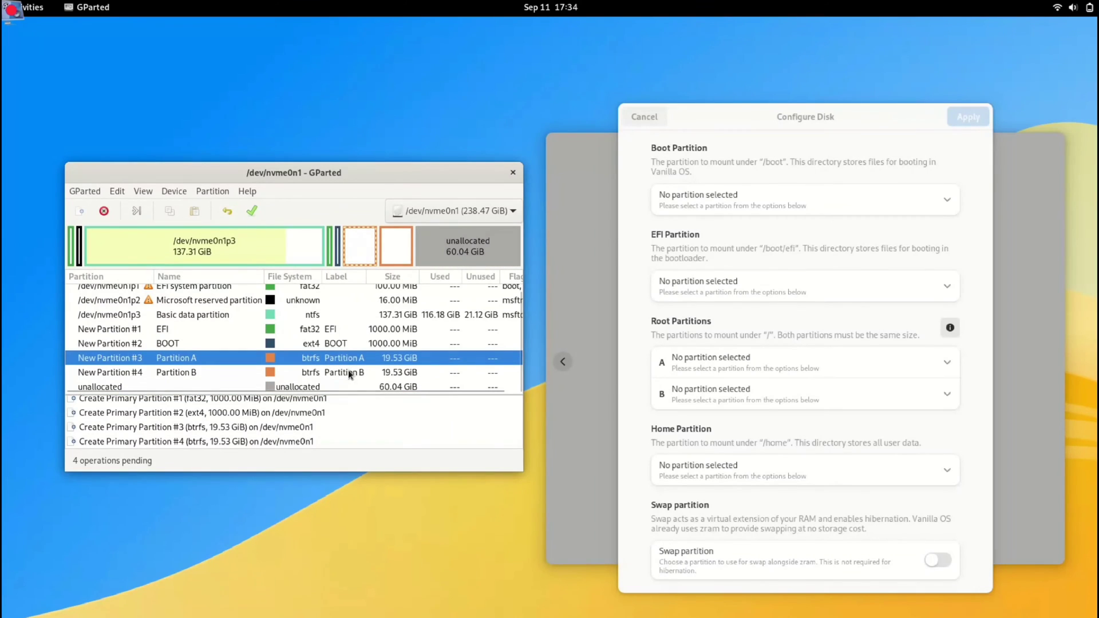
{"action": "left_click", "coordinate": [347, 371]}
{"action": "left_click", "coordinate": [329, 359]}
{"action": "left_click", "coordinate": [320, 332]}
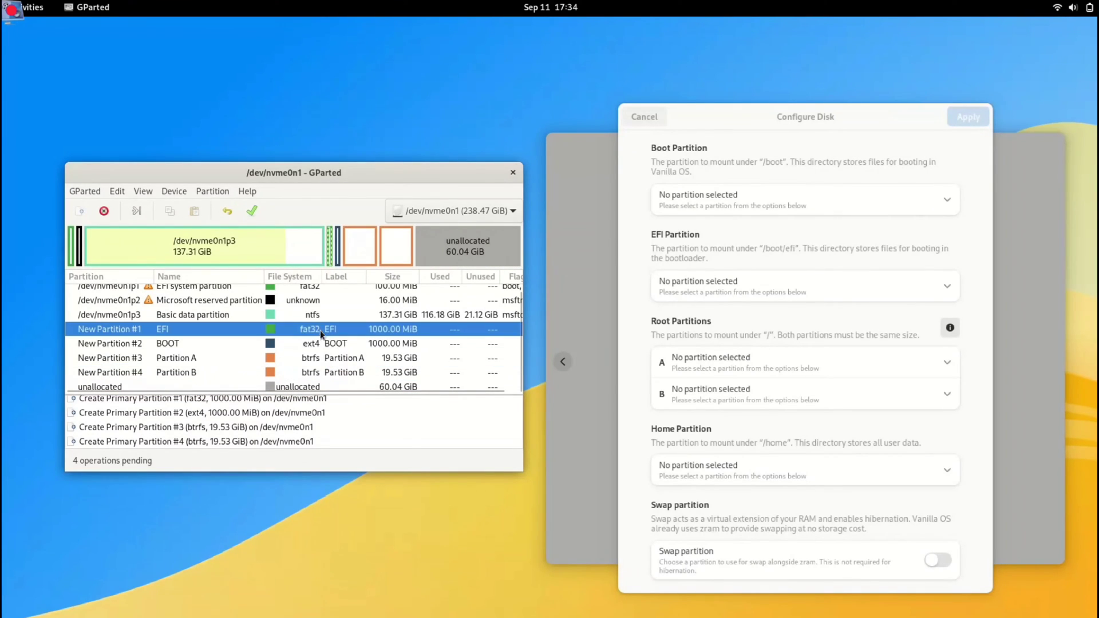
{"action": "left_click", "coordinate": [315, 347]}
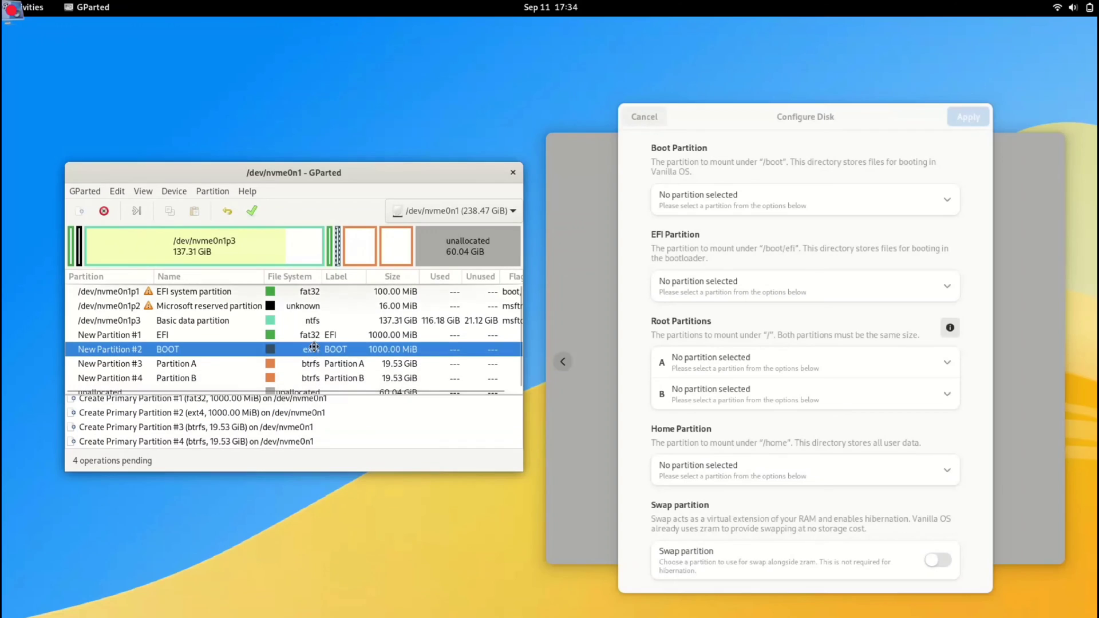
Add a btrfs partition named and labelled Home using all remaining 60.04 GiB.
{"action": "left_click", "coordinate": [302, 387]}
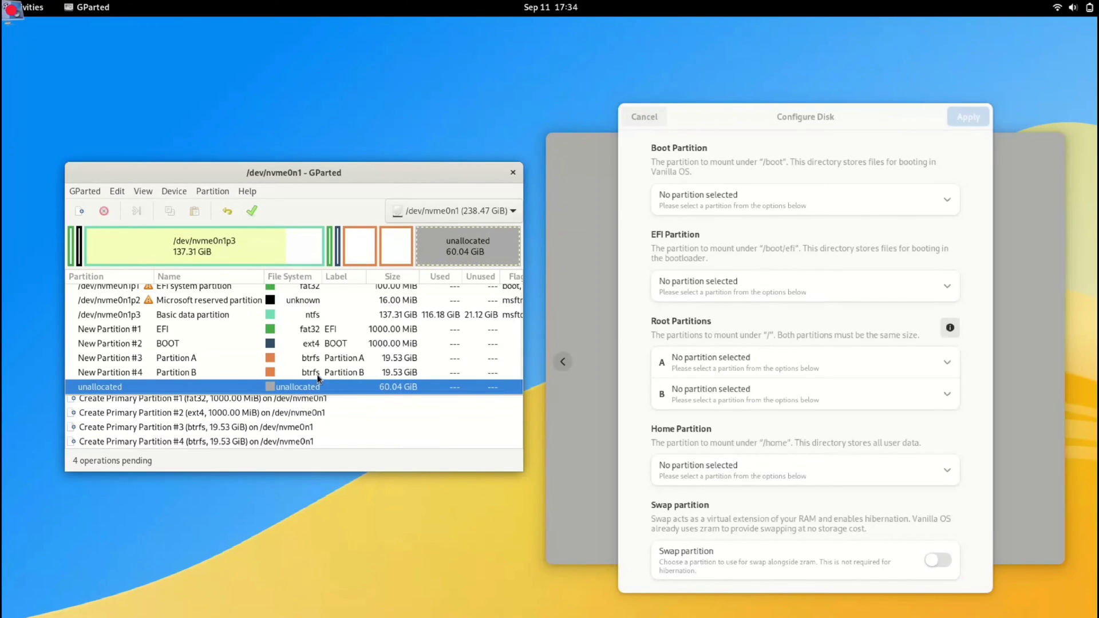
{"action": "right_click", "coordinate": [319, 384]}
{"action": "left_click", "coordinate": [344, 391]}
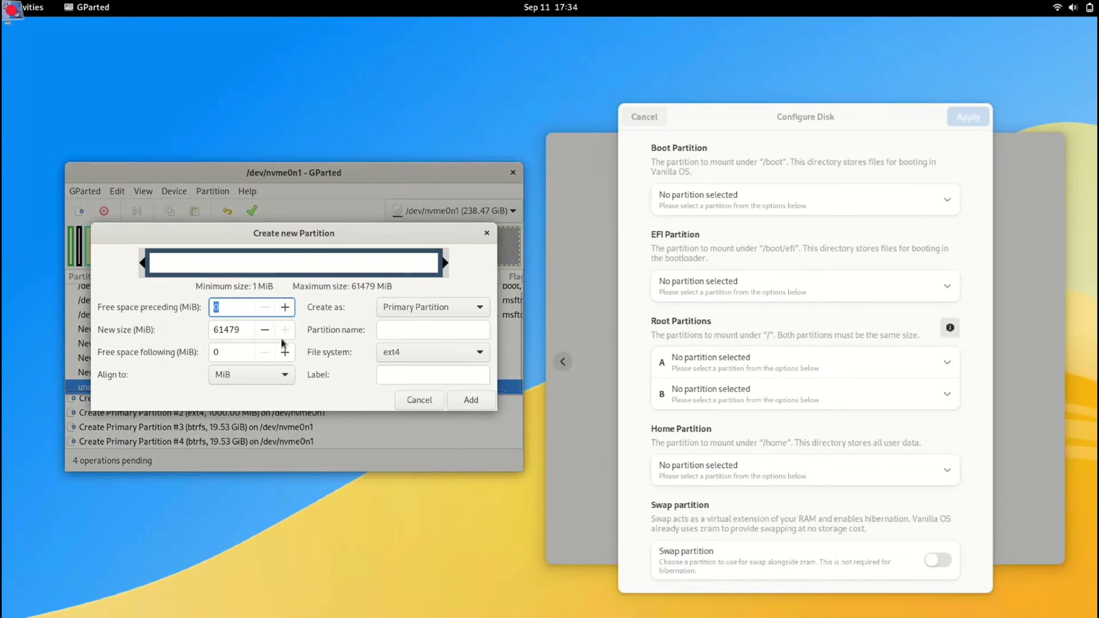
{"action": "left_click", "coordinate": [414, 352]}
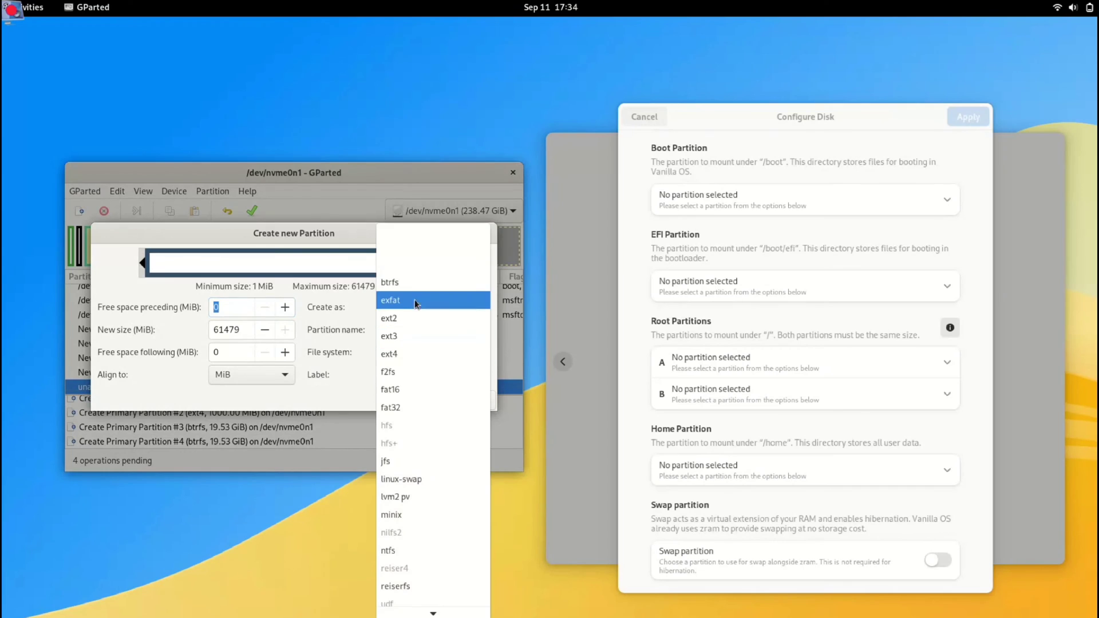
{"action": "left_click", "coordinate": [414, 278]}
{"action": "left_click", "coordinate": [408, 333]}
{"action": "type", "text": "Ho"}
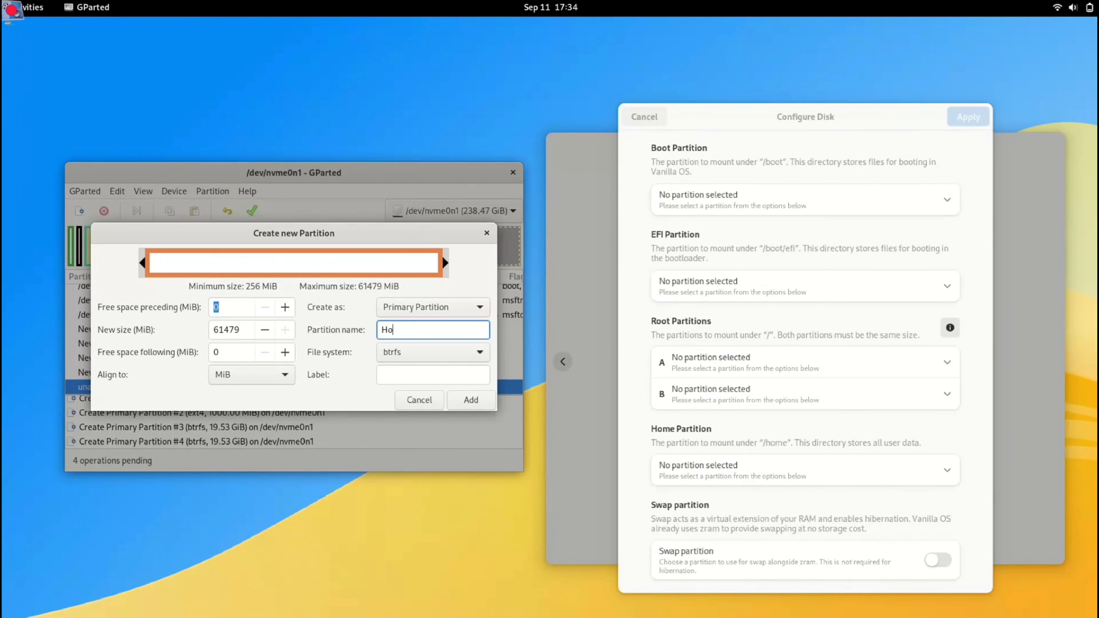
{"action": "type", "text": "me"}
{"action": "key", "text": "ctrl+a"}
{"action": "key", "text": "ctrl+c"}
{"action": "key", "text": "Tab"}
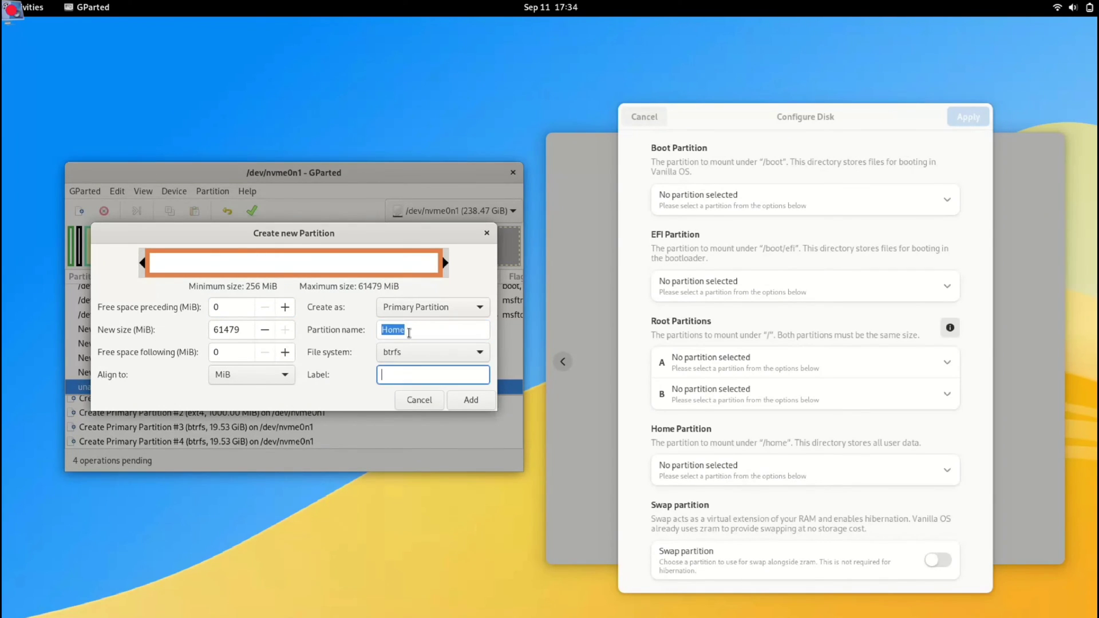
{"action": "key", "text": "ctrl+v"}
{"action": "left_click", "coordinate": [464, 403]}
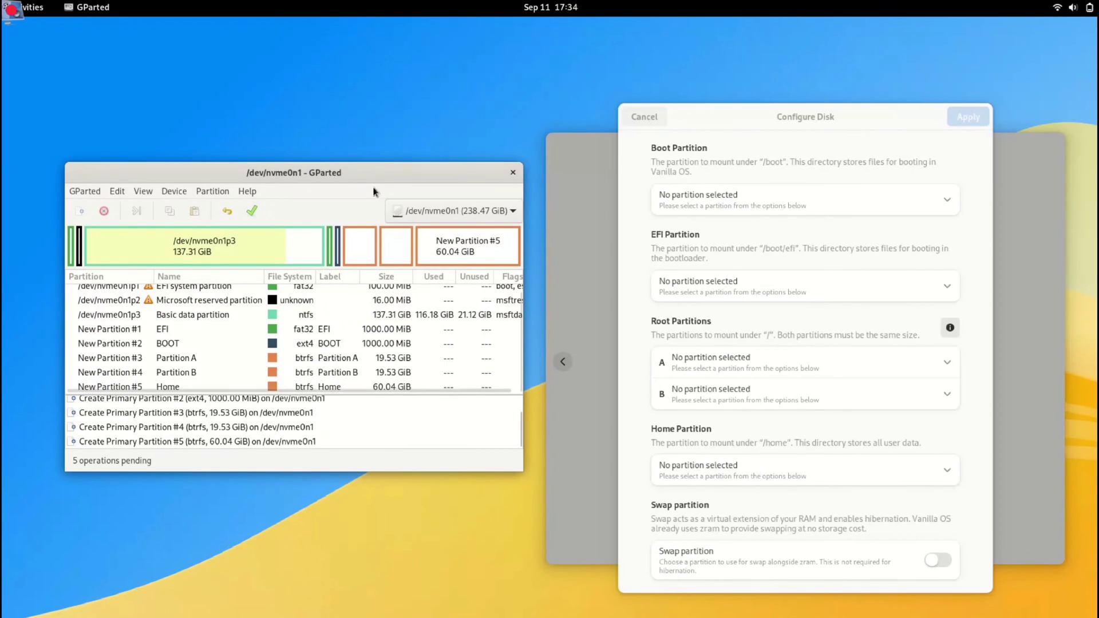
Enlarge the GParted window and review the five pending new partitions.
{"action": "left_click_drag", "start_coordinate": [314, 162], "coordinate": [312, 99]}
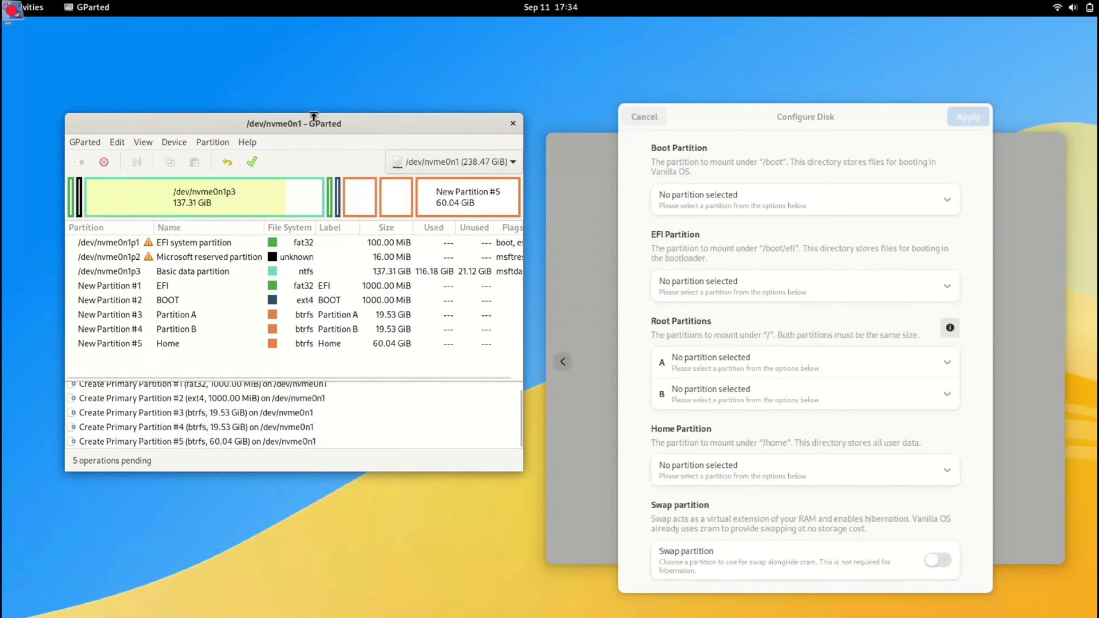
{"action": "left_click", "coordinate": [253, 281]}
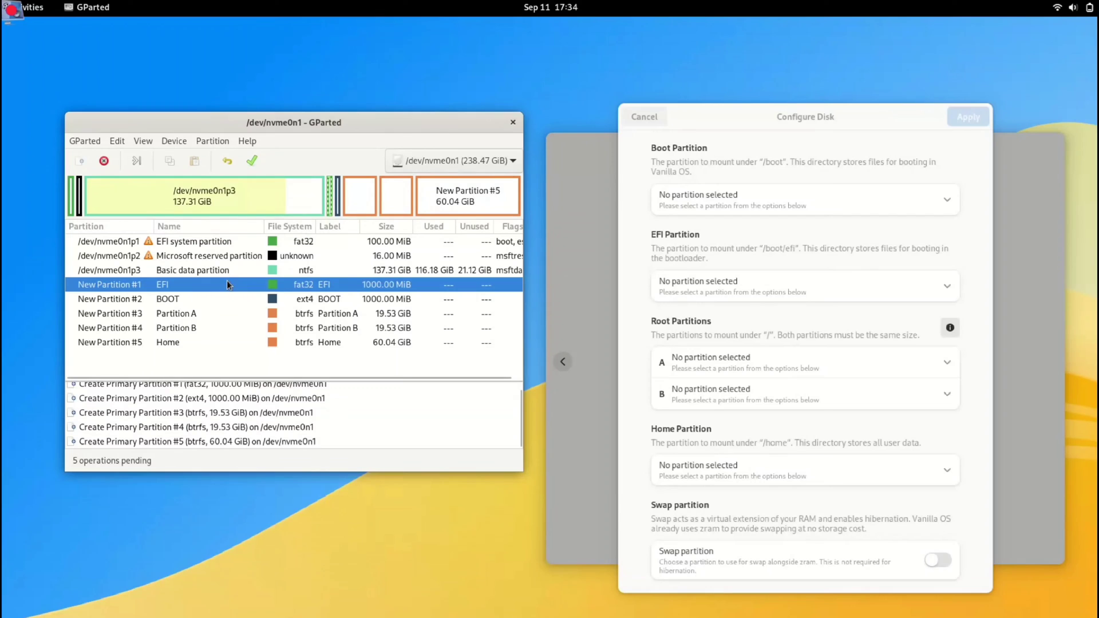
{"action": "left_click", "coordinate": [228, 300]}
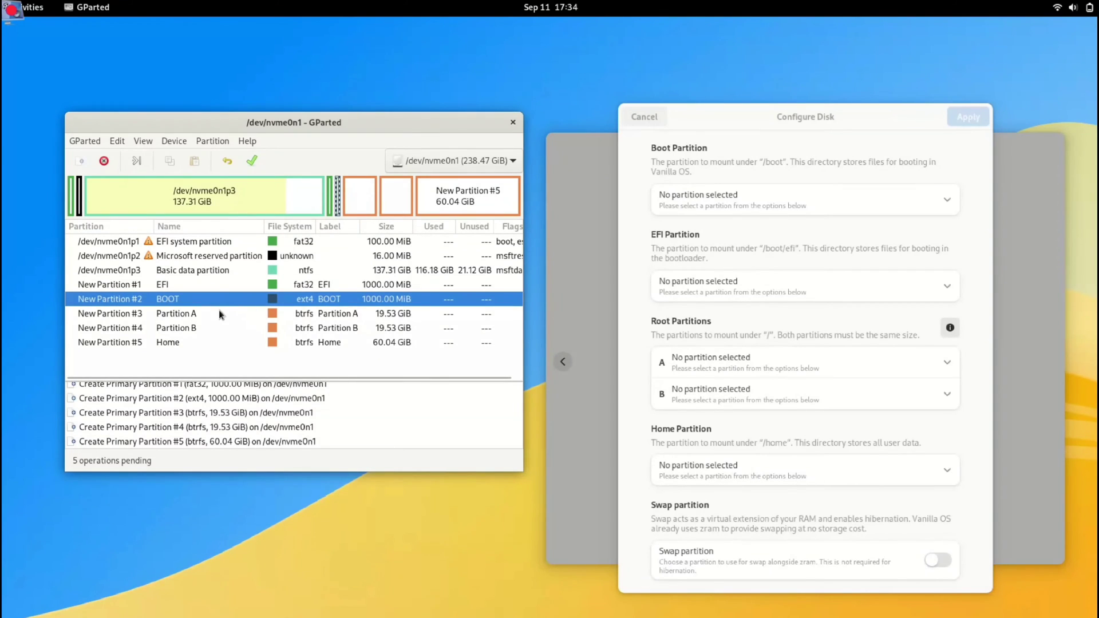
{"action": "left_click", "coordinate": [219, 312]}
{"action": "left_click", "coordinate": [239, 325]}
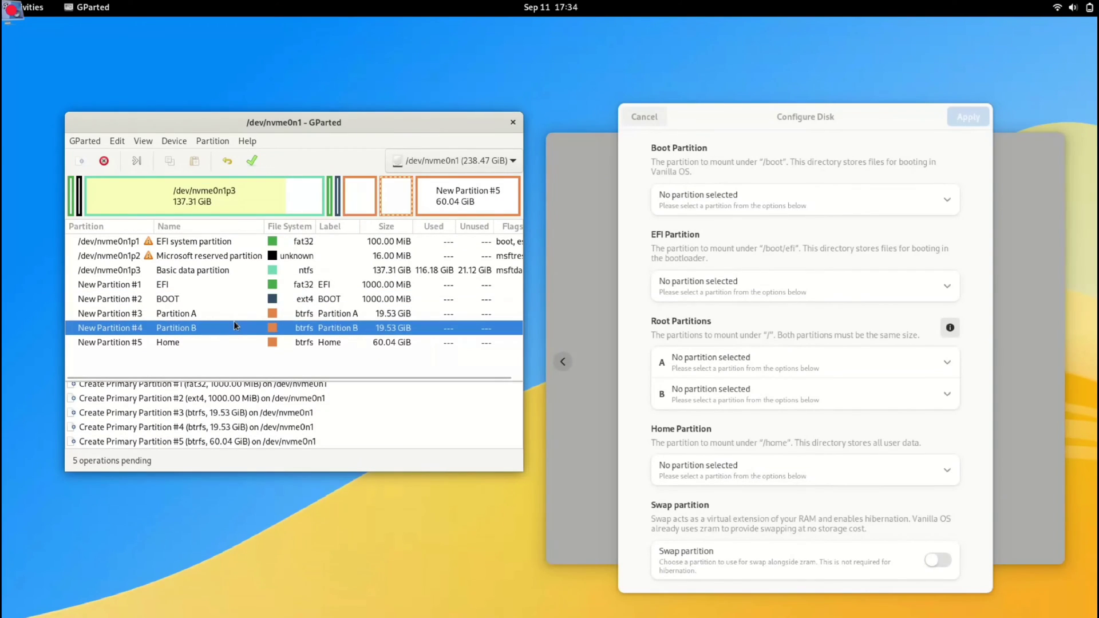
{"action": "left_click", "coordinate": [277, 342]}
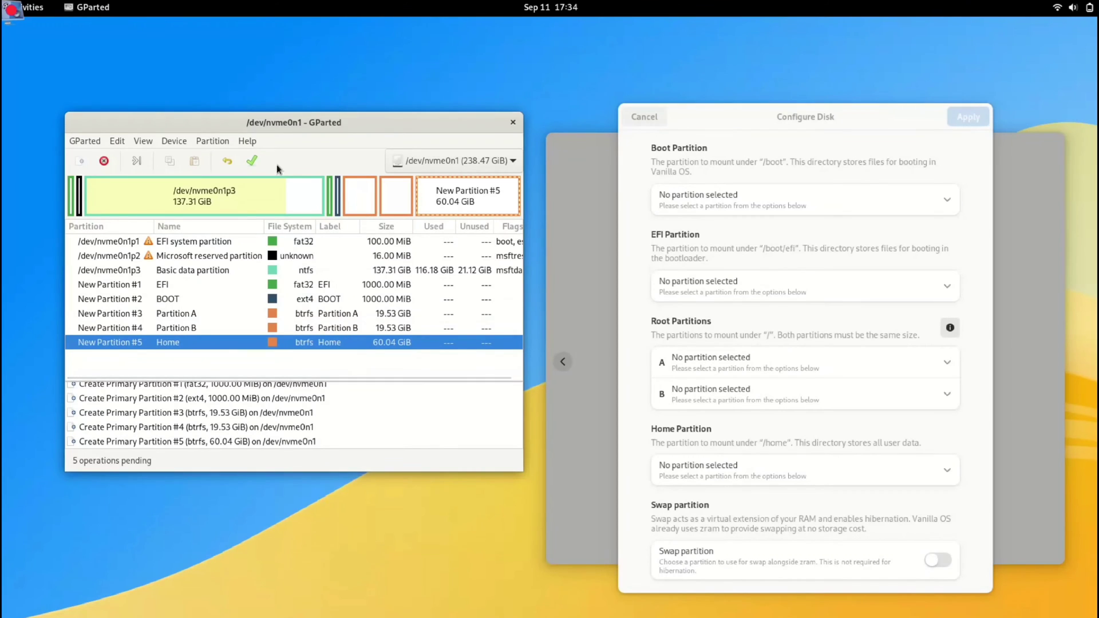
Apply all pending operations, creating nvme0n1p4 through nvme0n1p8 on disk.
{"action": "left_click", "coordinate": [251, 161]}
{"action": "left_click", "coordinate": [381, 332]}
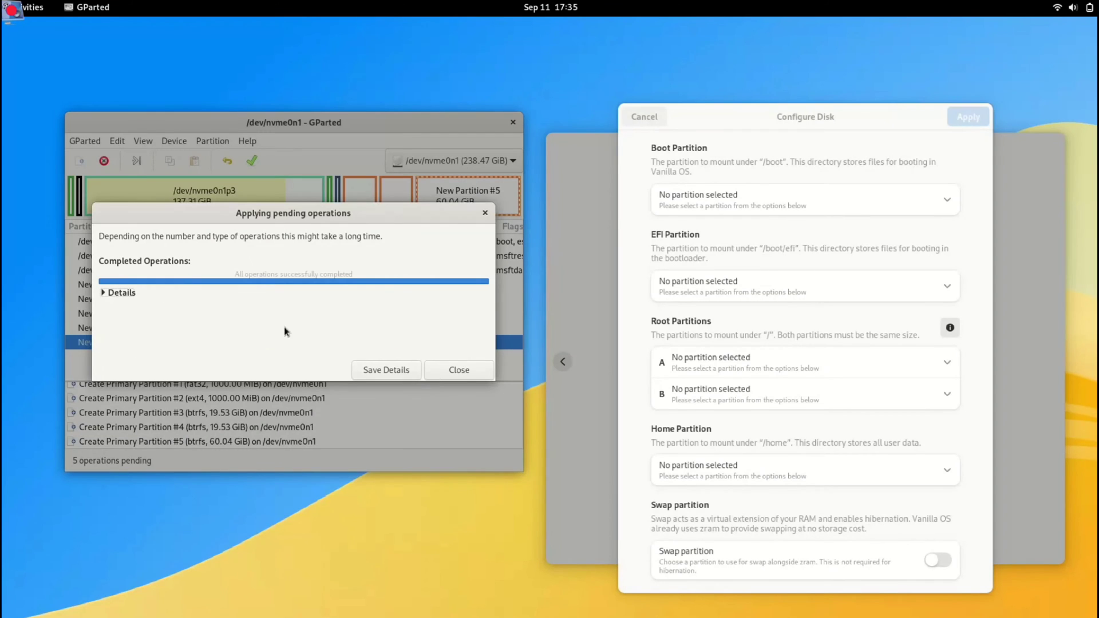
{"action": "left_click", "coordinate": [460, 371]}
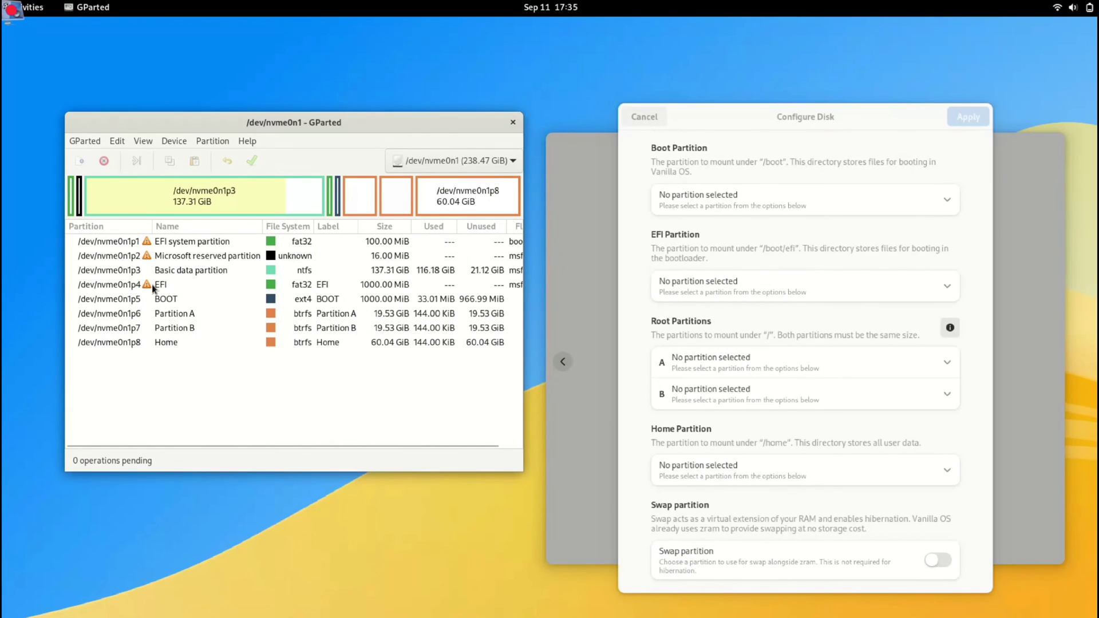
{"action": "left_click", "coordinate": [223, 285]}
{"action": "left_click", "coordinate": [772, 253]}
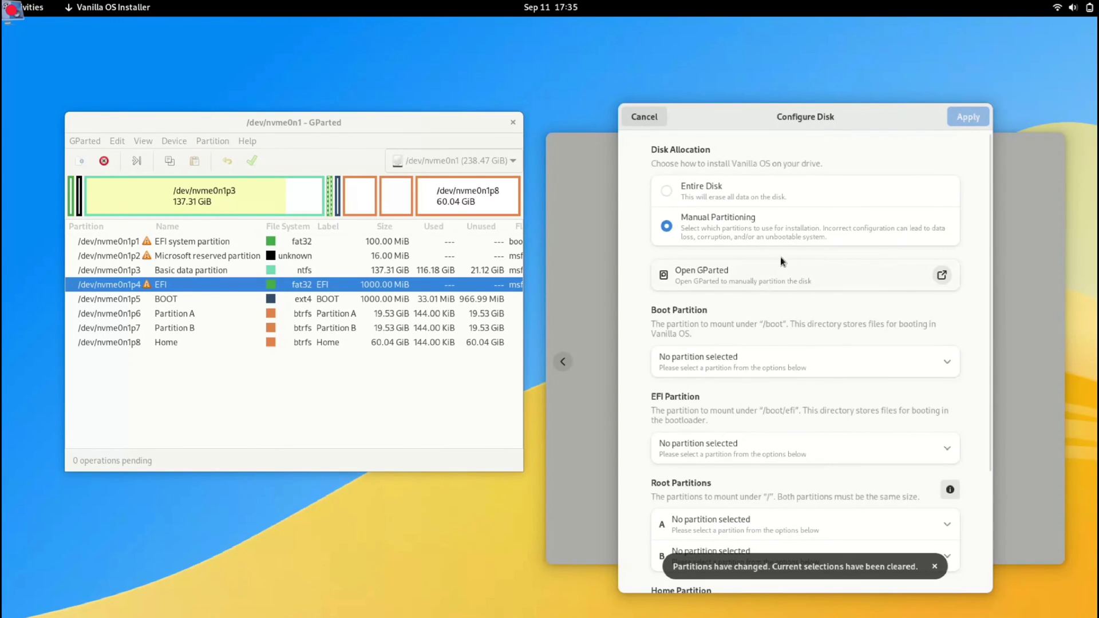
In Configure Disk, choose /dev/nvme0n1p5 for Boot Partition and open the EFI Partition choices.
{"action": "left_click", "coordinate": [762, 367]}
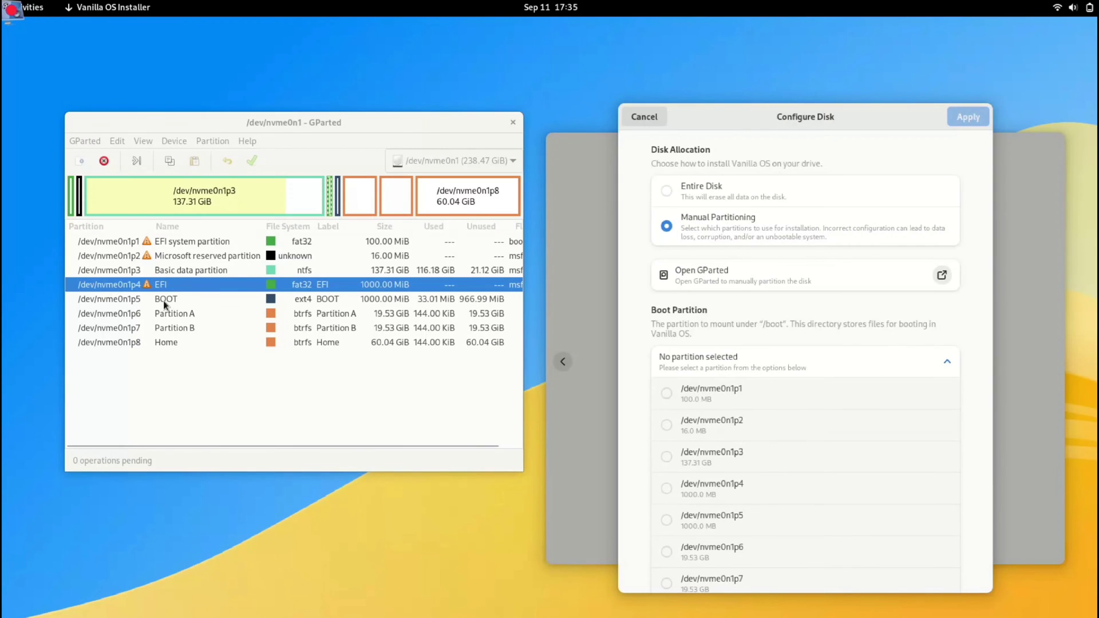
{"action": "left_click", "coordinate": [666, 519]}
{"action": "left_click", "coordinate": [779, 359]}
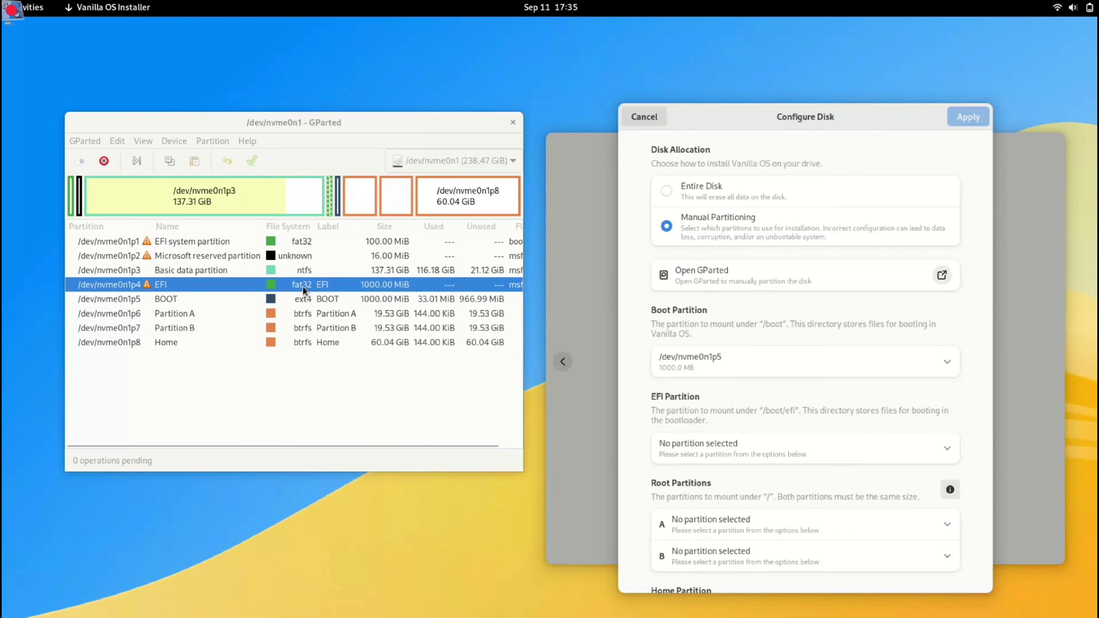
{"action": "left_click", "coordinate": [701, 441]}
Assign /dev/nvme0n1p4 as the EFI partition and /dev/nvme0n1p6 as Root A.
{"action": "left_click", "coordinate": [712, 575]}
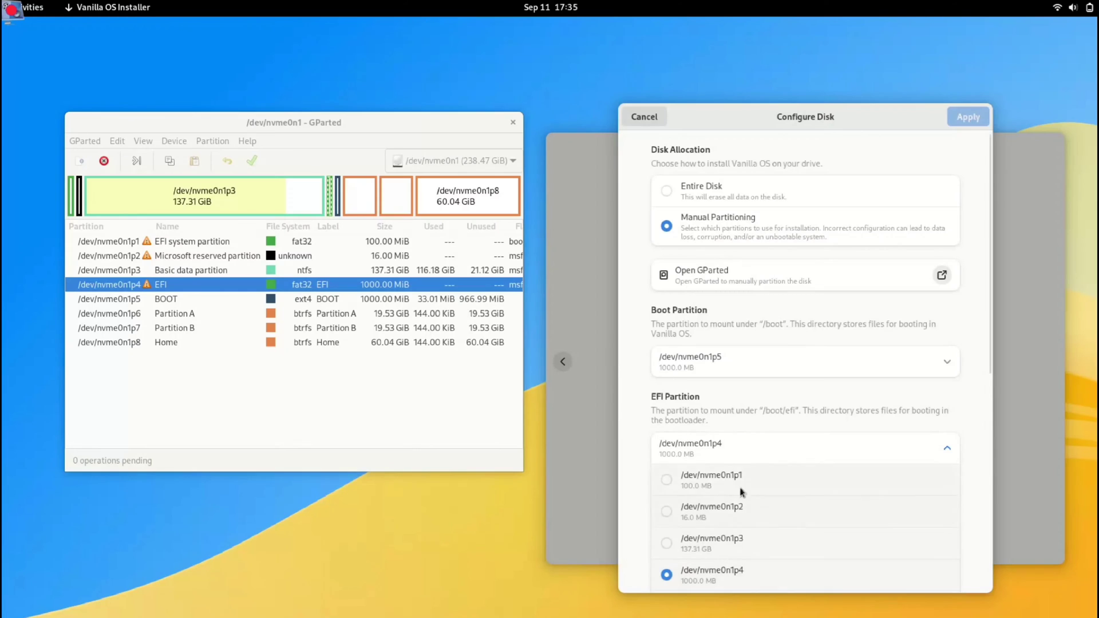
{"action": "left_click", "coordinate": [723, 452]}
{"action": "scroll", "coordinate": [738, 401], "scroll_direction": "down", "scroll_amount": 4}
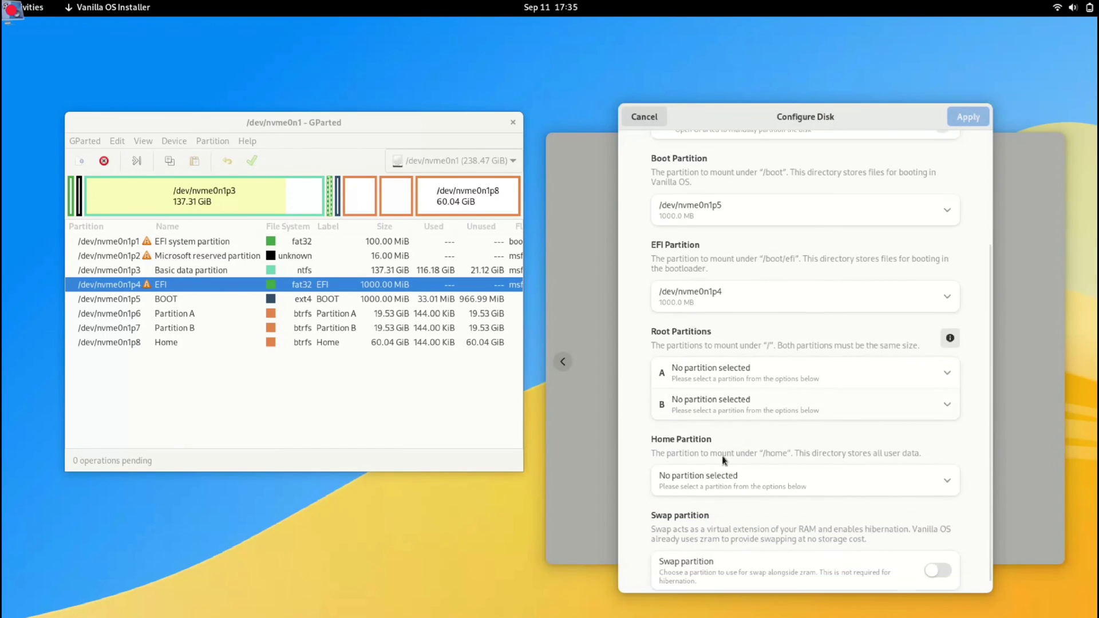
{"action": "left_click", "coordinate": [741, 375]}
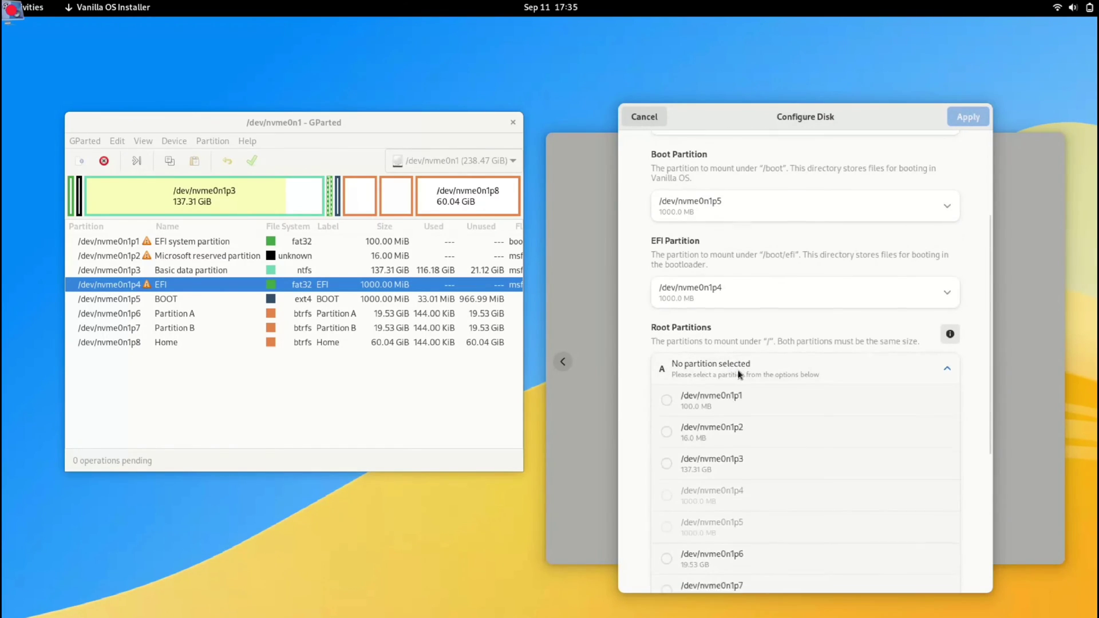
{"action": "scroll", "coordinate": [740, 374], "scroll_direction": "down", "scroll_amount": 4}
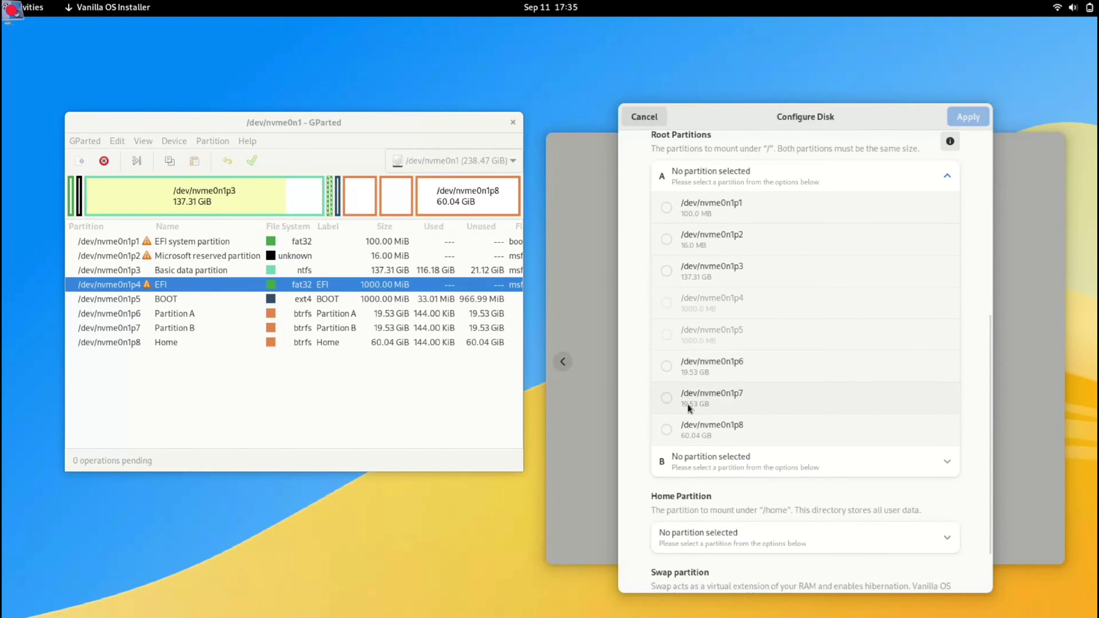
{"action": "left_click", "coordinate": [710, 364]}
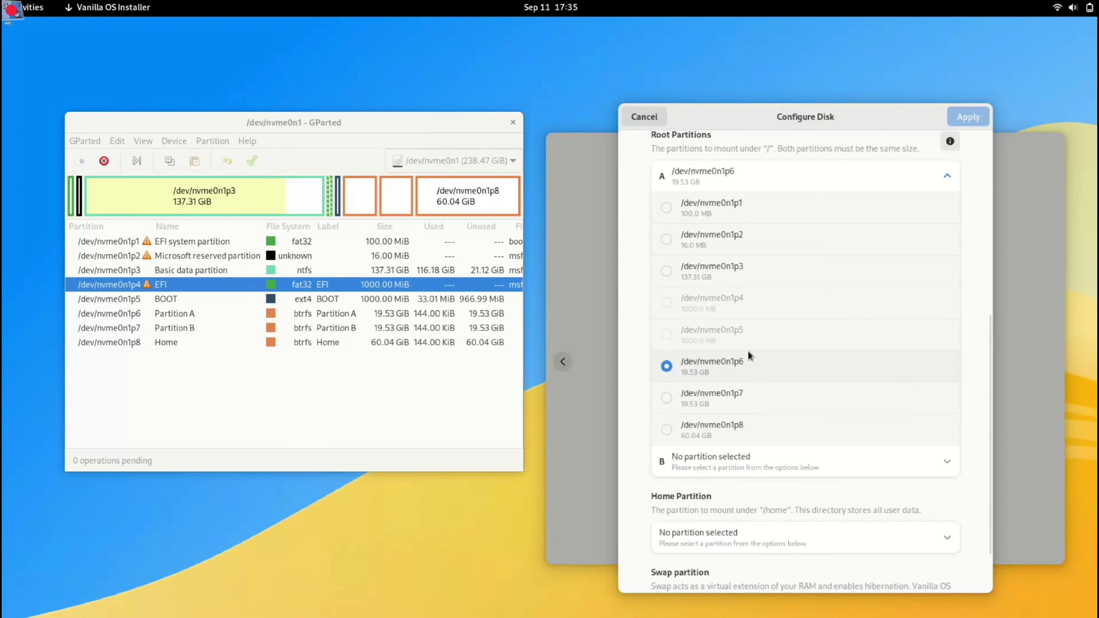
{"action": "left_click", "coordinate": [763, 182]}
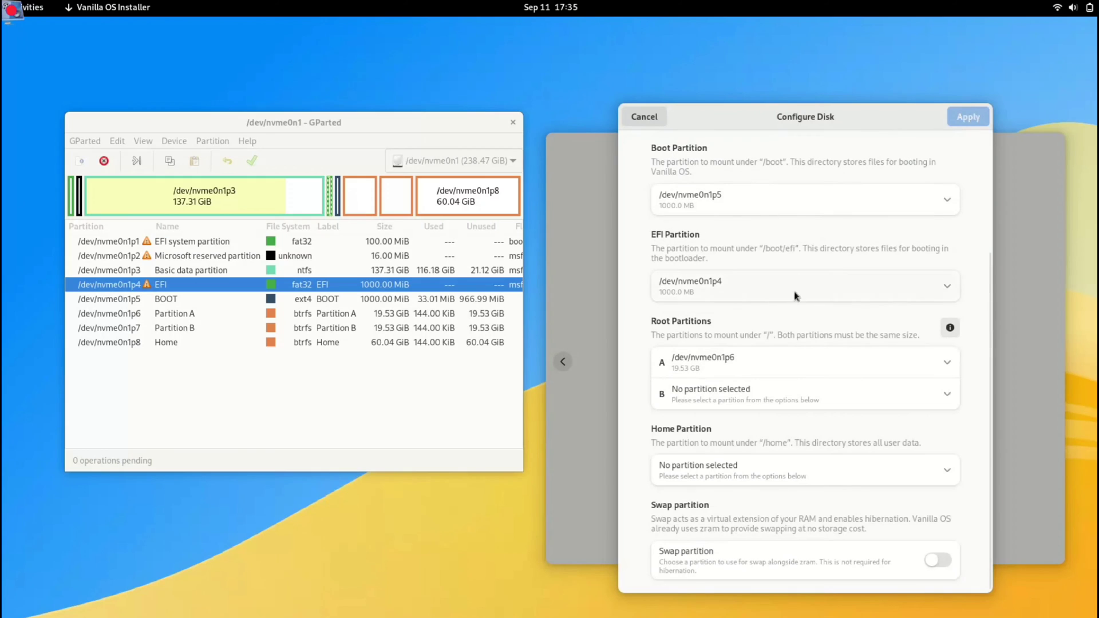
Set Root B to /dev/nvme0n1p7.
{"action": "left_click", "coordinate": [834, 400]}
{"action": "scroll", "coordinate": [835, 402], "scroll_direction": "down", "scroll_amount": 5}
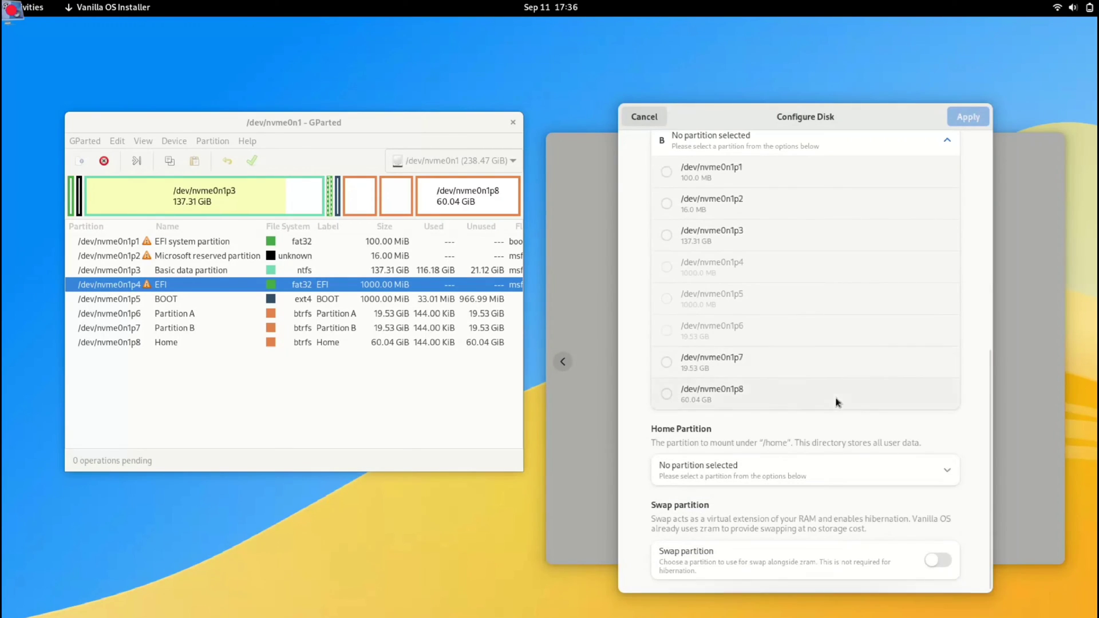
{"action": "left_click", "coordinate": [716, 366]}
{"action": "left_click", "coordinate": [692, 395]}
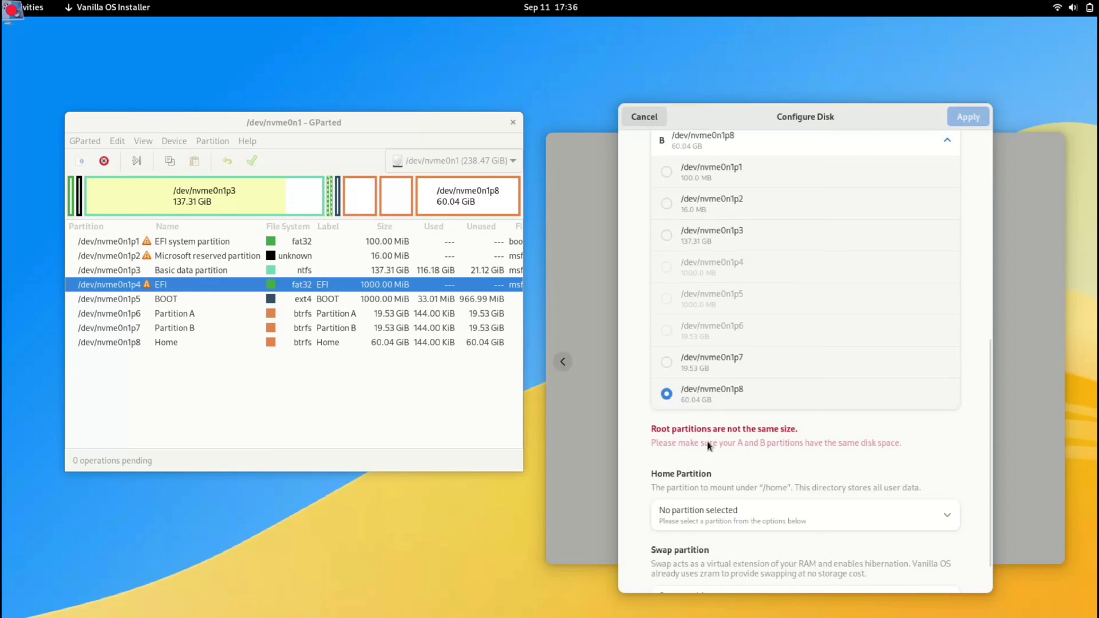
{"action": "left_click", "coordinate": [697, 366]}
{"action": "scroll", "coordinate": [790, 319], "scroll_direction": "up", "scroll_amount": 5}
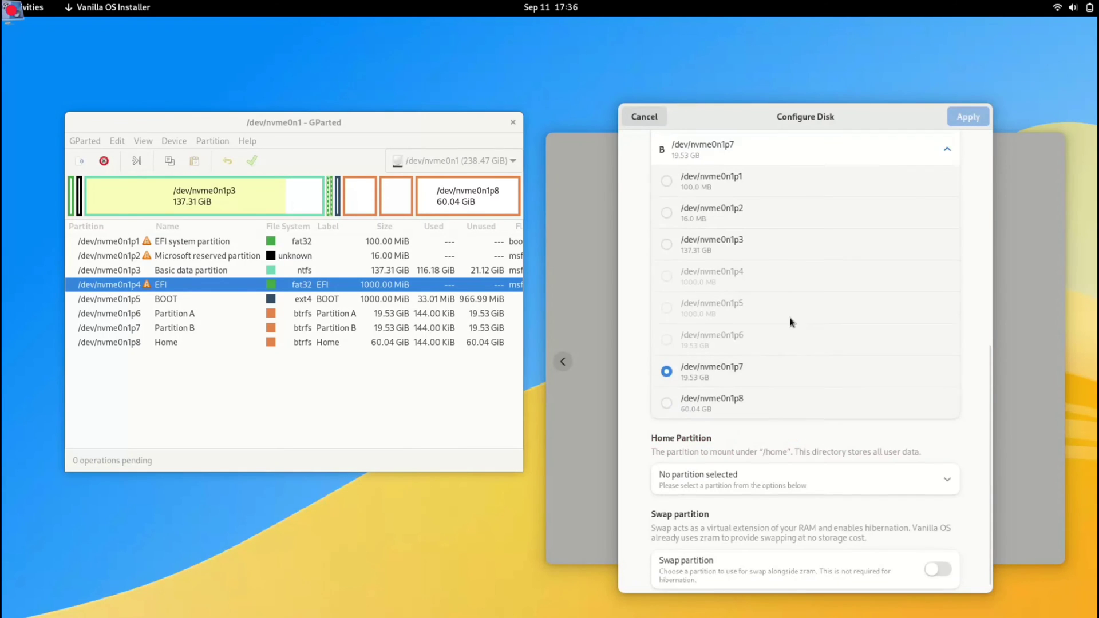
{"action": "left_click", "coordinate": [877, 281]}
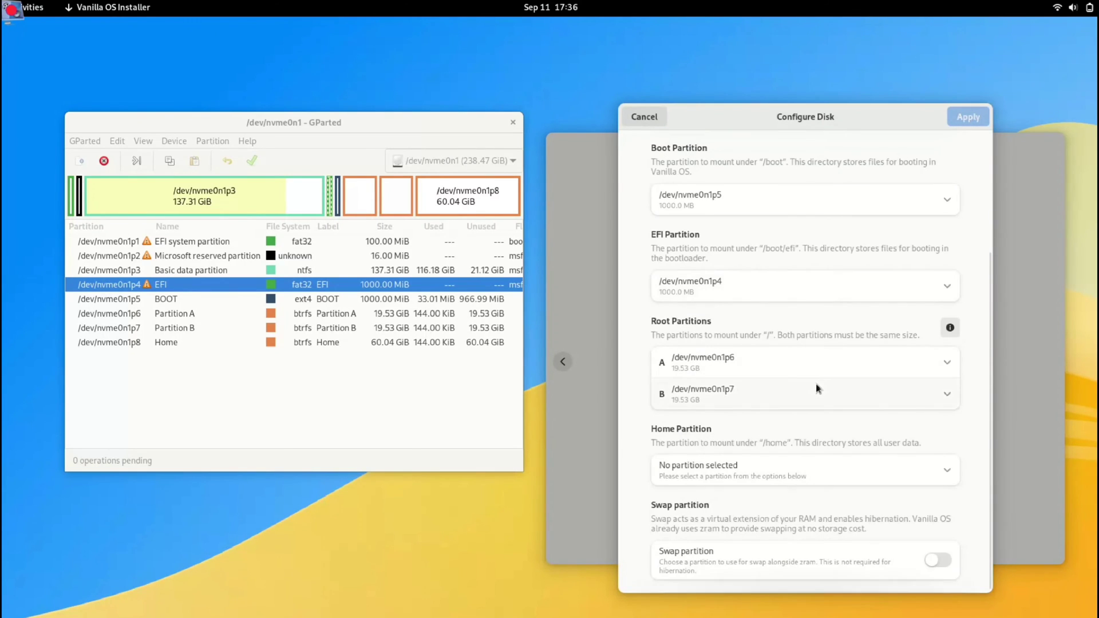
Set the home partition to /dev/nvme0n1p8 and apply the manual layout.
{"action": "left_click", "coordinate": [777, 480]}
{"action": "scroll", "coordinate": [773, 475], "scroll_direction": "down", "scroll_amount": 5}
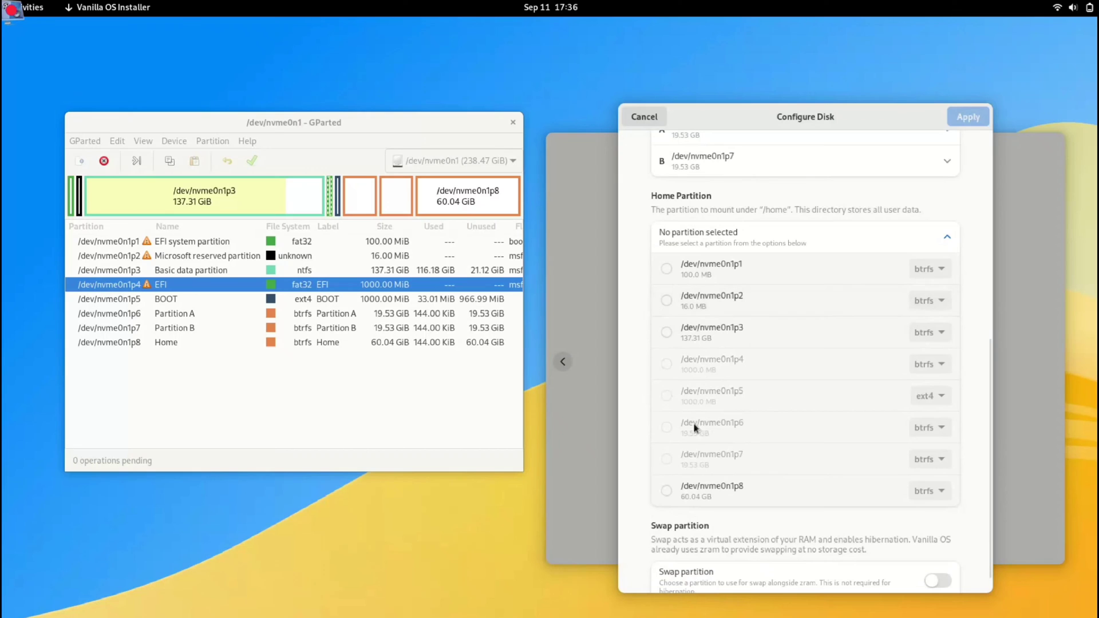
{"action": "left_click", "coordinate": [683, 488]}
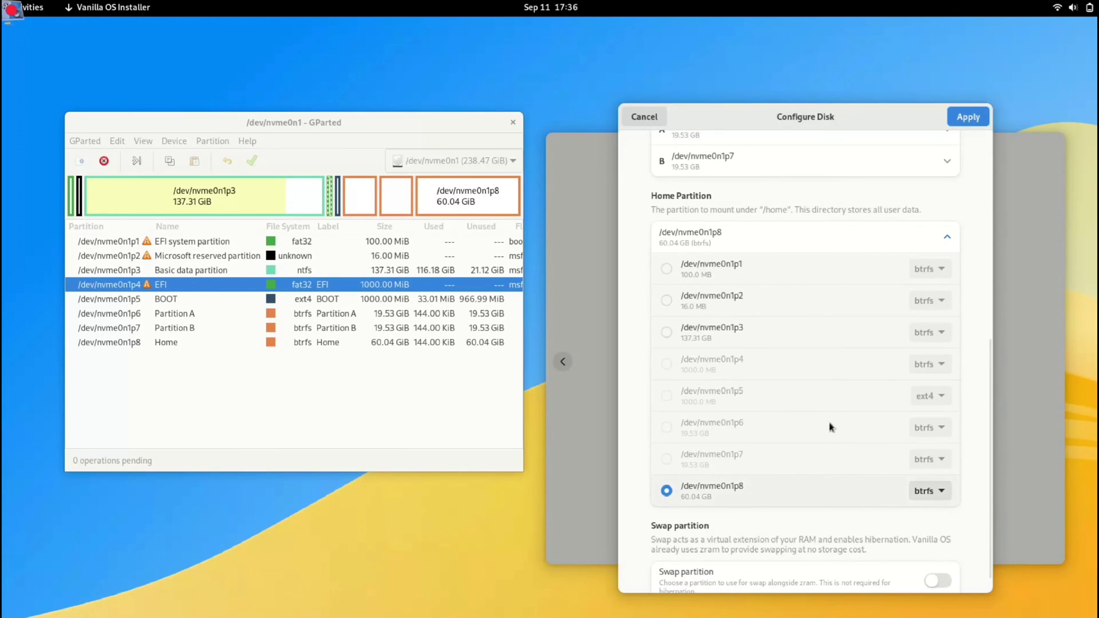
{"action": "left_click", "coordinate": [874, 232]}
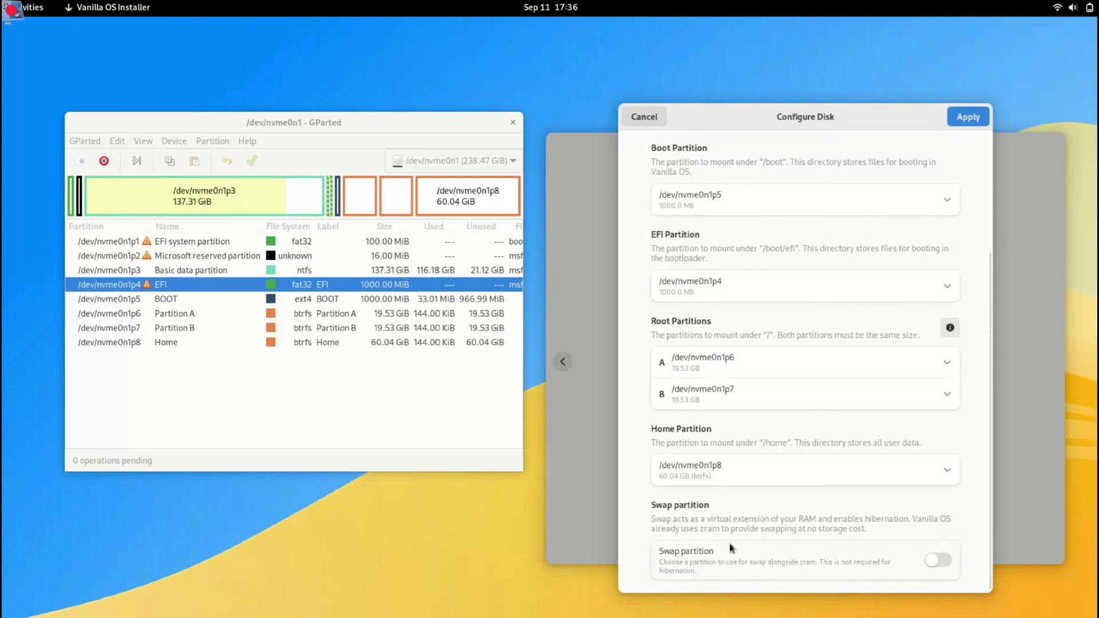
{"action": "scroll", "coordinate": [831, 506], "scroll_direction": "up", "scroll_amount": 5}
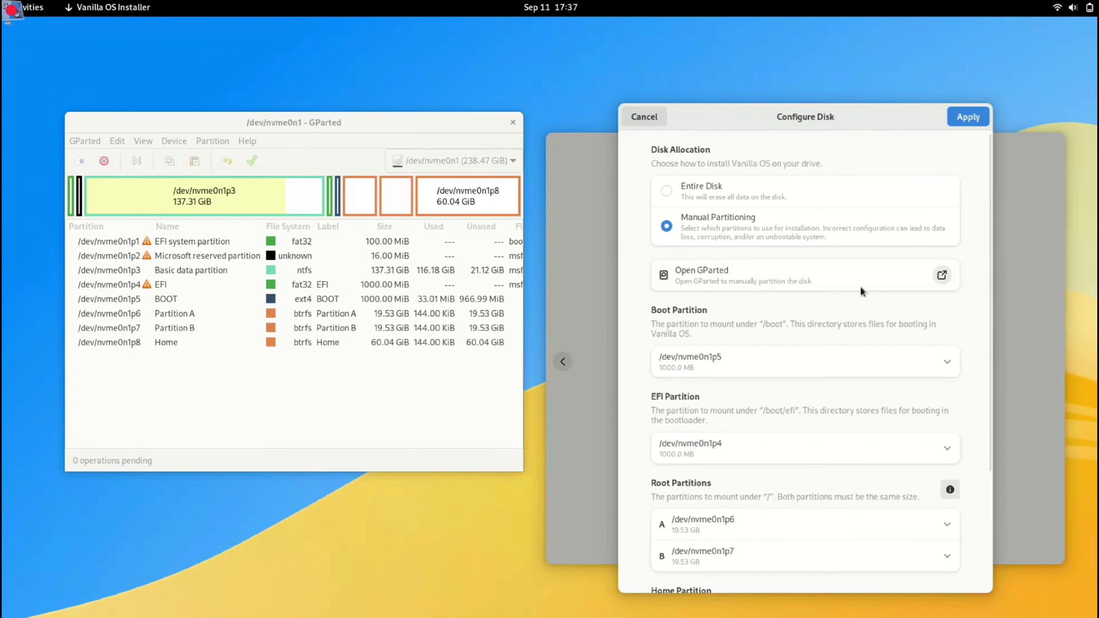
{"action": "left_click", "coordinate": [968, 119]}
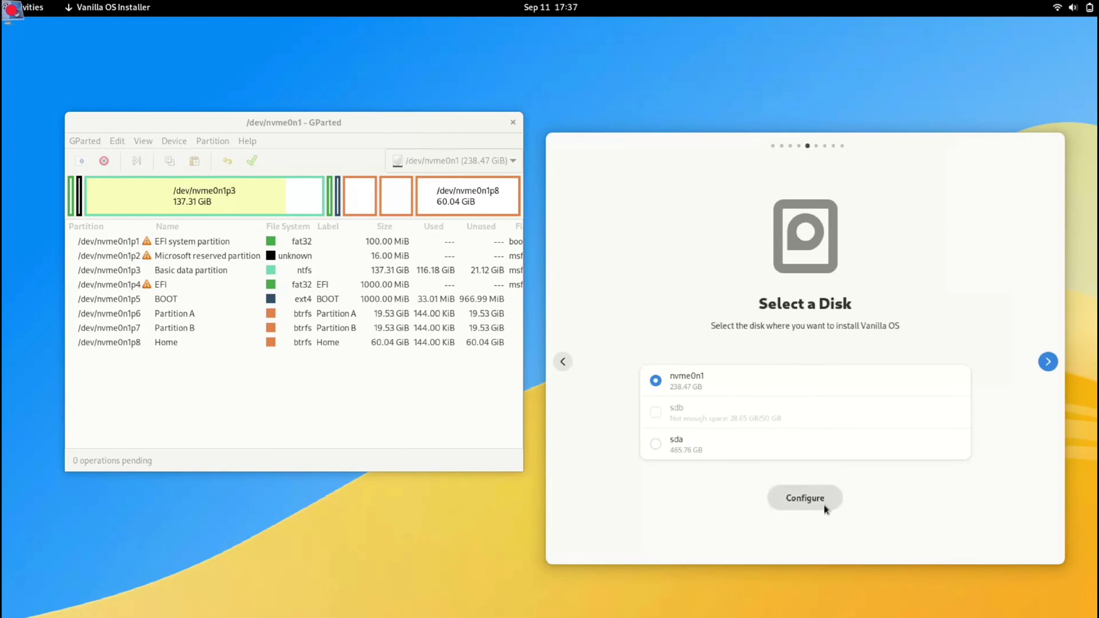
Proceed past disk selection, checking the BOOT p5 and EFI p4 partitions, and confirm the disk changes.
{"action": "left_click", "coordinate": [1048, 362]}
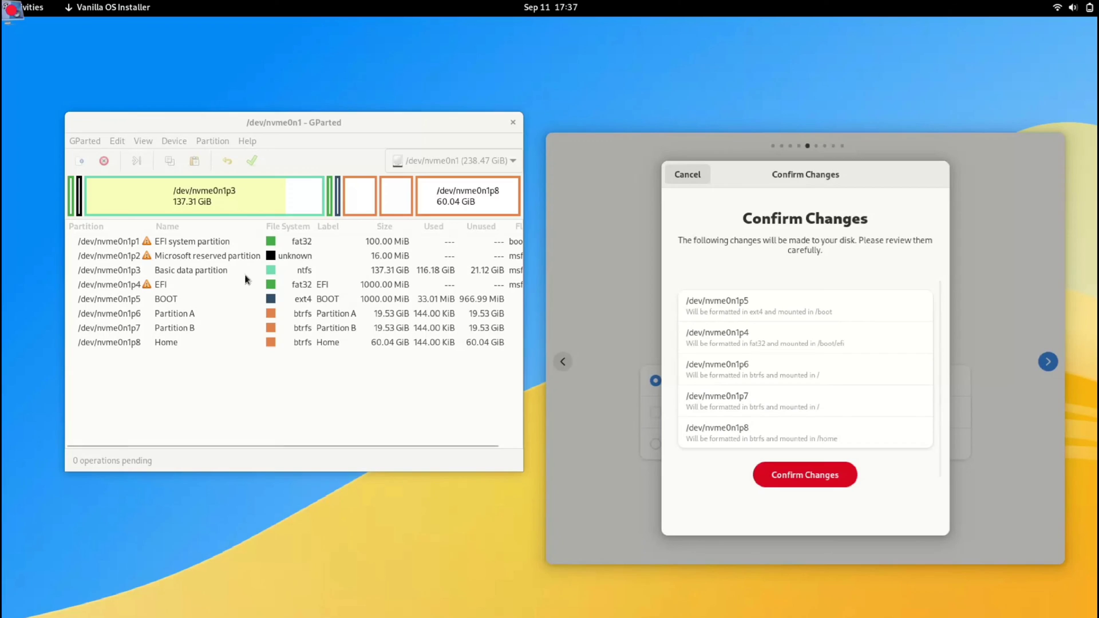
{"action": "left_click", "coordinate": [191, 299]}
{"action": "key", "text": "Up"}
{"action": "left_click", "coordinate": [816, 435]}
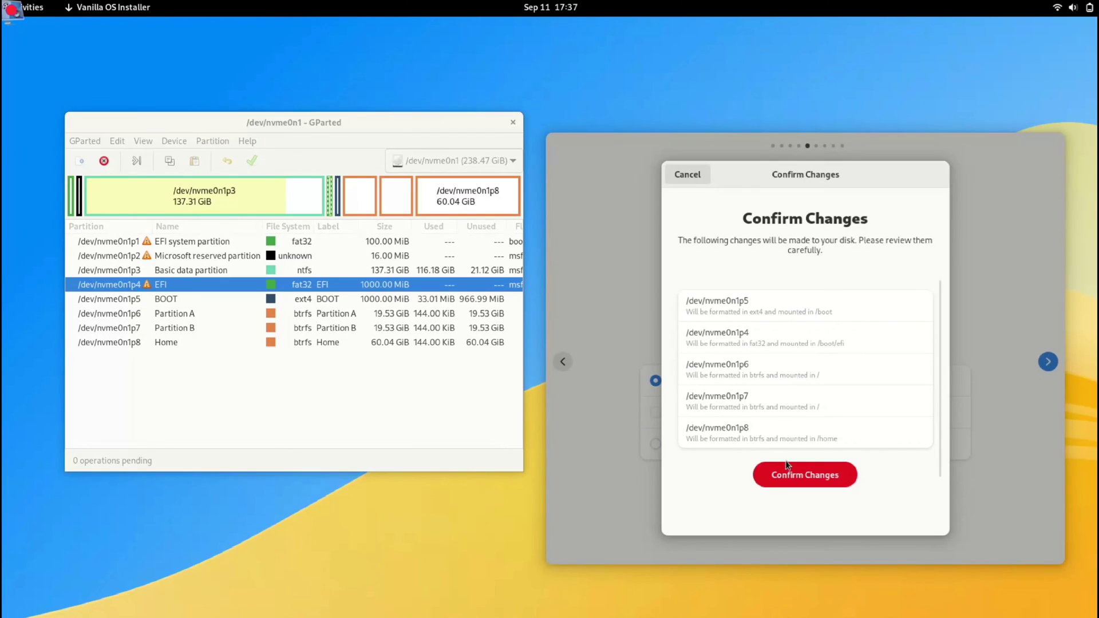
{"action": "left_click", "coordinate": [798, 482]}
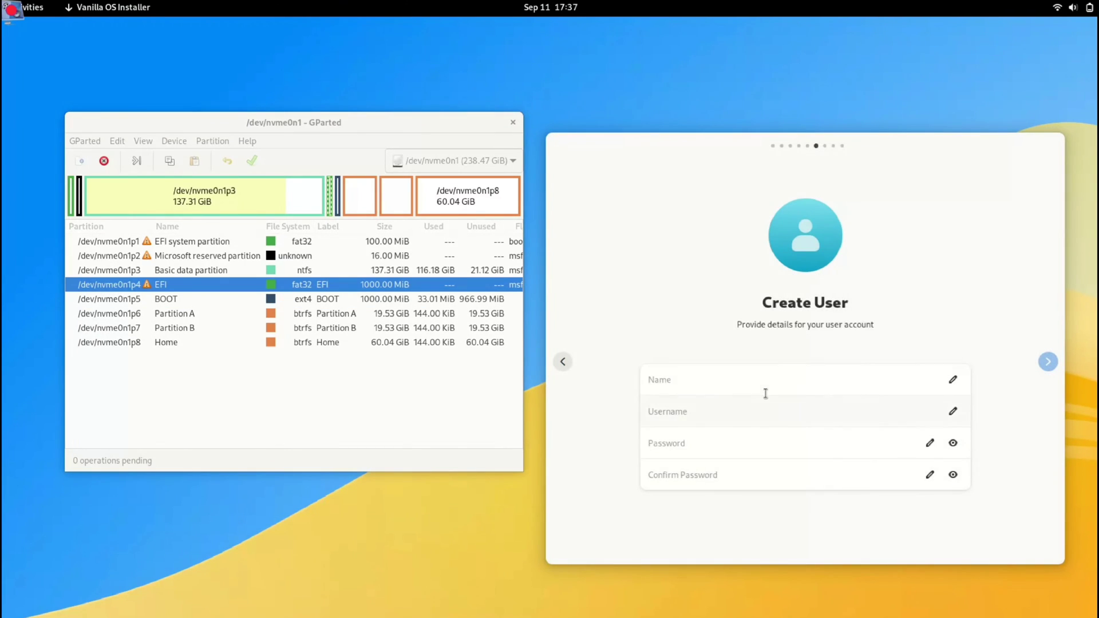
Enter the account's full name and the confirmation password, then advance to the installation summary.
{"action": "left_click", "coordinate": [761, 390]}
{"action": "type", "text": "Jarves"}
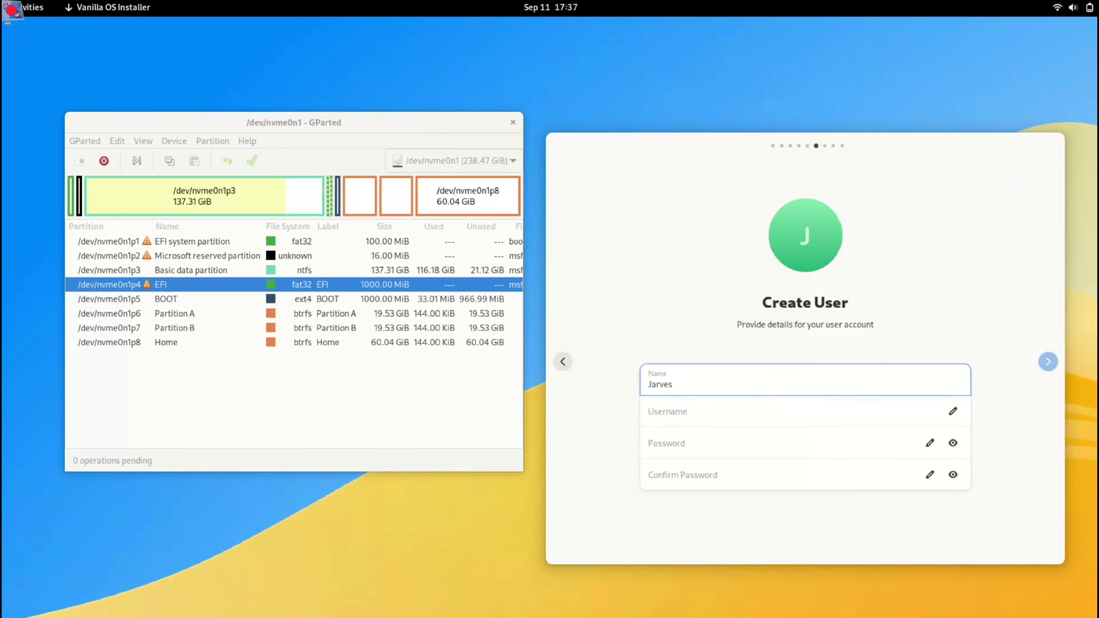
{"action": "key", "text": "Tab"}
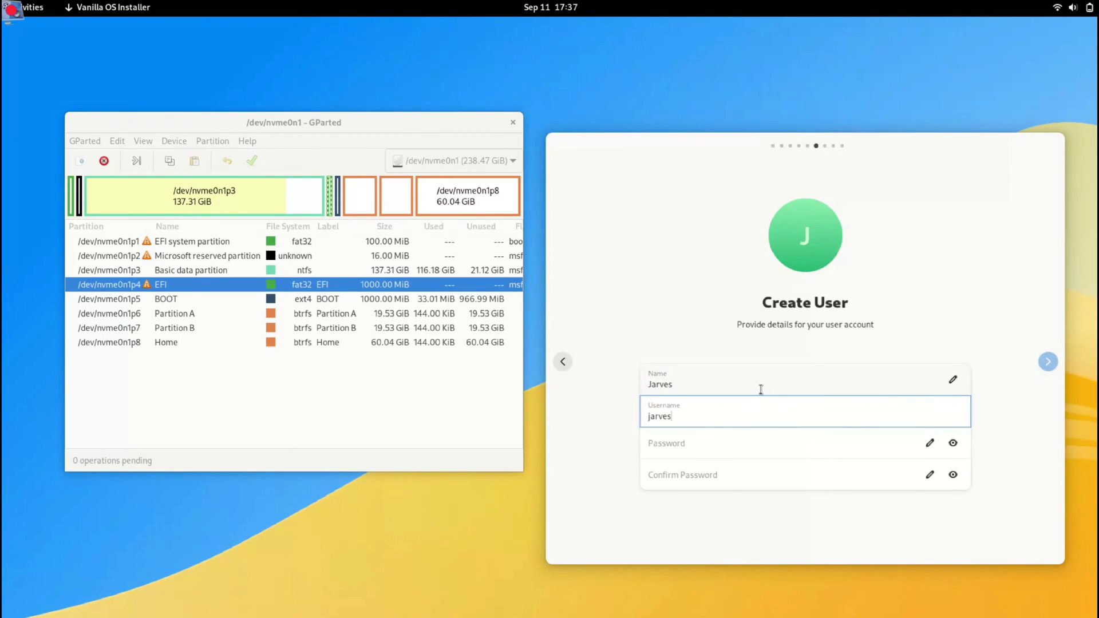
{"action": "key", "text": "Tab"}
{"action": "key", "text": "Tab"}
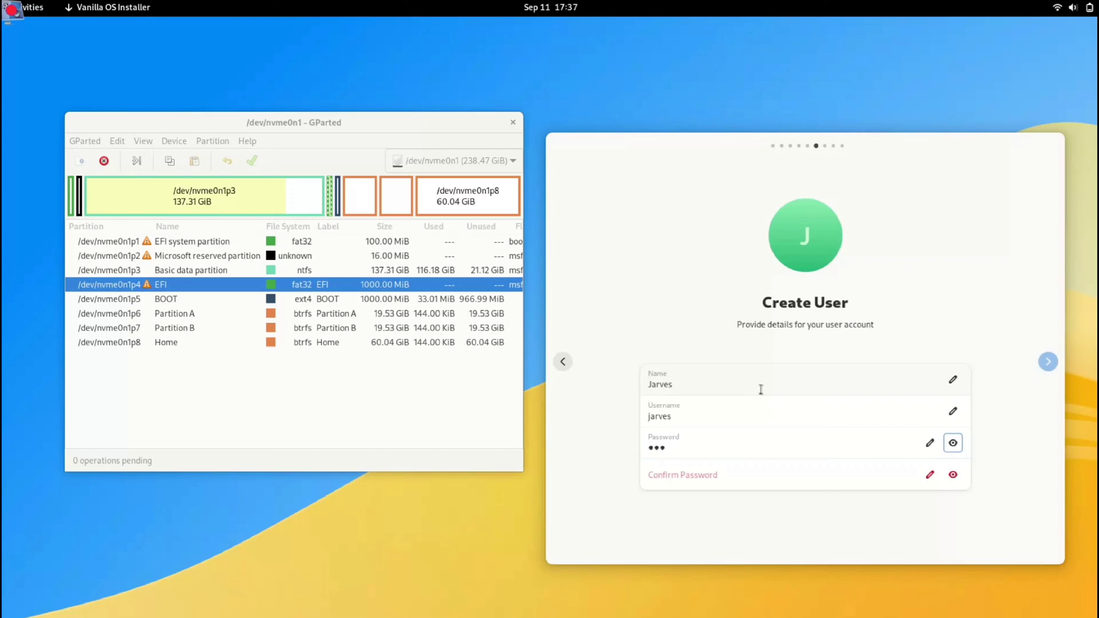
{"action": "key", "text": "Tab"}
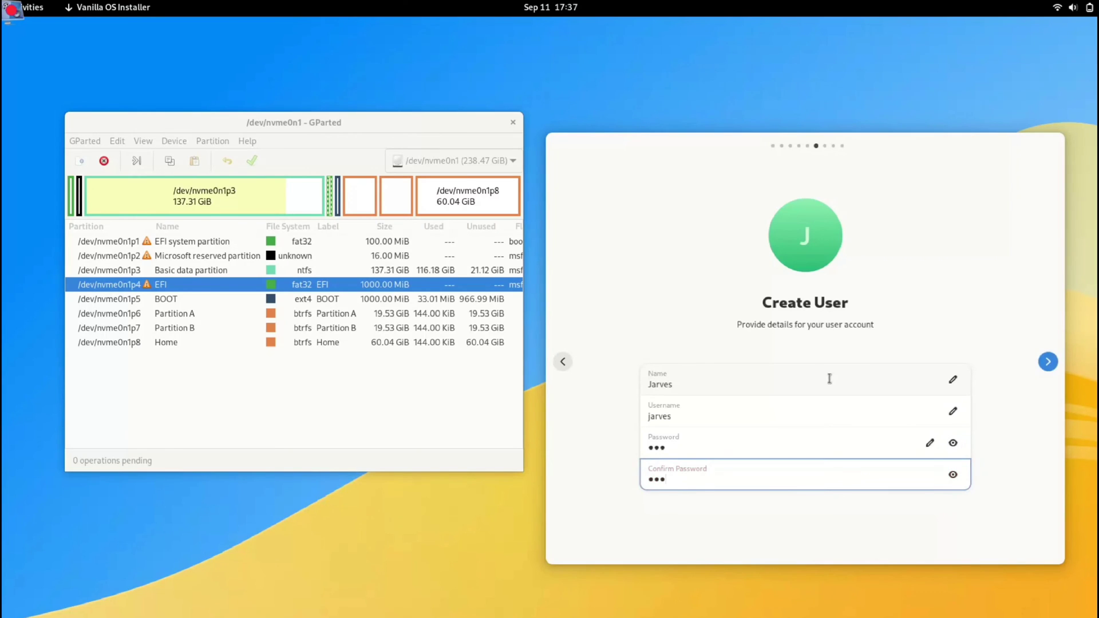
{"action": "left_click", "coordinate": [1047, 363]}
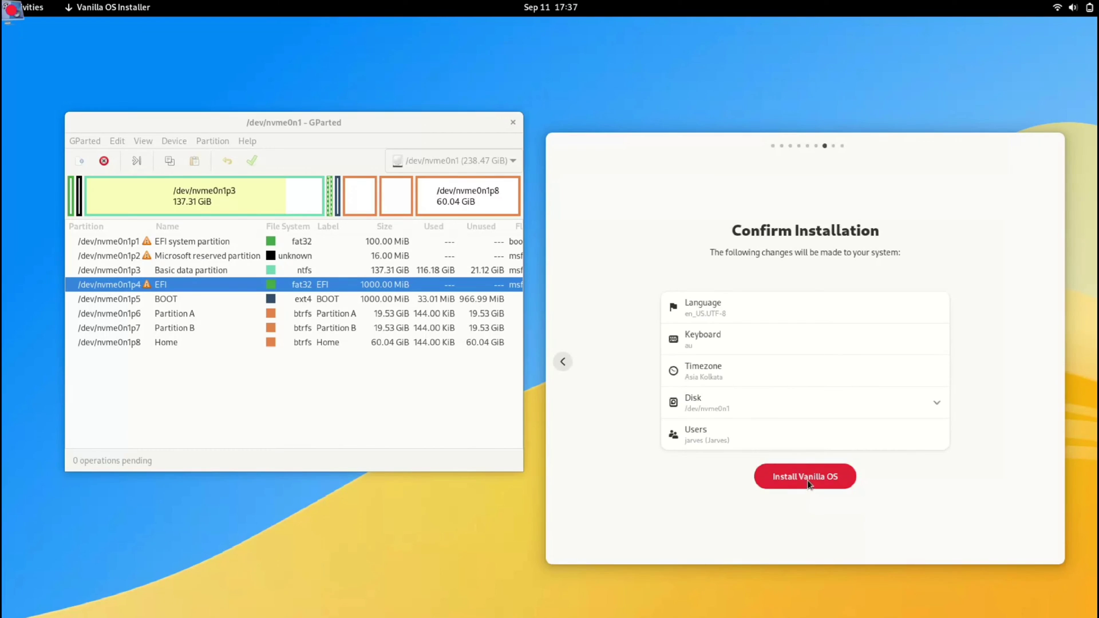
Review the nvme0n1 partitions, start the install, close GParted and centre the installer window.
{"action": "left_click", "coordinate": [841, 408]}
{"action": "left_click", "coordinate": [831, 371]}
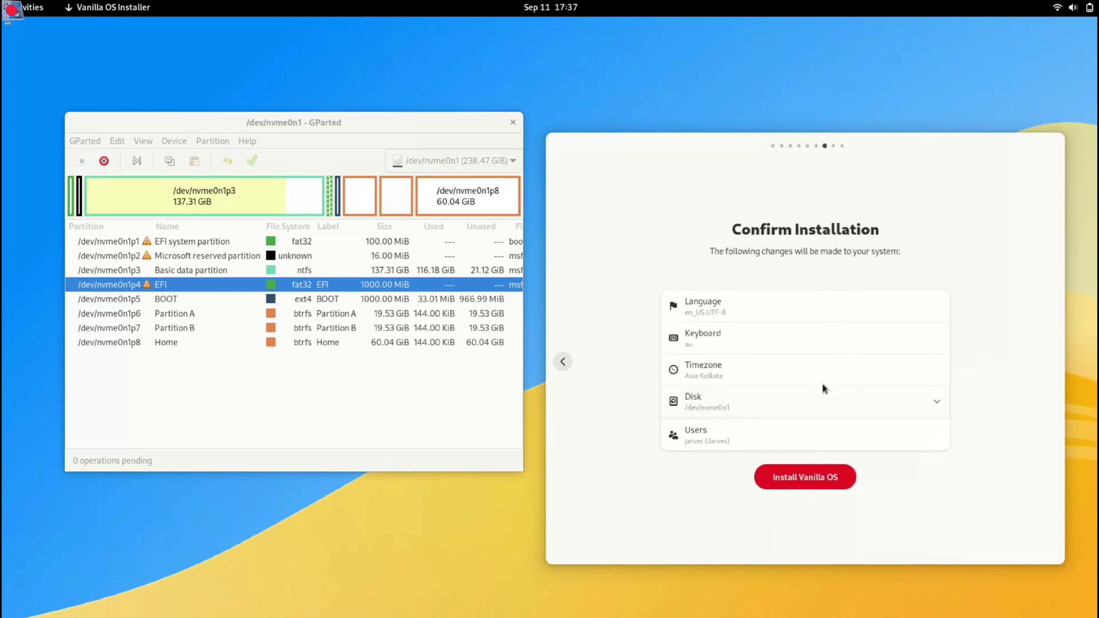
{"action": "left_click", "coordinate": [810, 478]}
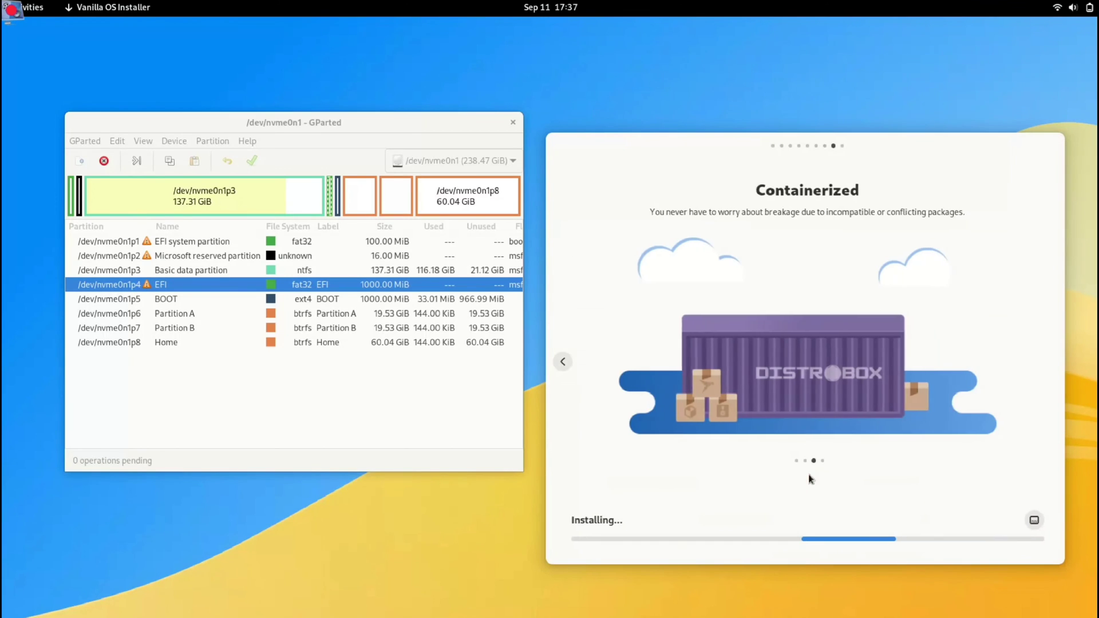
{"action": "left_click", "coordinate": [512, 125]}
{"action": "left_click_drag", "start_coordinate": [645, 148], "coordinate": [401, 126]}
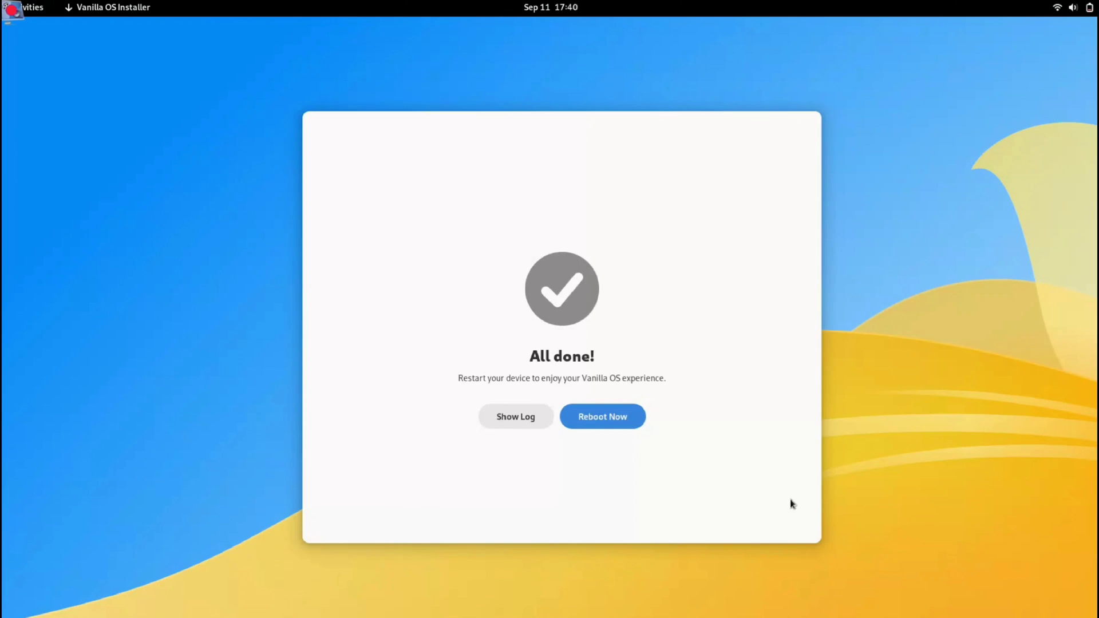
Reboot from the All done screen, confirming Restart and continuing after removing the USB.
{"action": "left_click", "coordinate": [12, 9]}
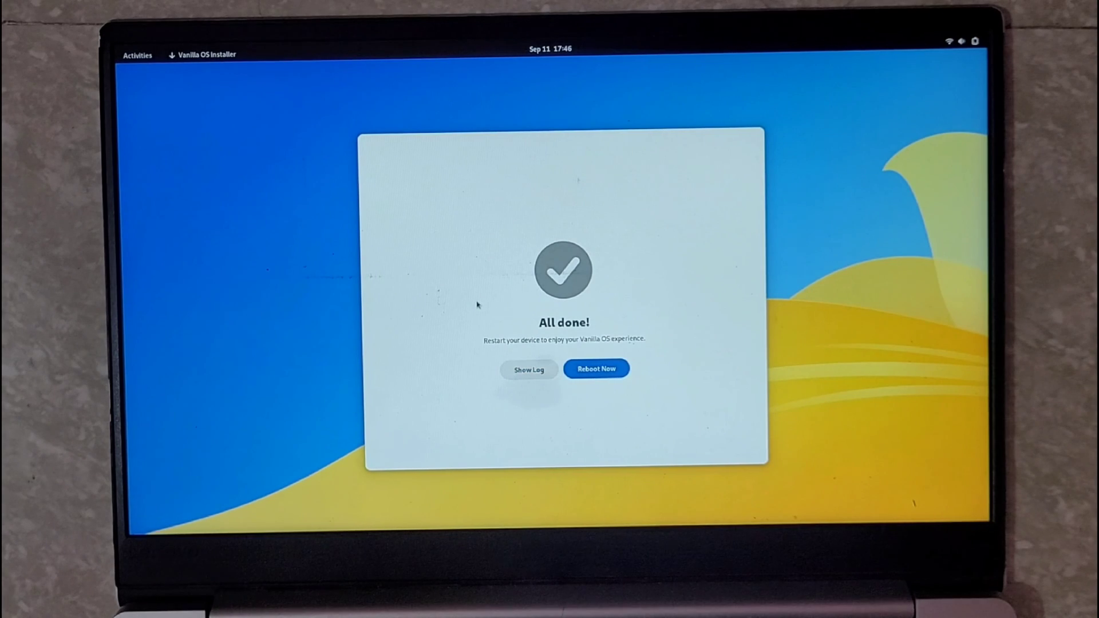
{"action": "left_click", "coordinate": [595, 371]}
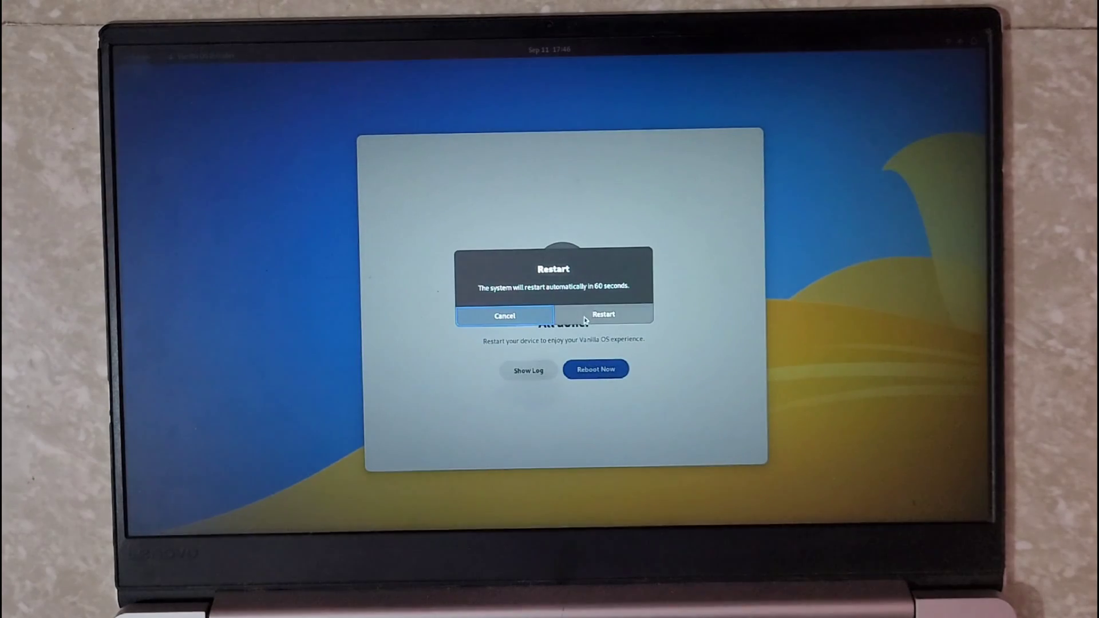
{"action": "left_click", "coordinate": [601, 312]}
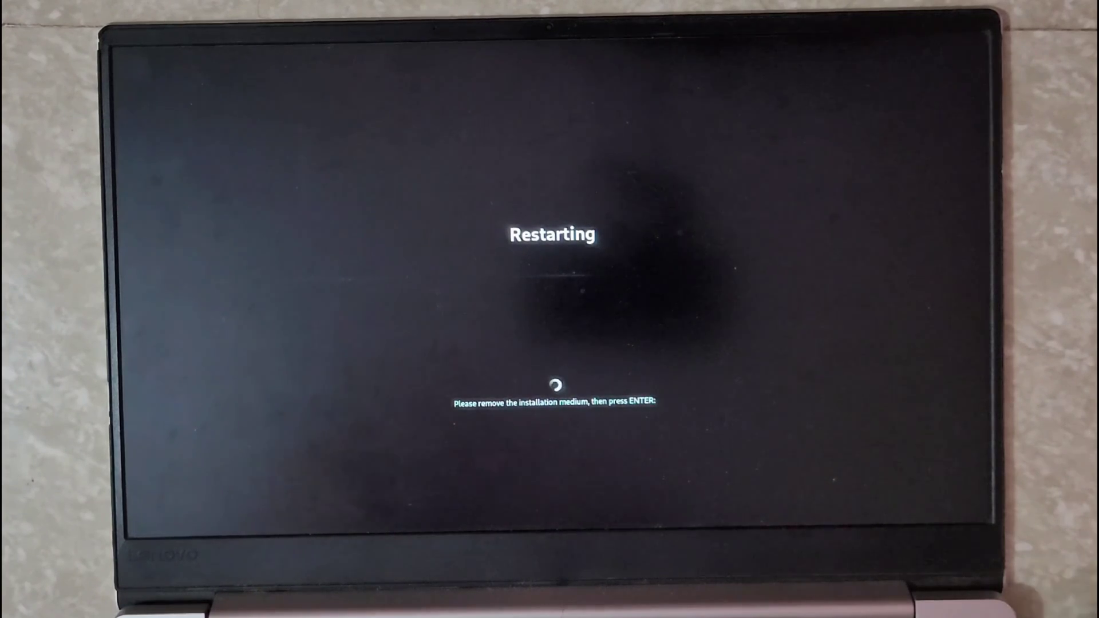
{"action": "key", "text": "Return"}
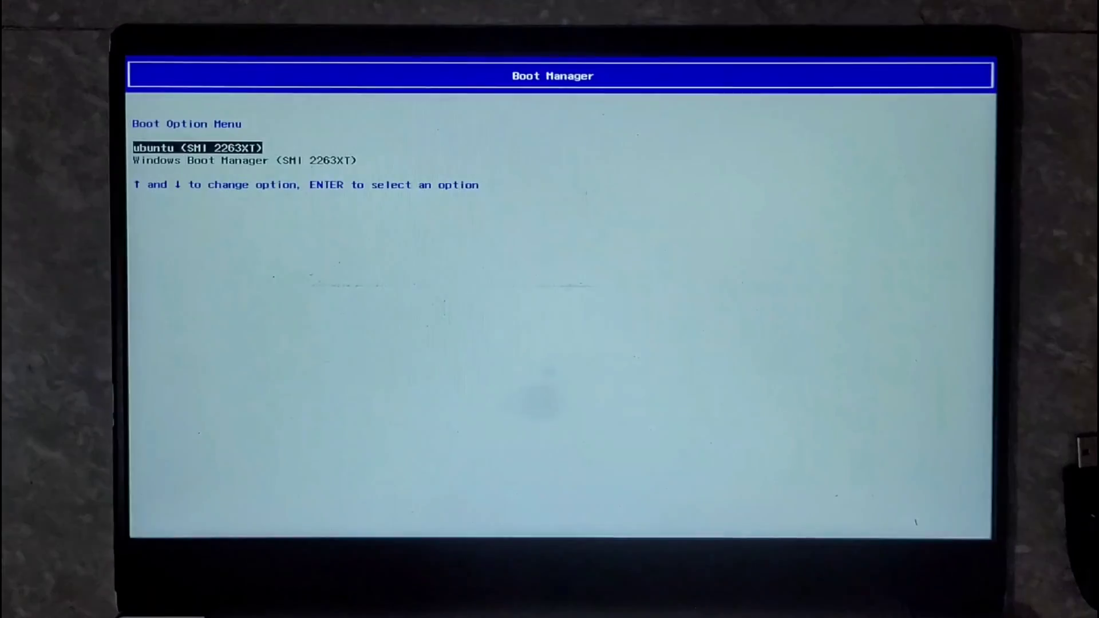
Select the ubuntu (SMI 2263XT) entry in the Boot Manager and boot it.
{"action": "key", "text": "Down"}
{"action": "key", "text": "Up"}
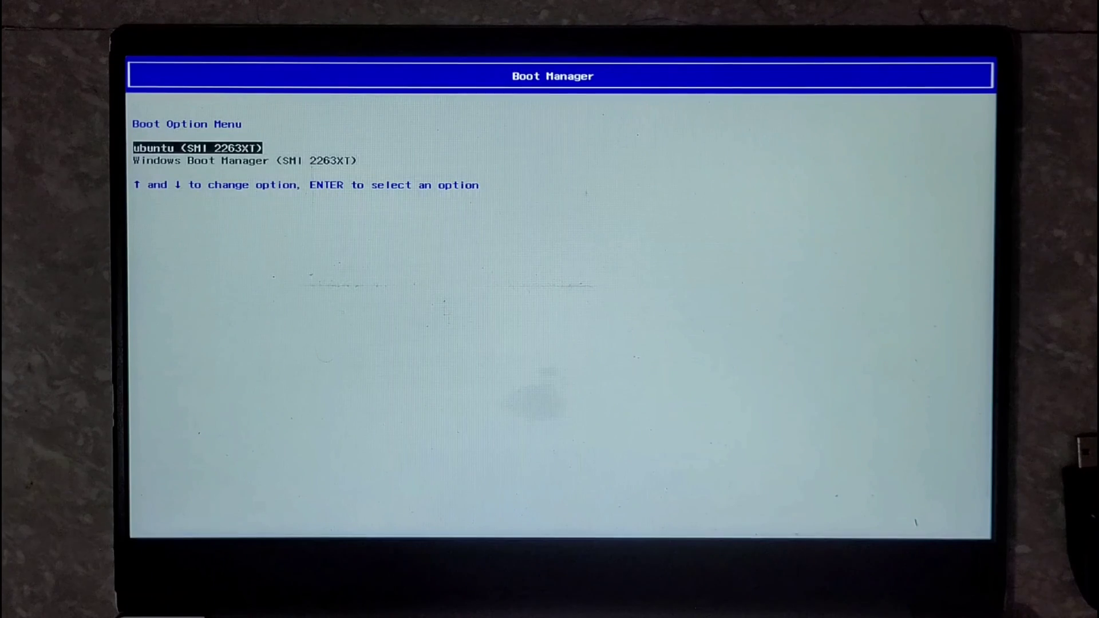
{"action": "key", "text": "Down"}
{"action": "key", "text": "Up"}
{"action": "key", "text": "Down"}
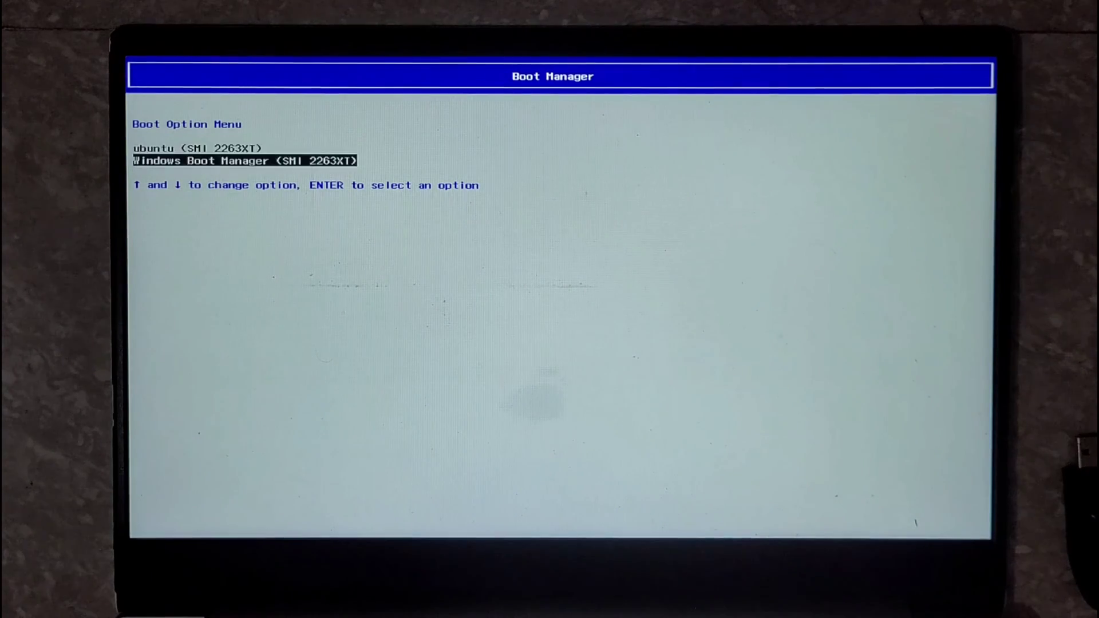
{"action": "key", "text": "Up"}
{"action": "key", "text": "Down"}
{"action": "key", "text": "Up"}
{"action": "key", "text": "Down"}
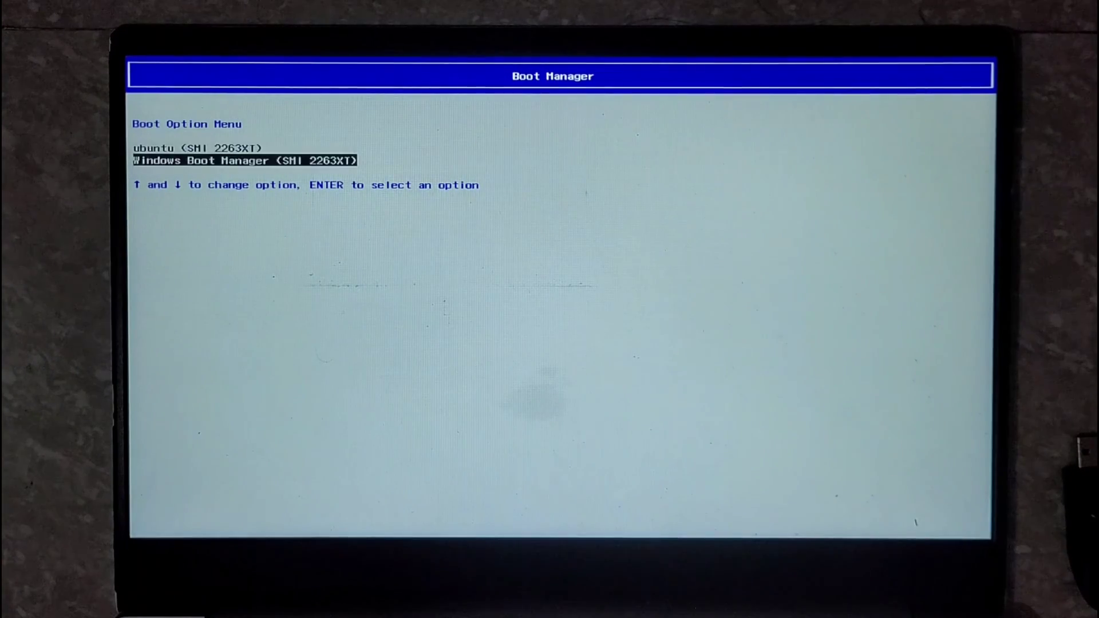
{"action": "key", "text": "Up"}
{"action": "key", "text": "Down"}
{"action": "key", "text": "Up"}
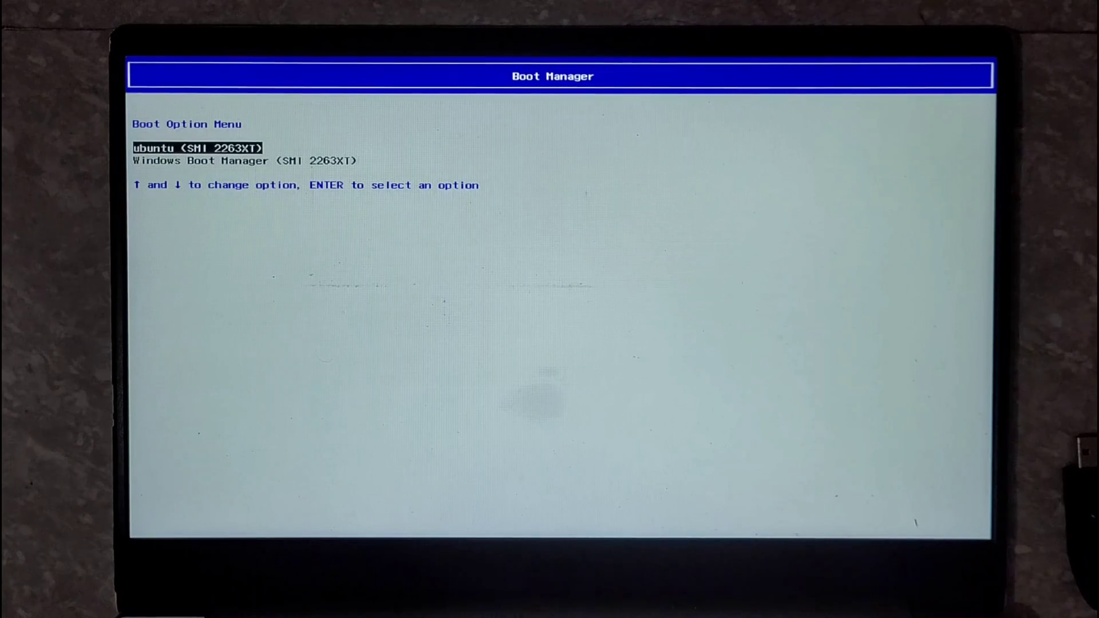
{"action": "key", "text": "Down"}
{"action": "key", "text": "Up"}
{"action": "key", "text": "Return"}
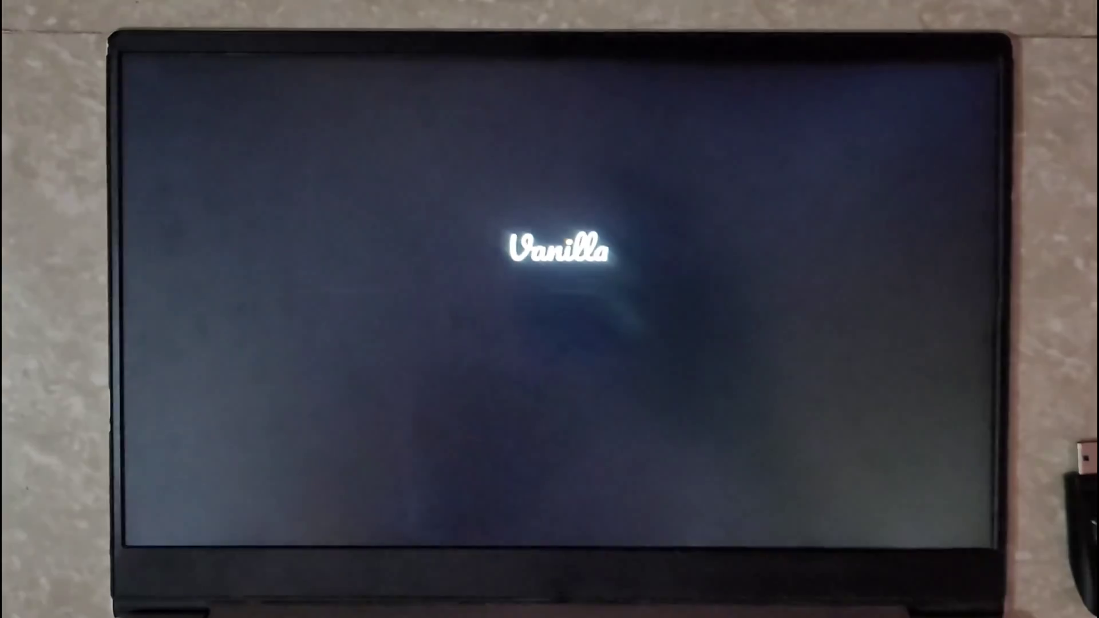
Log in to the new Vanilla OS desktop with the user password.
{"action": "key", "text": "Return"}
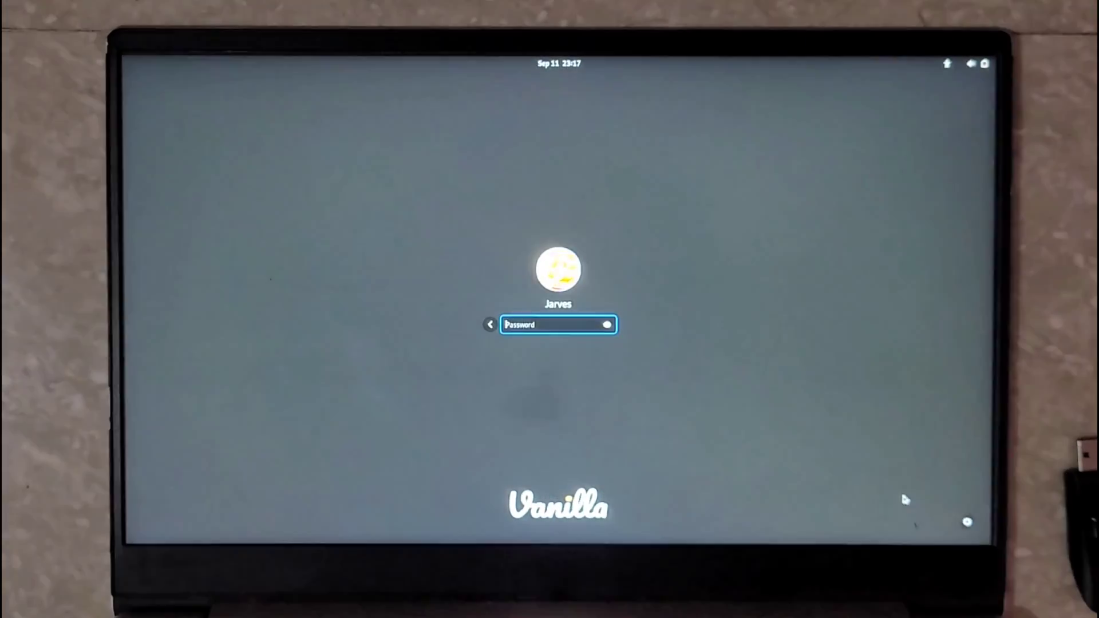
{"action": "type", "text": "••"}
{"action": "key", "text": "Return"}
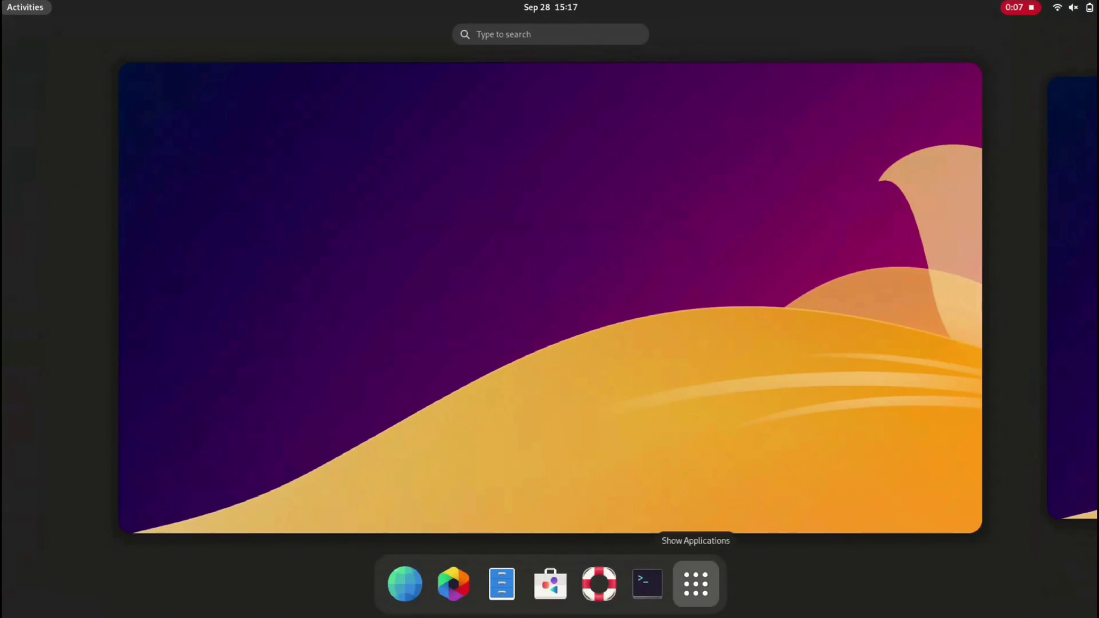
Launch Settings from the app grid and open its About page.
{"action": "left_click", "coordinate": [696, 584]}
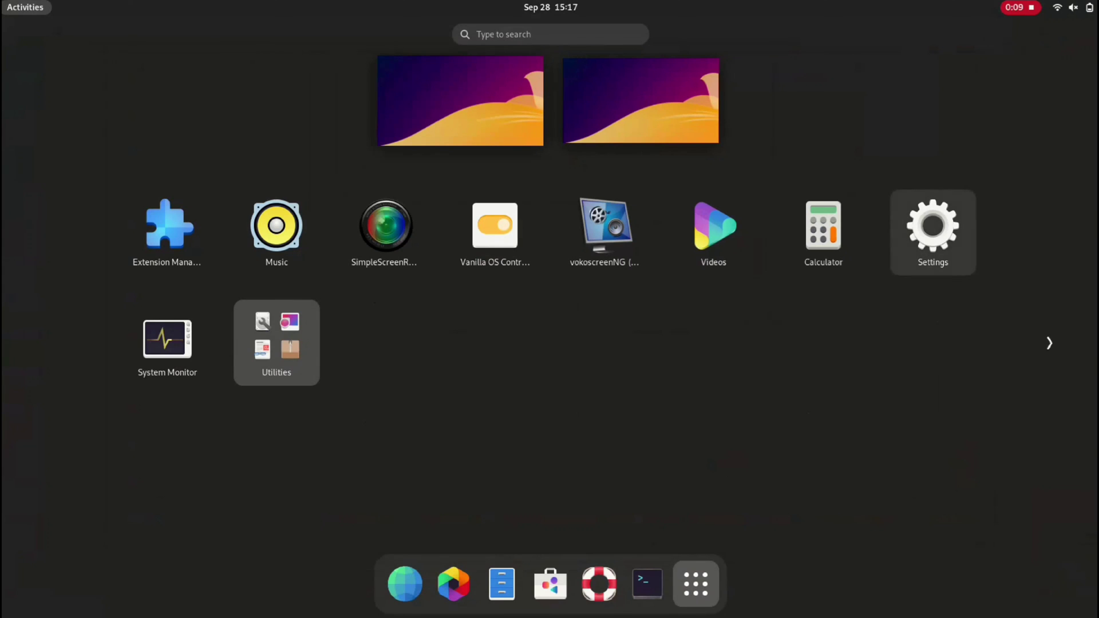
{"action": "left_click", "coordinate": [933, 232]}
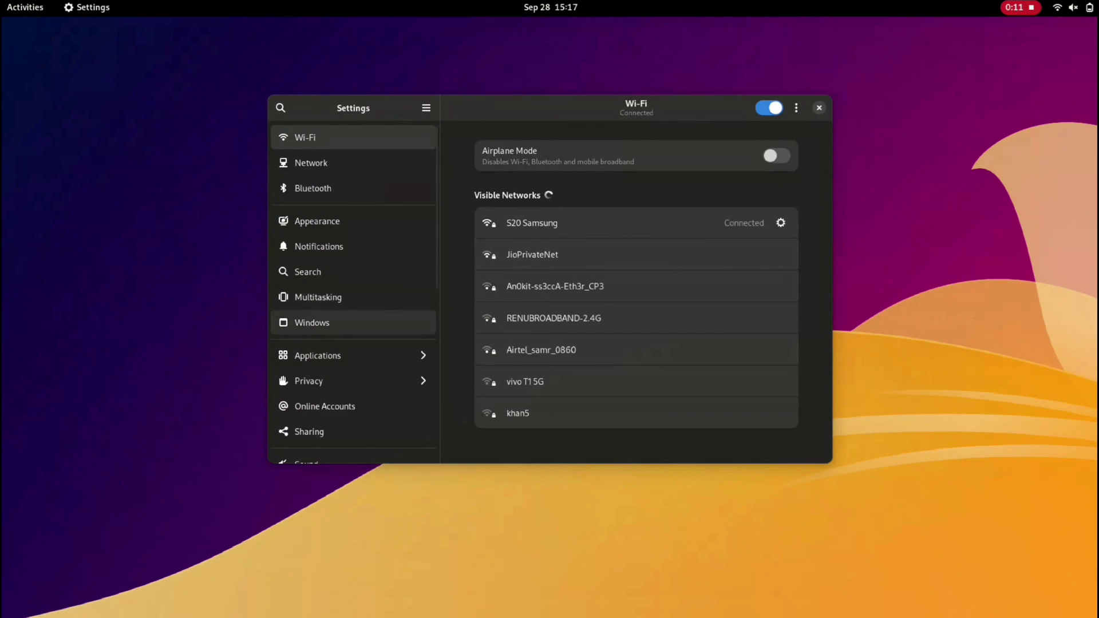
{"action": "scroll", "coordinate": [353, 322], "scroll_direction": "down", "scroll_amount": 10}
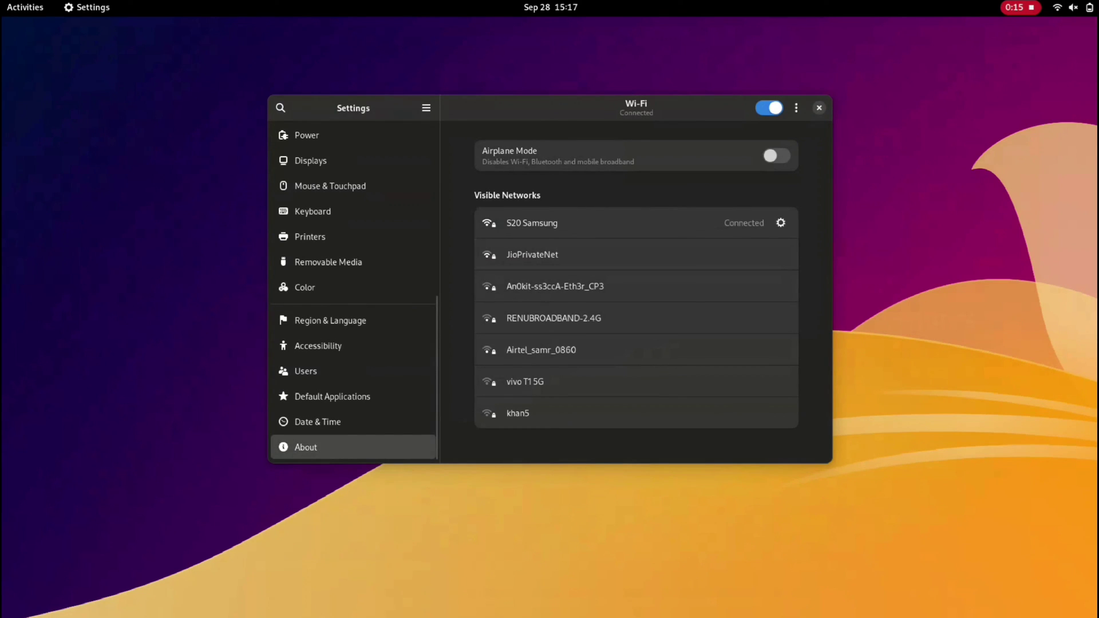
{"action": "left_click", "coordinate": [306, 447]}
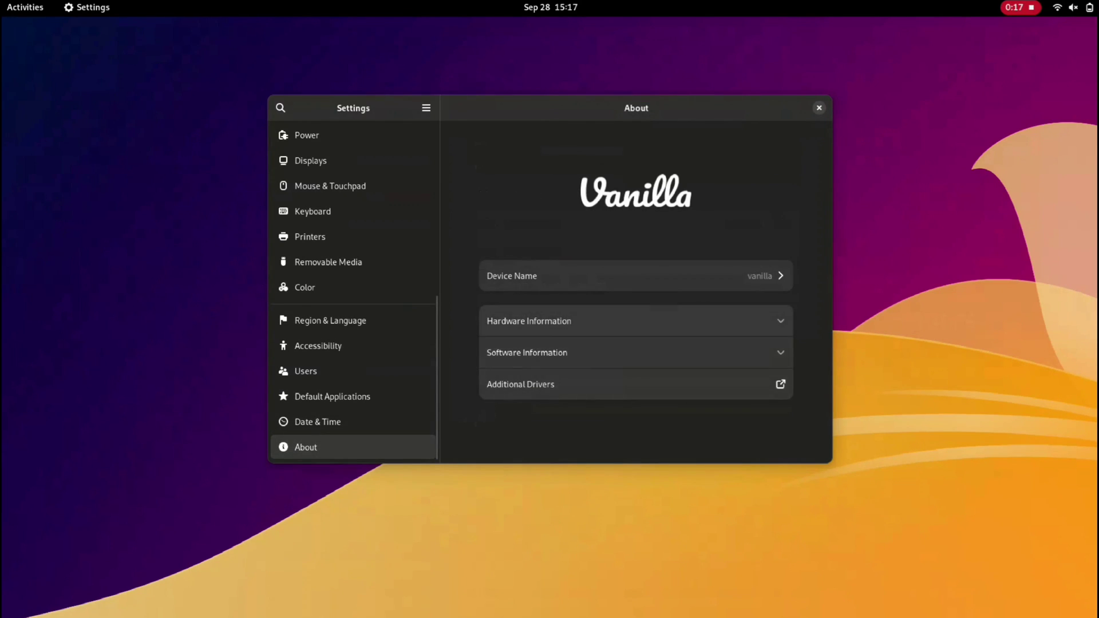
Review hardware and software details (VanillaOS 22.10, 8.0 GiB, 756.2 GB, GNOME 43.1), then select Appearance.
{"action": "left_click", "coordinate": [529, 321]}
{"action": "scroll", "coordinate": [636, 312], "scroll_direction": "down", "scroll_amount": 3}
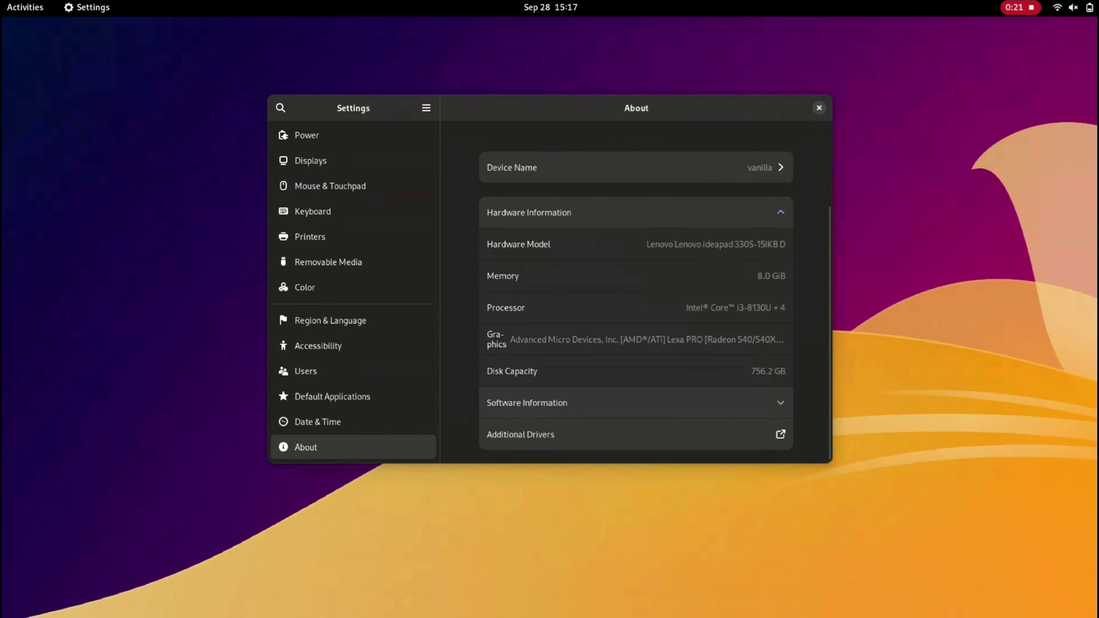
{"action": "left_click", "coordinate": [635, 402]}
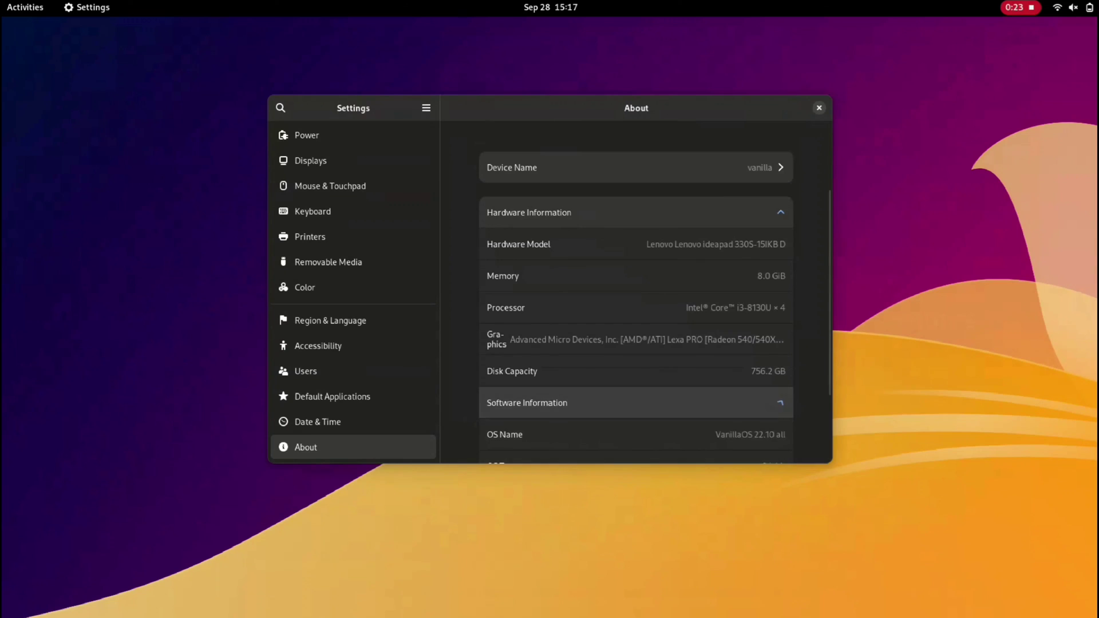
{"action": "scroll", "coordinate": [635, 343], "scroll_direction": "down", "scroll_amount": 3}
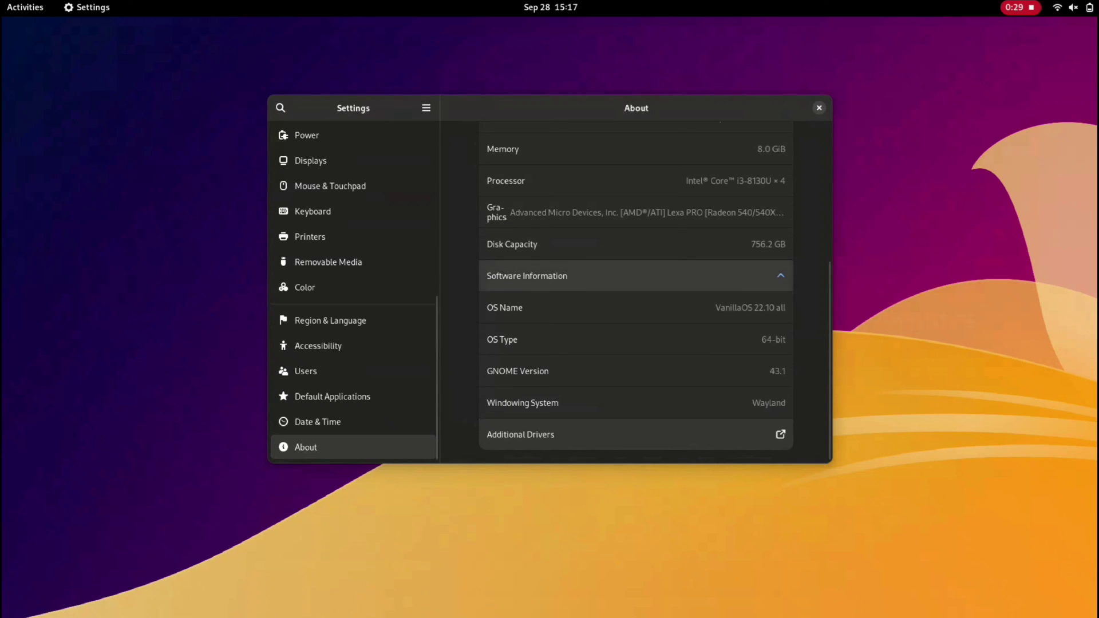
{"action": "scroll", "coordinate": [635, 292], "scroll_direction": "up", "scroll_amount": 5}
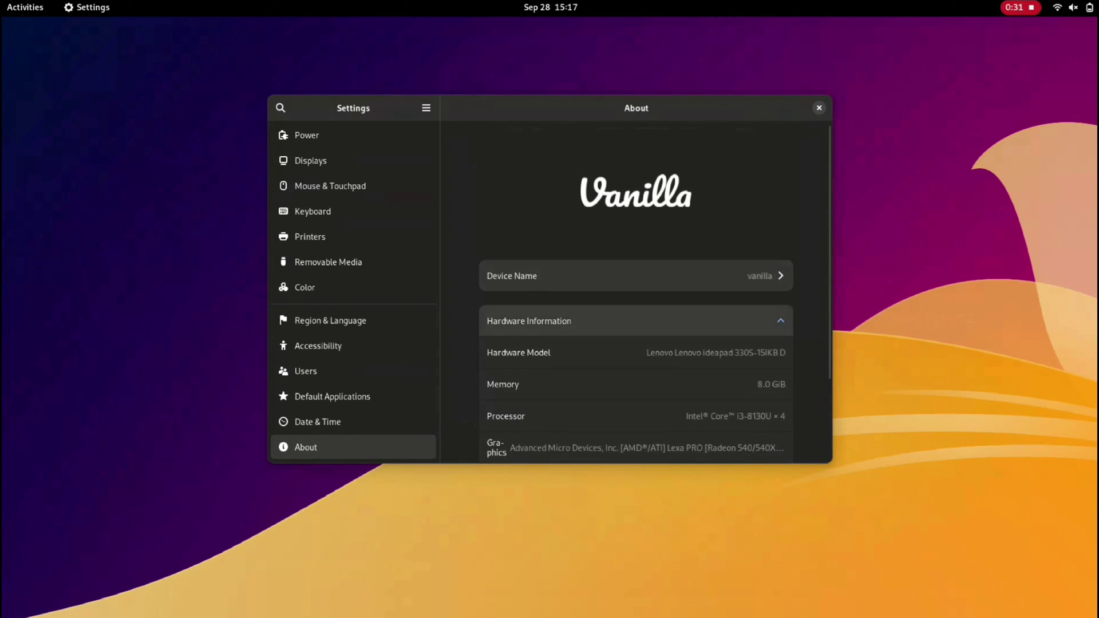
{"action": "left_click", "coordinate": [635, 320]}
{"action": "scroll", "coordinate": [354, 286], "scroll_direction": "up", "scroll_amount": 10}
{"action": "left_click", "coordinate": [317, 220]}
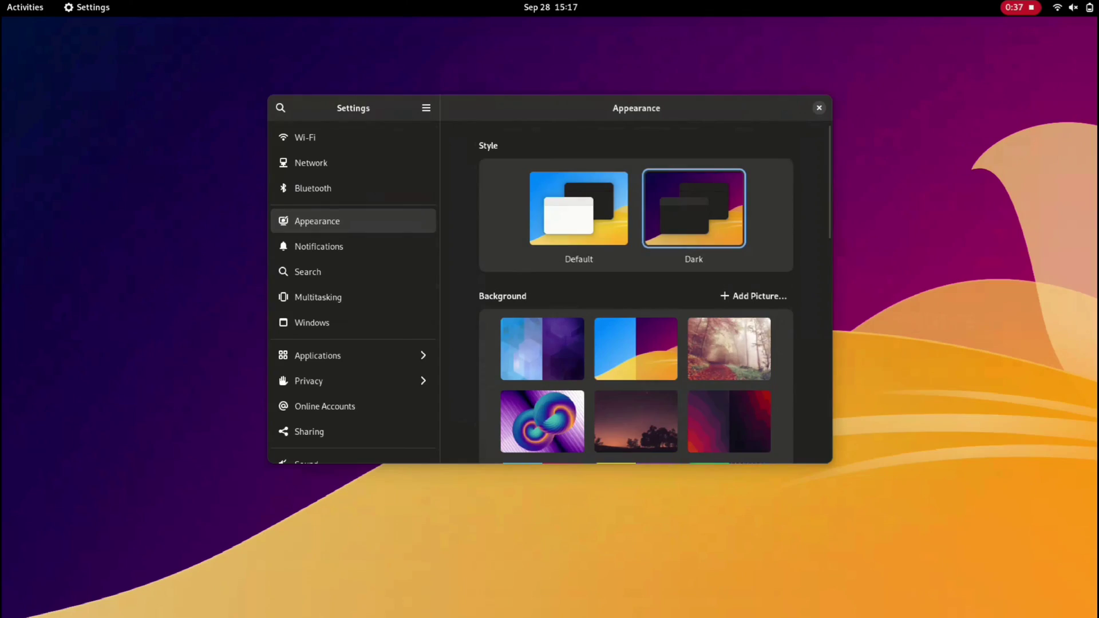
Choose the purple hexagon picture as the desktop background.
{"action": "left_click", "coordinate": [542, 349]}
{"action": "left_click", "coordinate": [729, 349]}
{"action": "left_click", "coordinate": [542, 422]}
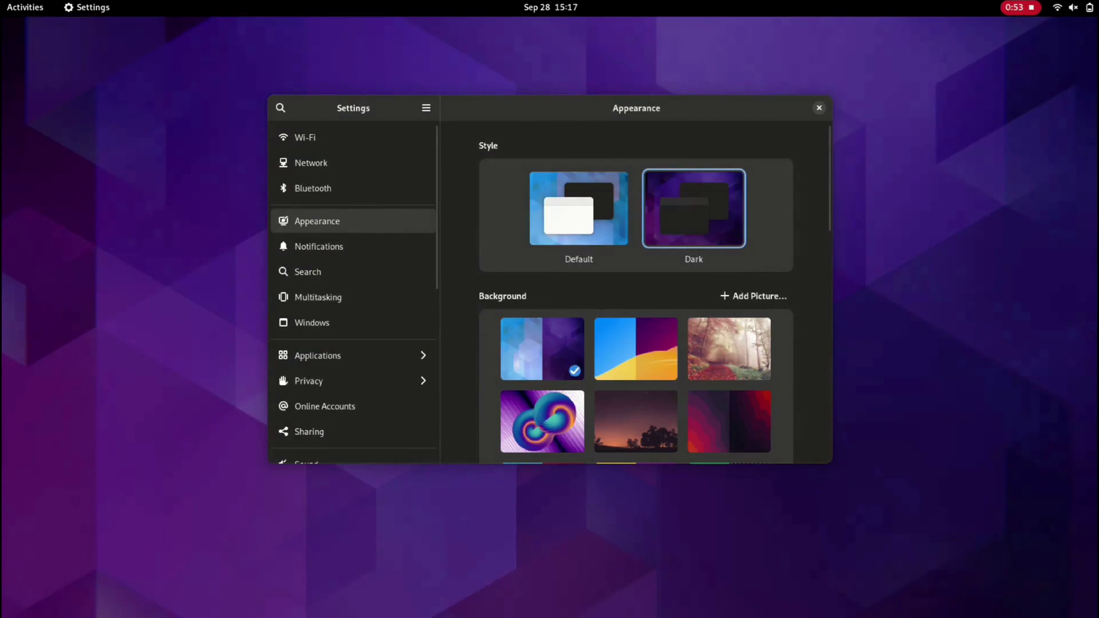
Quit Settings and open Display Settings from the desktop's context menu.
{"action": "key", "text": "ctrl+q"}
{"action": "right_click", "coordinate": [170, 110]}
{"action": "key", "text": "Down"}
{"action": "key", "text": "Return"}
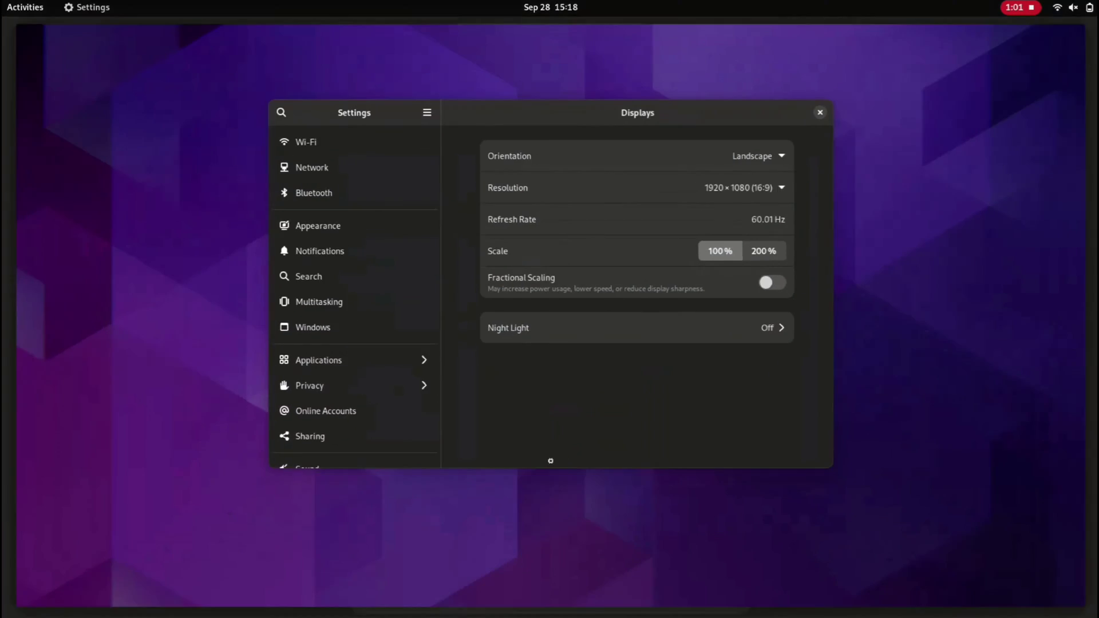